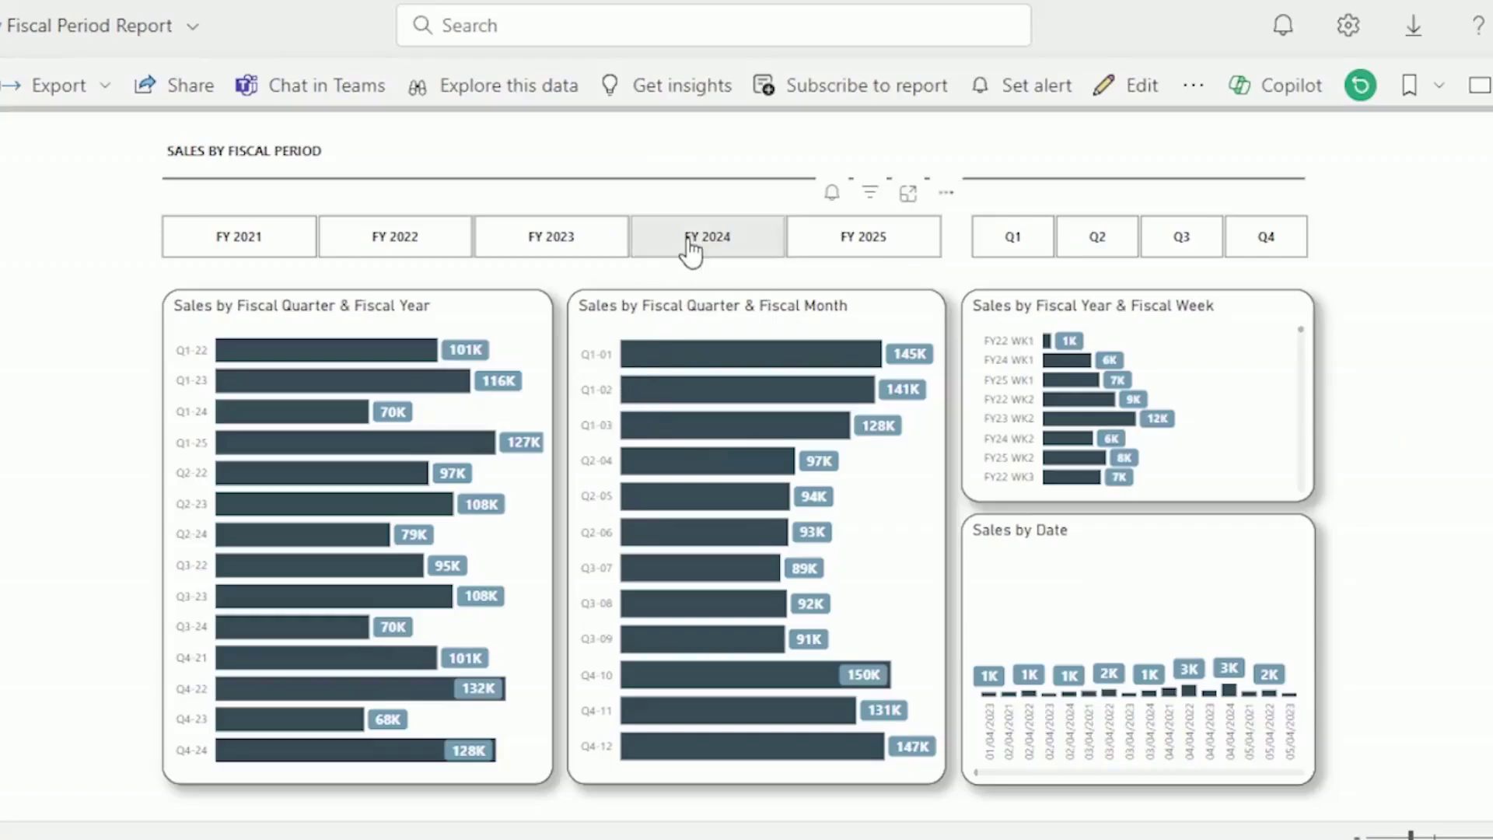
# Slice the report to FY 2024 Q1, then cross-filter to month Q1-01 and week FY24 WK1.
pyautogui.click(689, 242)
pyautogui.click(1017, 251)
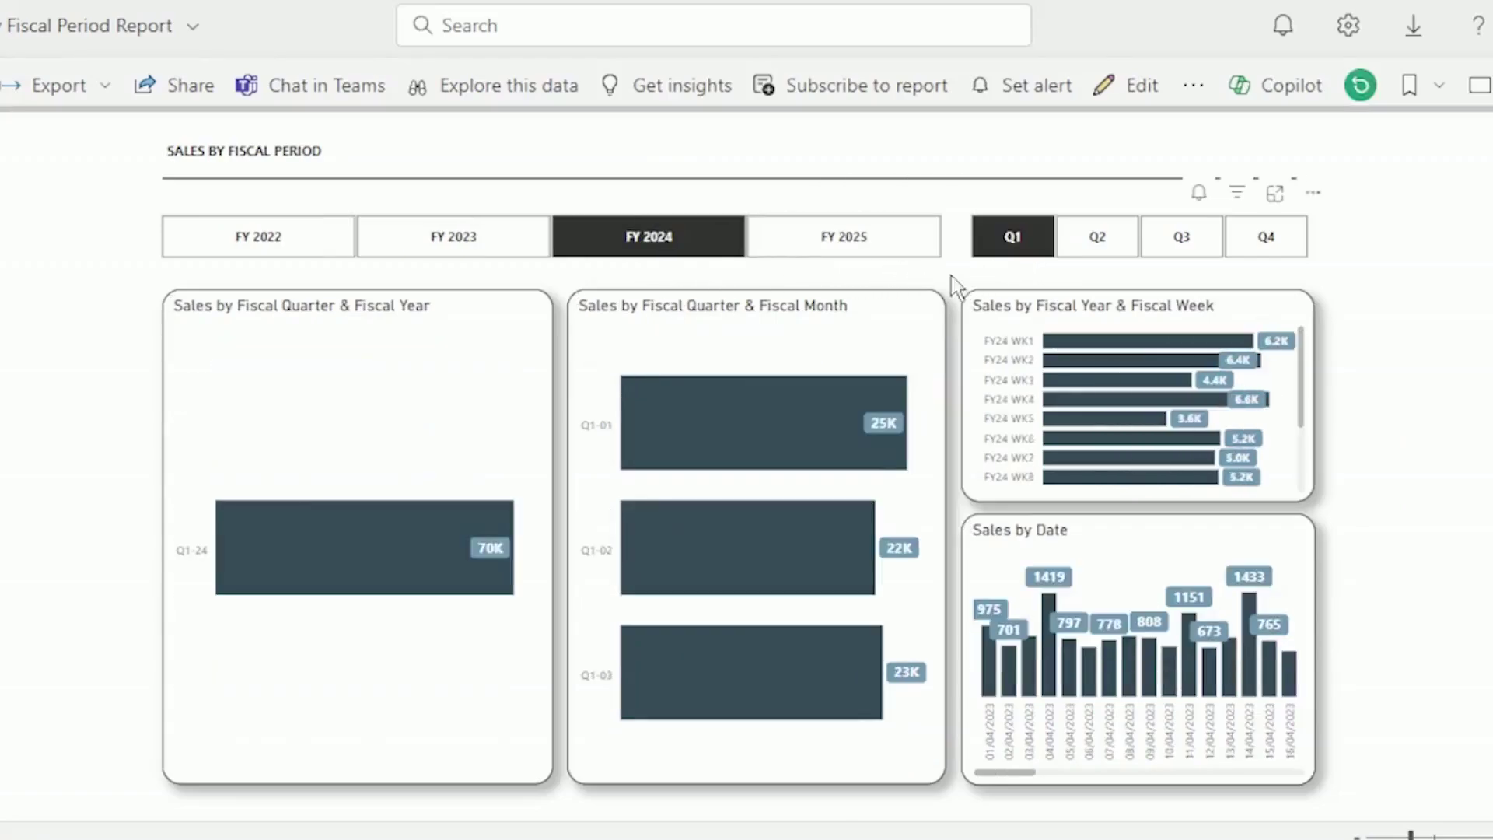
pyautogui.click(731, 441)
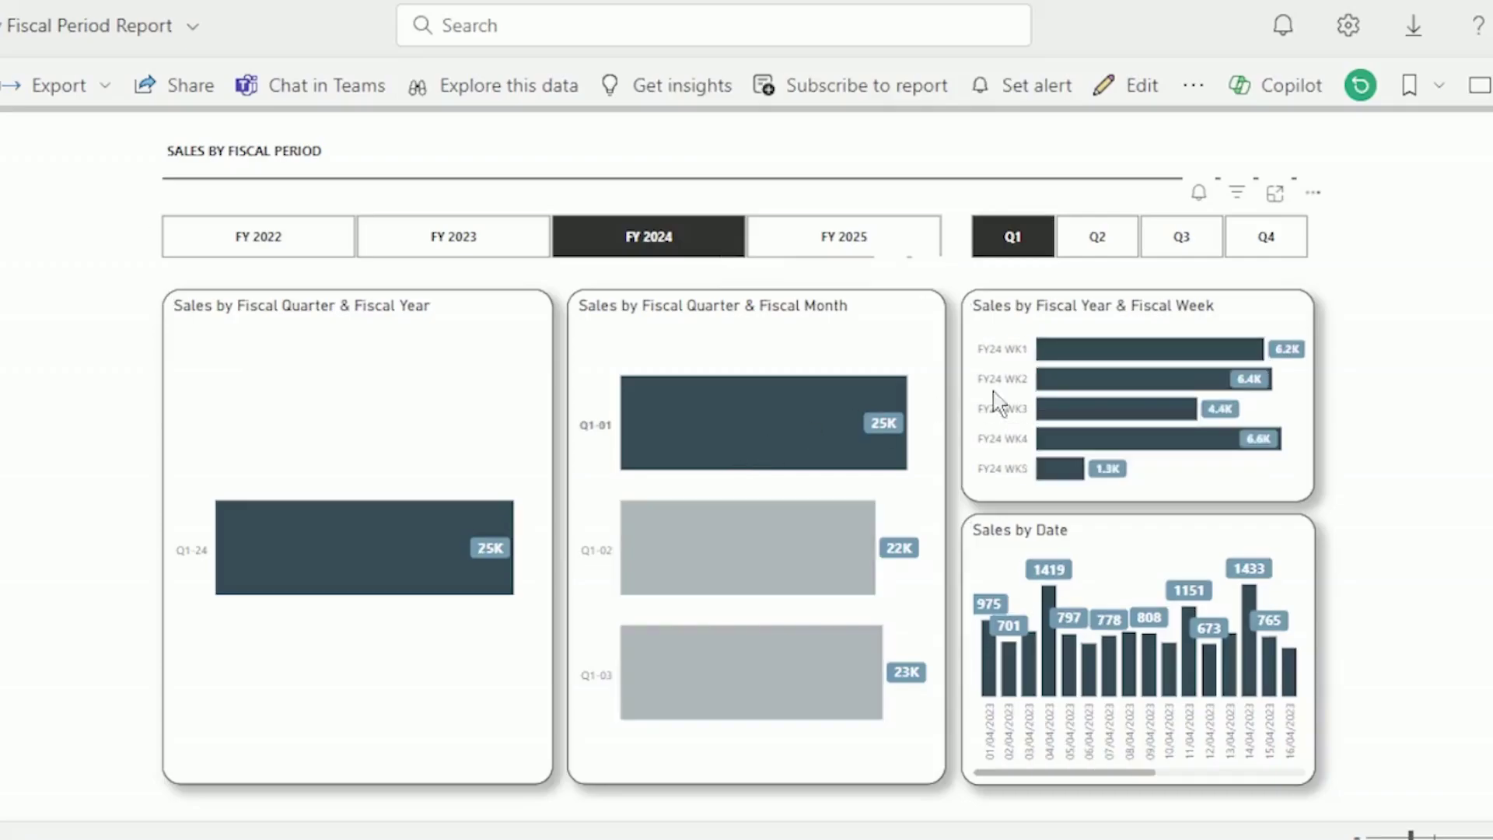
pyautogui.click(1097, 351)
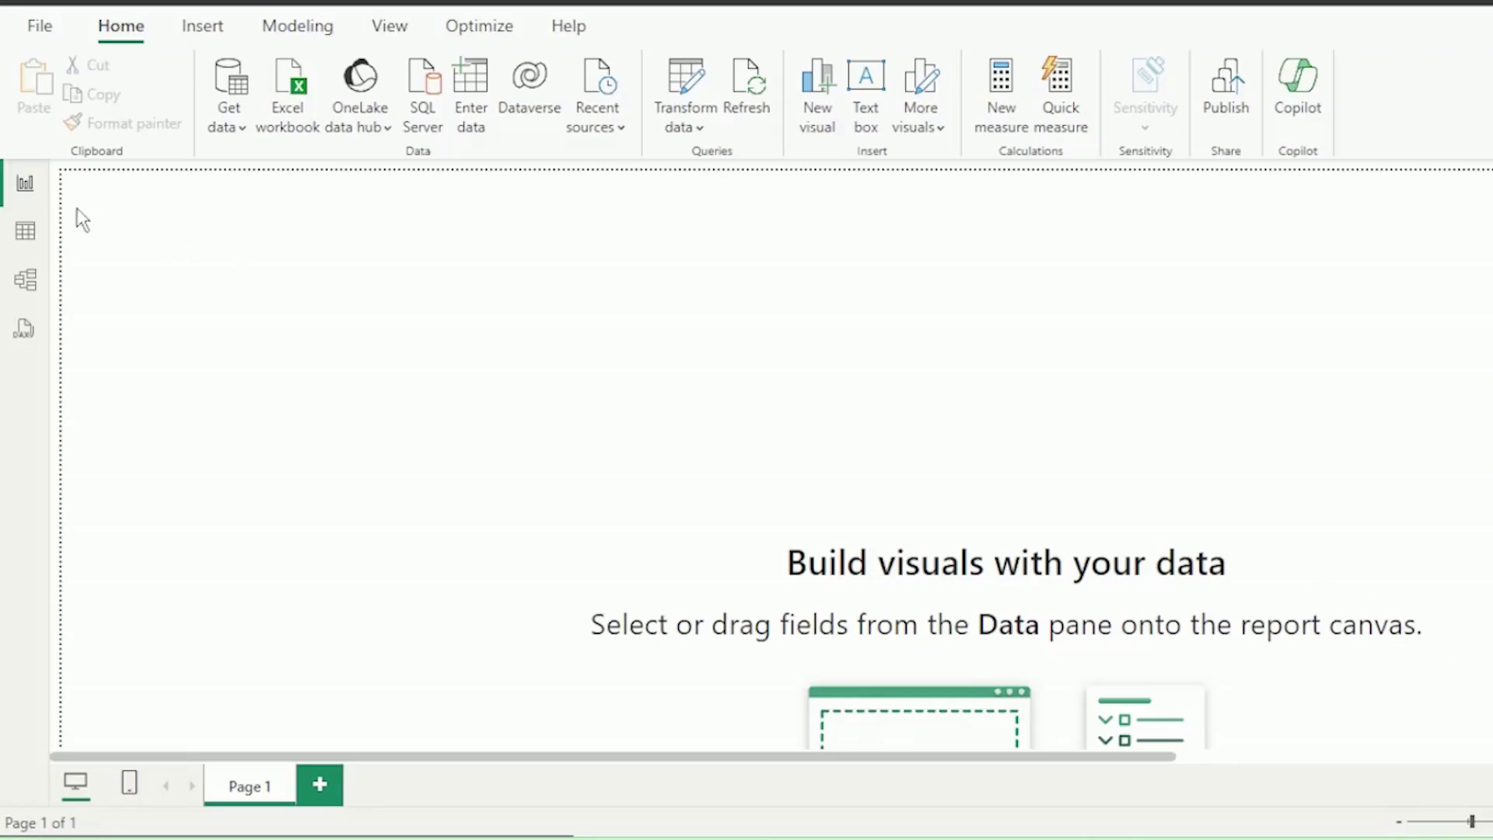
# Show the SalesData rows in Table view and list its Date, Location, Product ID and Revenue fields.
pyautogui.click(23, 233)
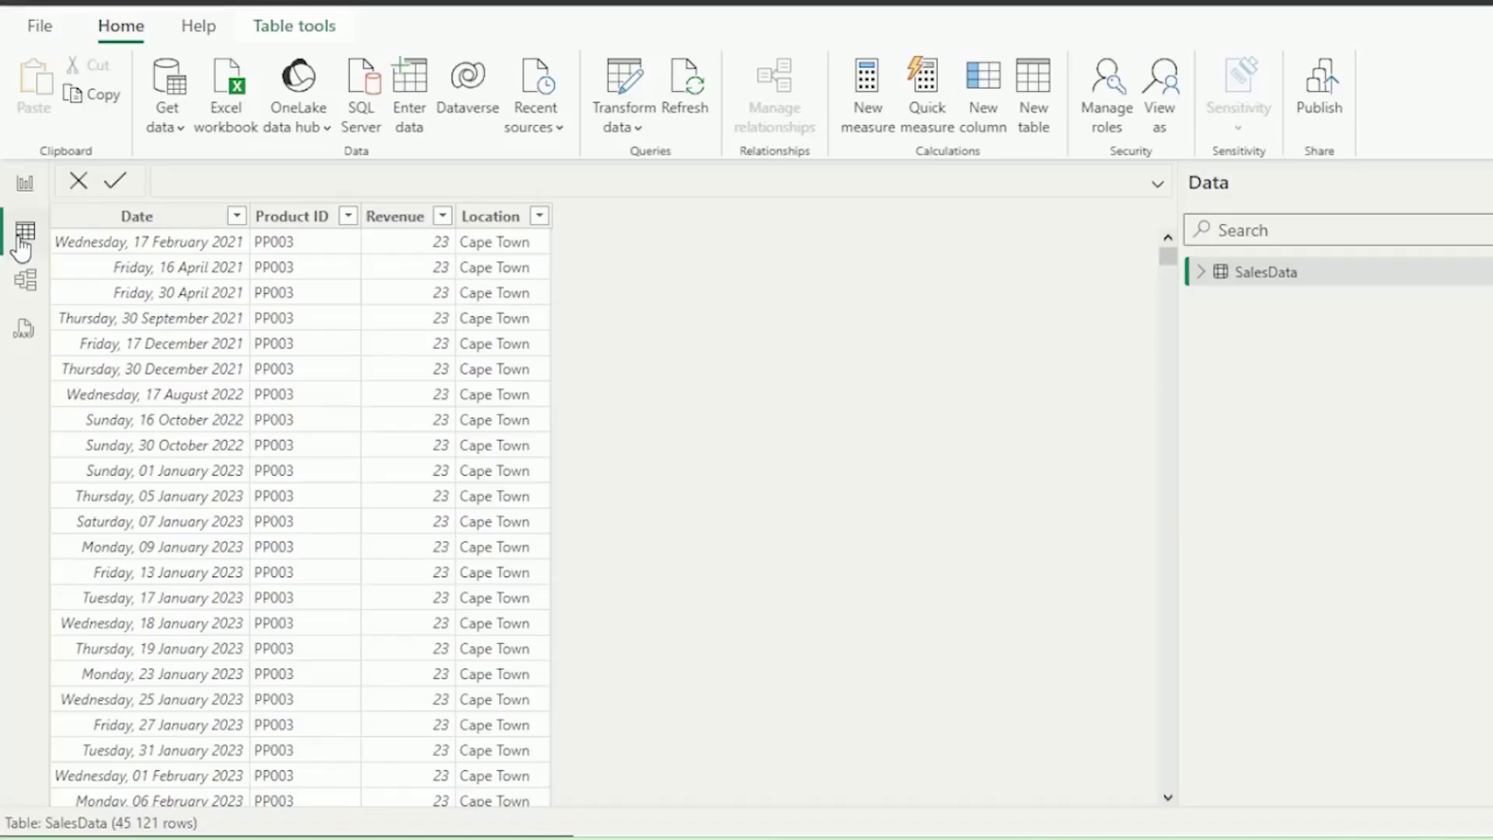
pyautogui.click(1210, 282)
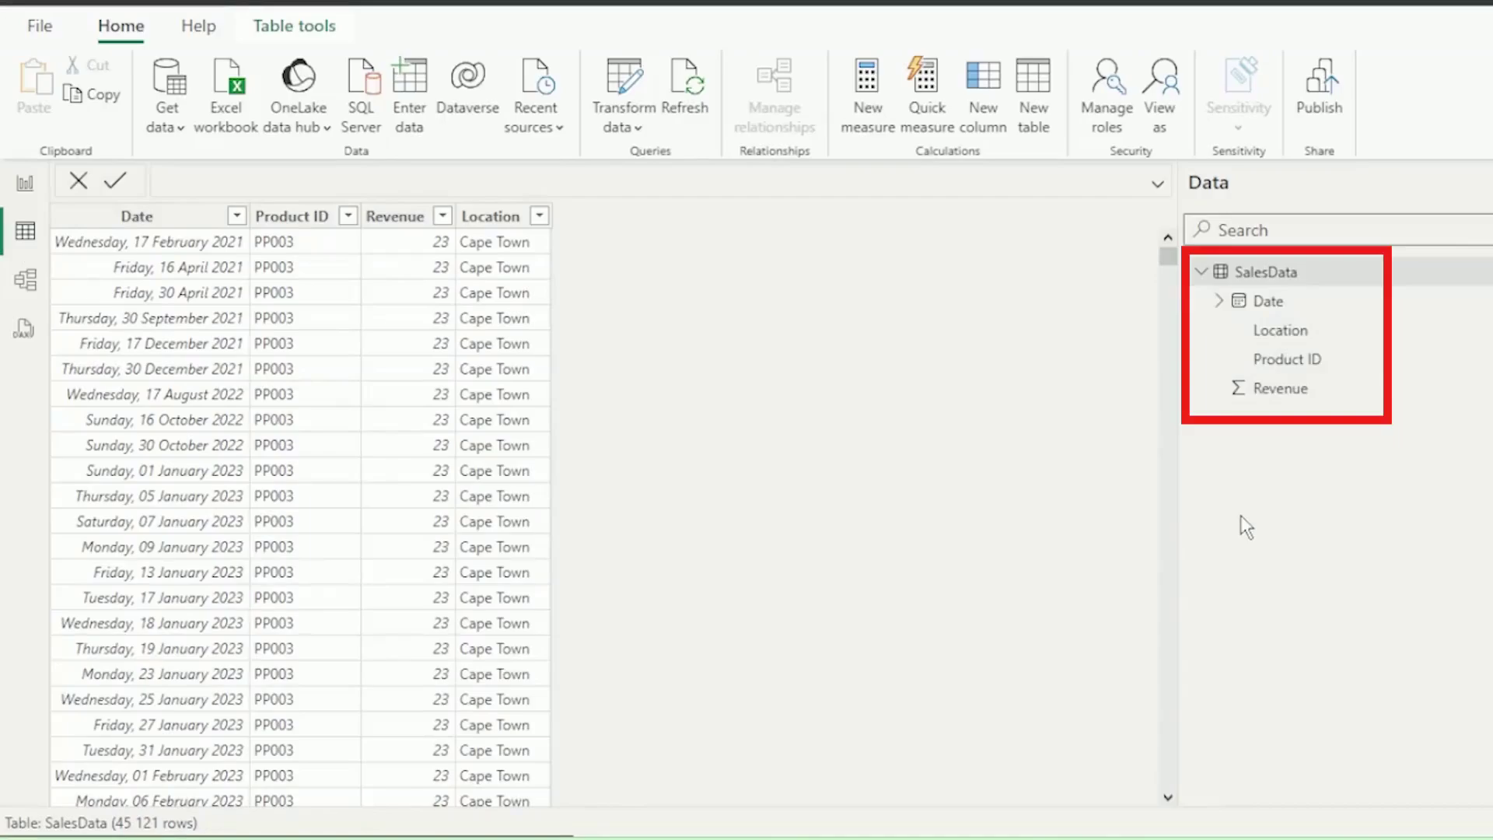
pyautogui.click(291, 30)
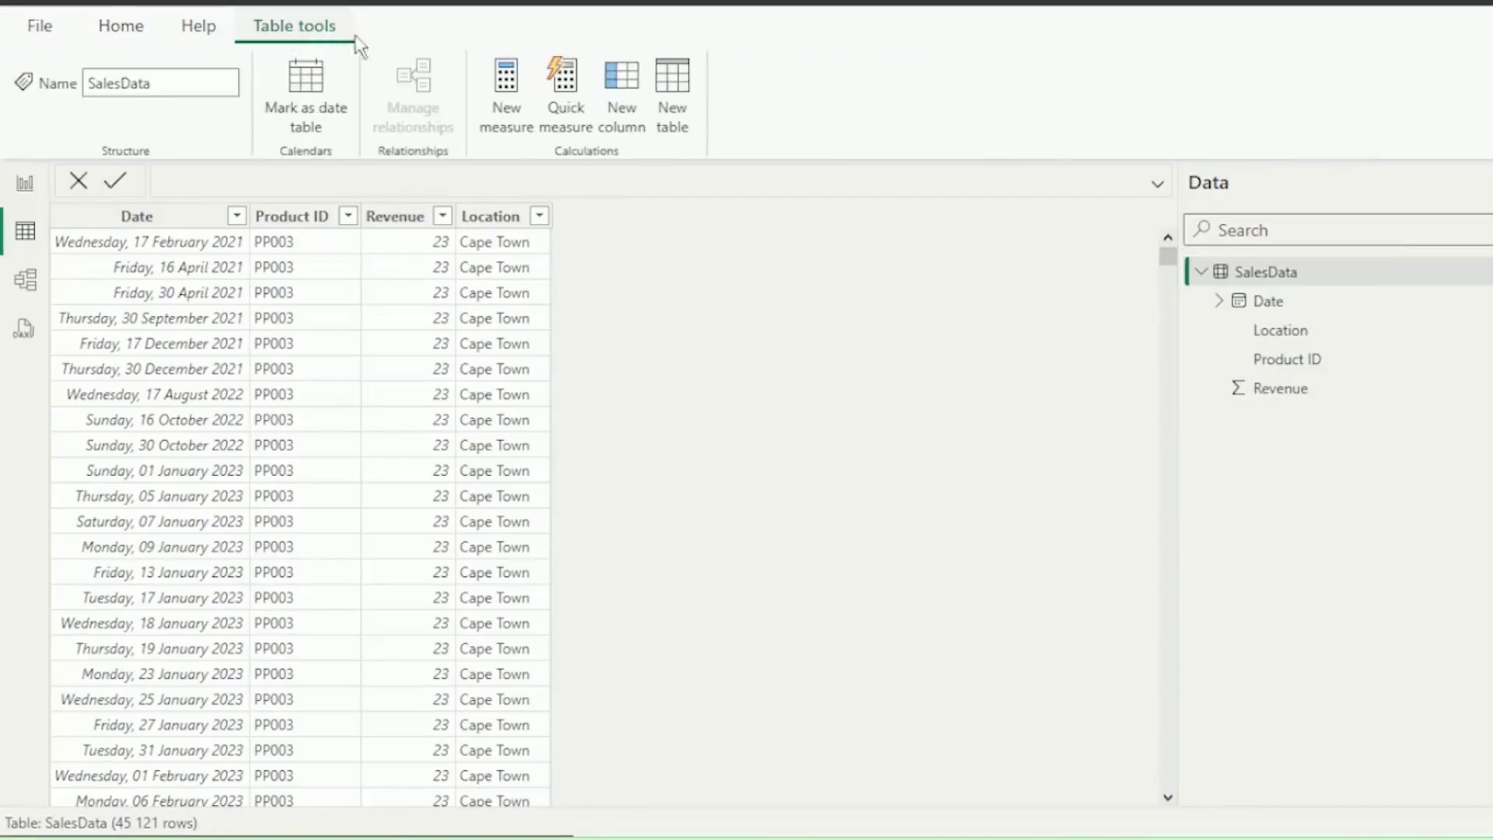
# Create 'Fiscal Calendar Table = CALENDARAUTO()', yielding 1,461 daily dates from 2021/01/01.
pyautogui.click(675, 82)
pyautogui.write('Fis')
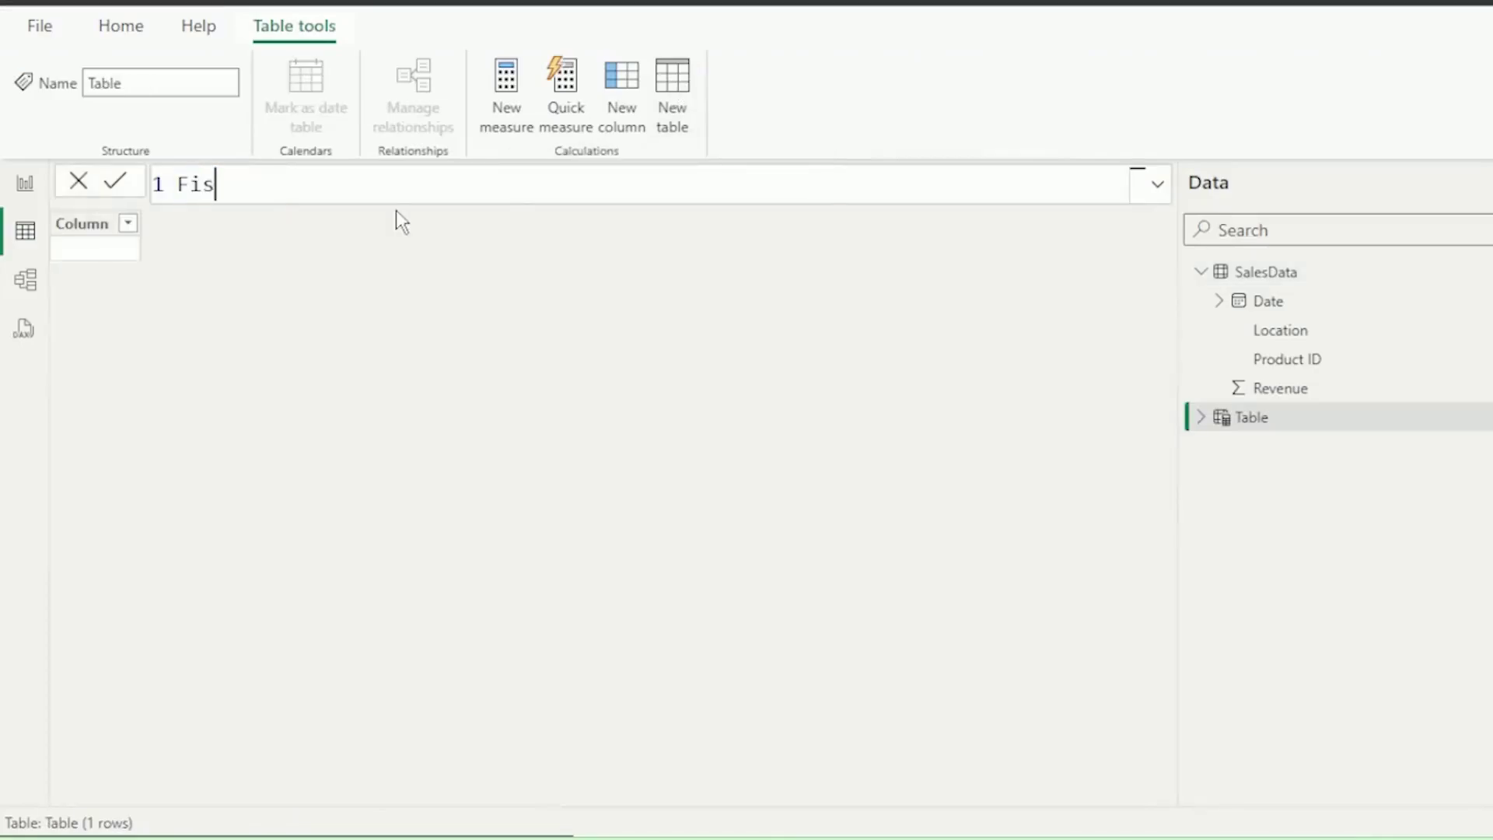
pyautogui.write('cal Calendar Table = ')
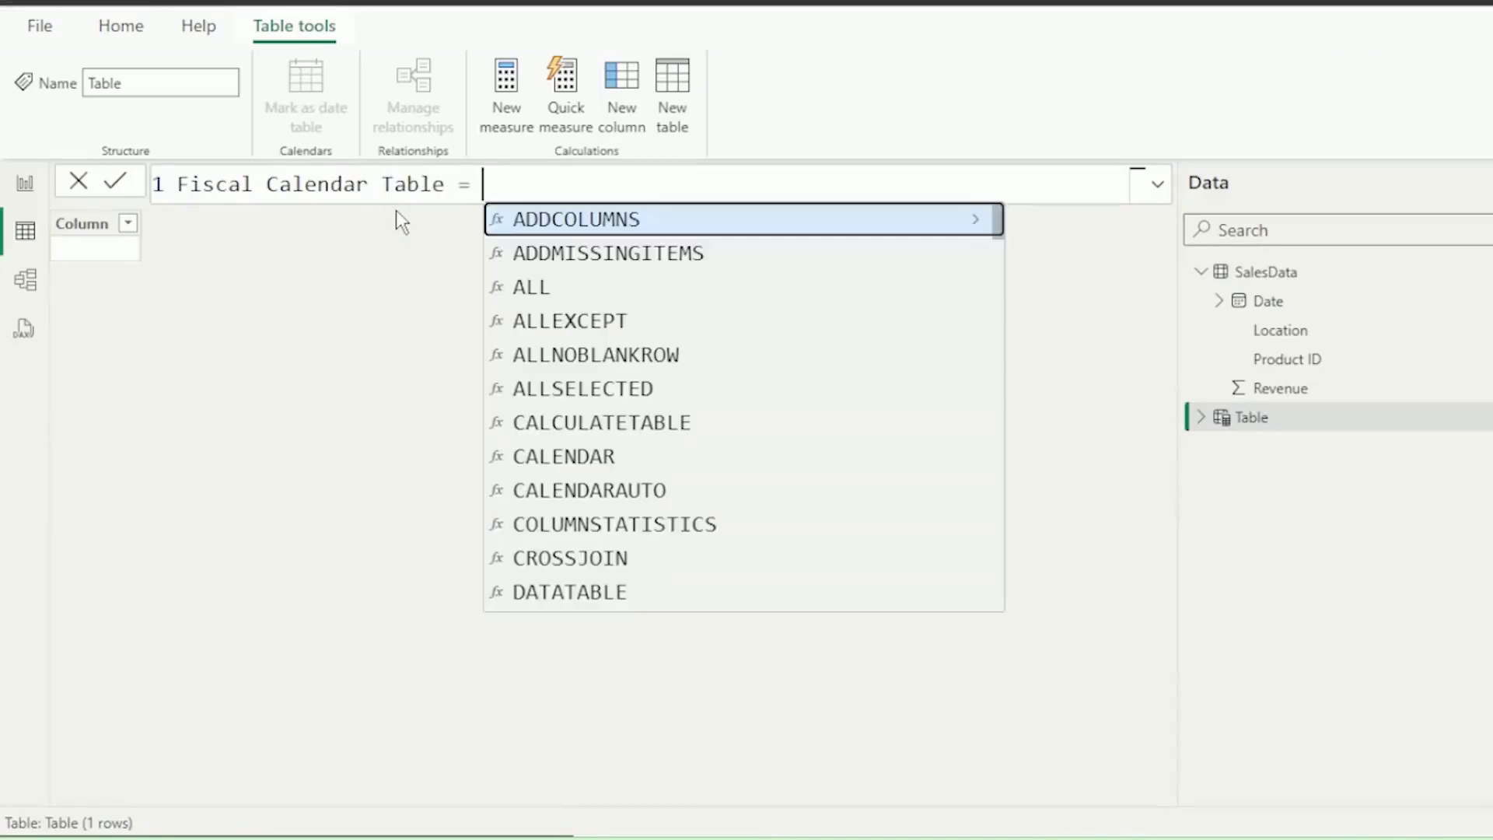
pyautogui.write('Cal')
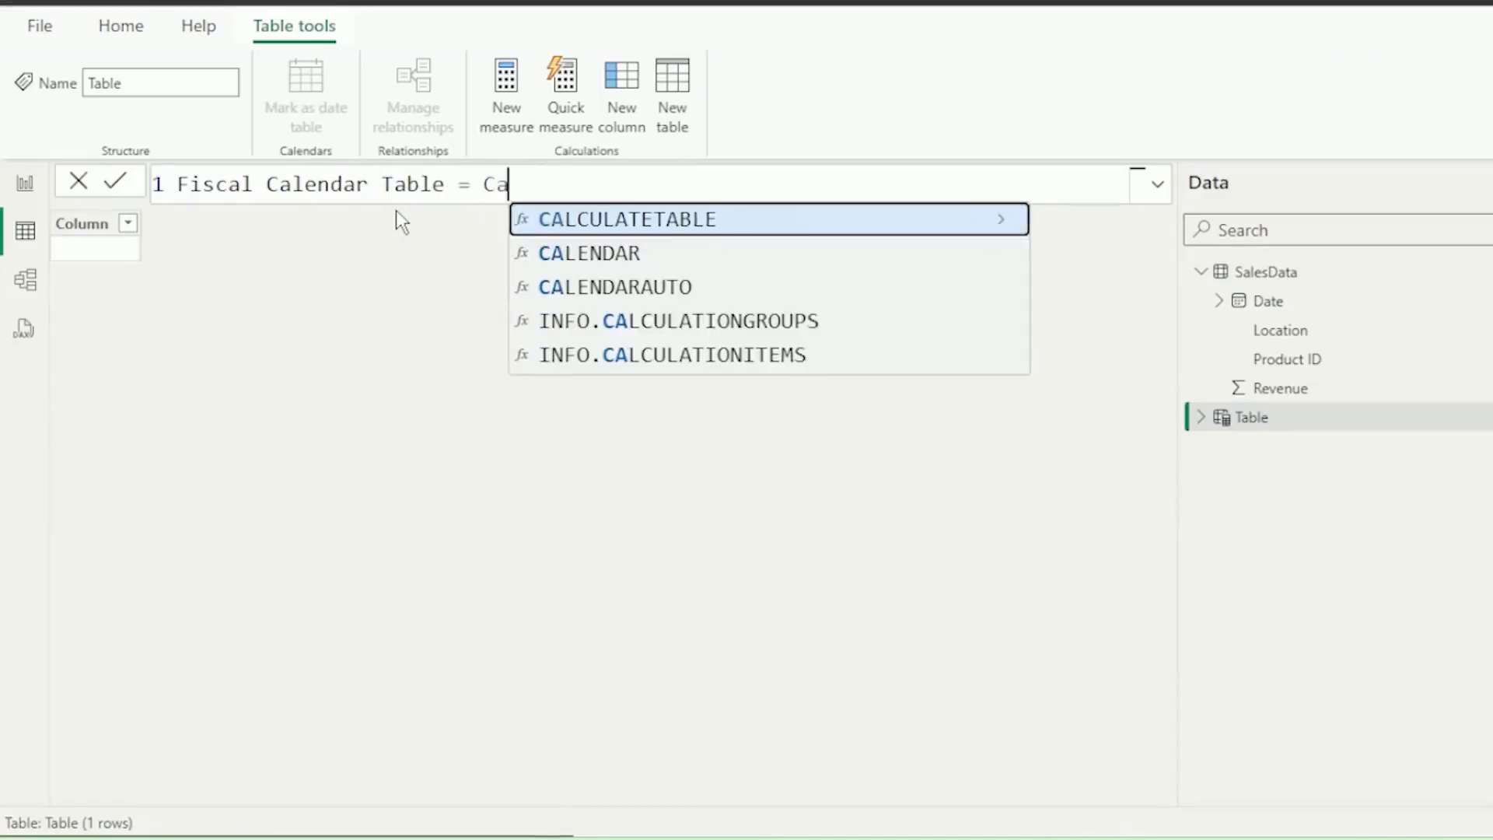
pyautogui.write('e')
pyautogui.press('Down')
pyautogui.press('Tab')
pyautogui.write(')')
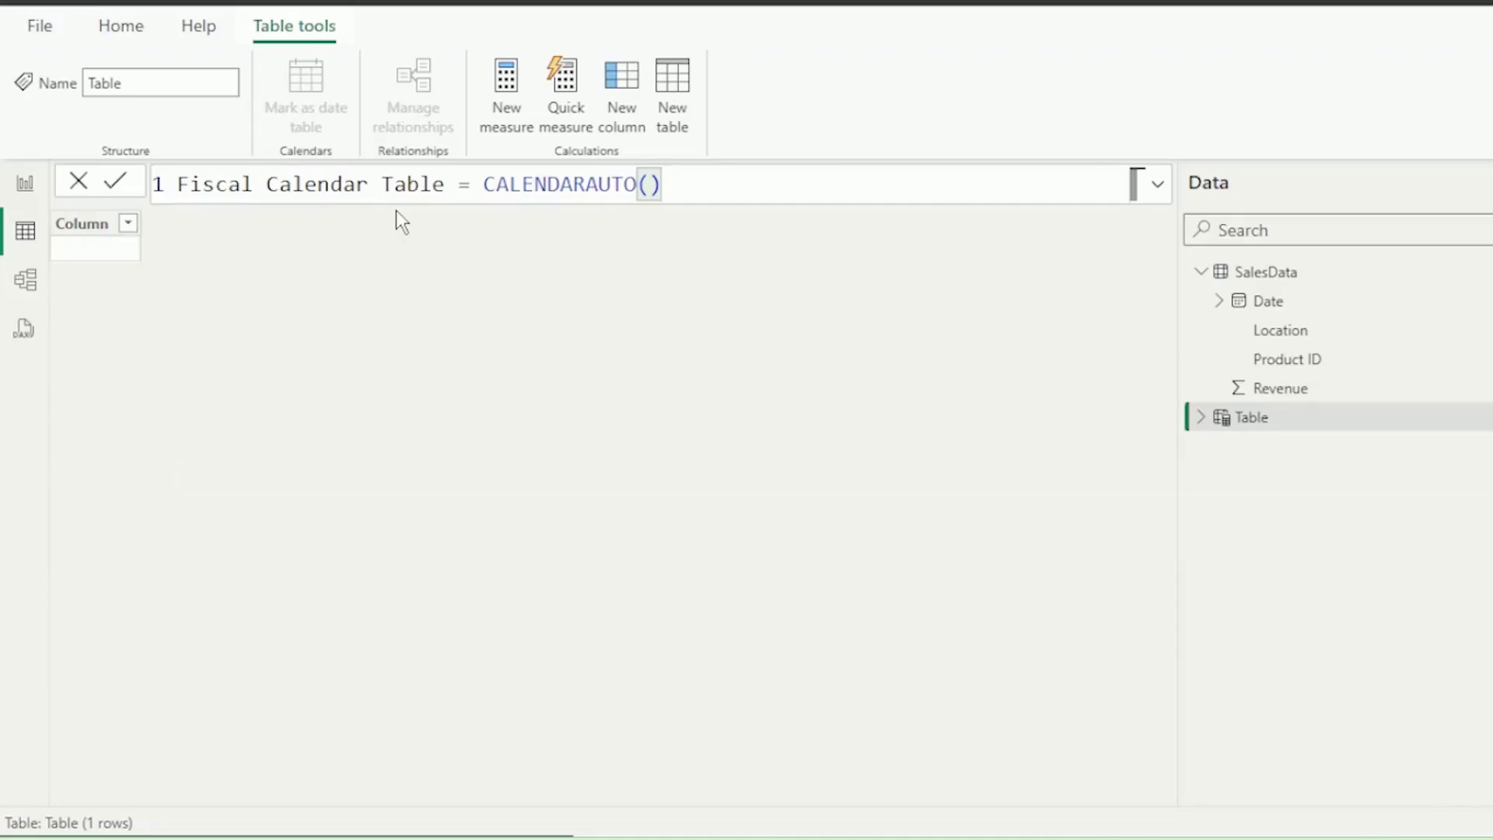
pyautogui.press('Return')
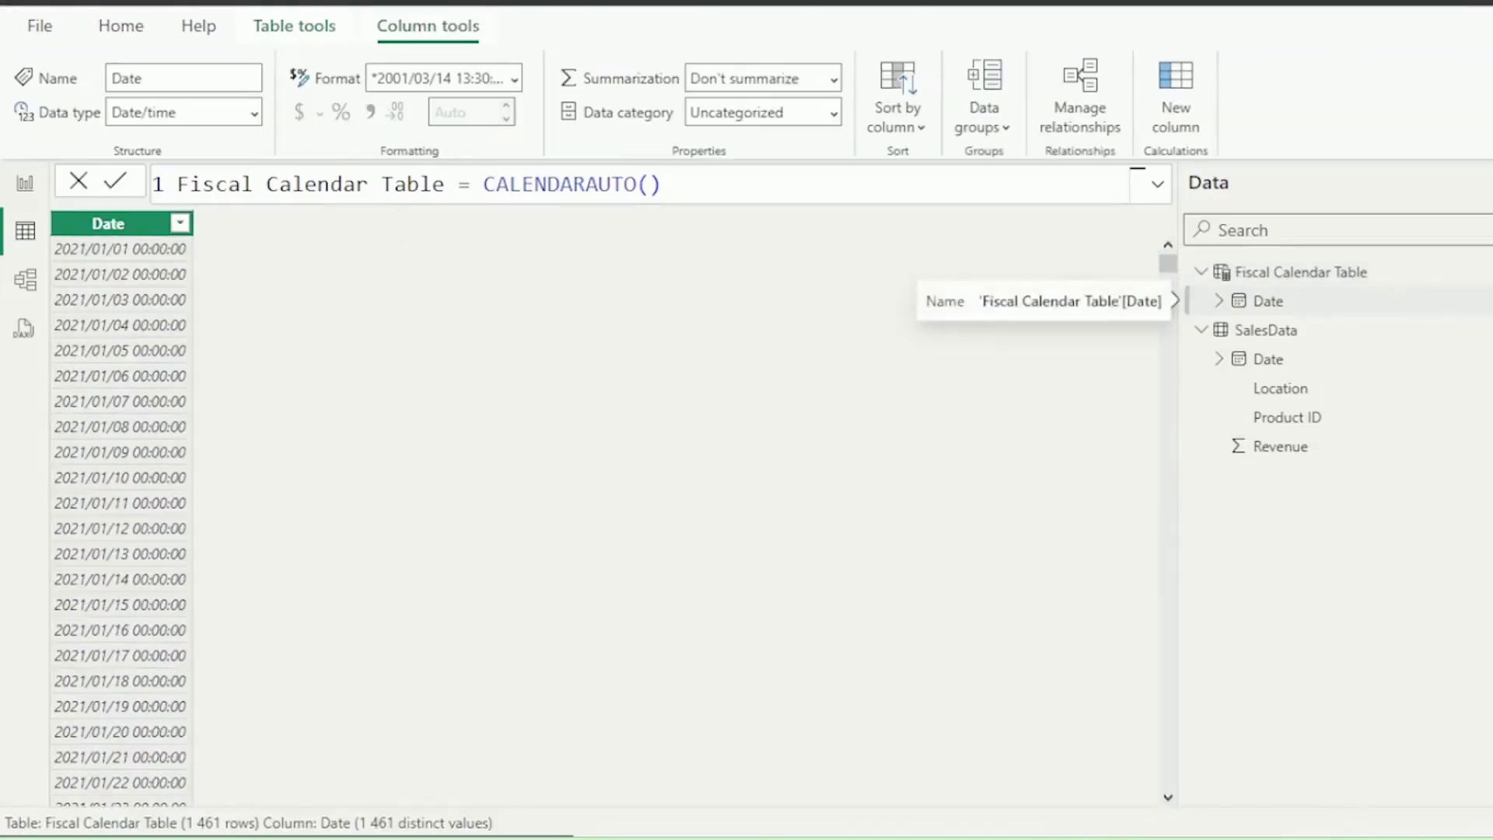
# Rename the Fiscal Calendar Table's Date field to 'Original Date'.
pyautogui.rightClick(1435, 302)
pyautogui.click(1462, 434)
pyautogui.write('Orig')
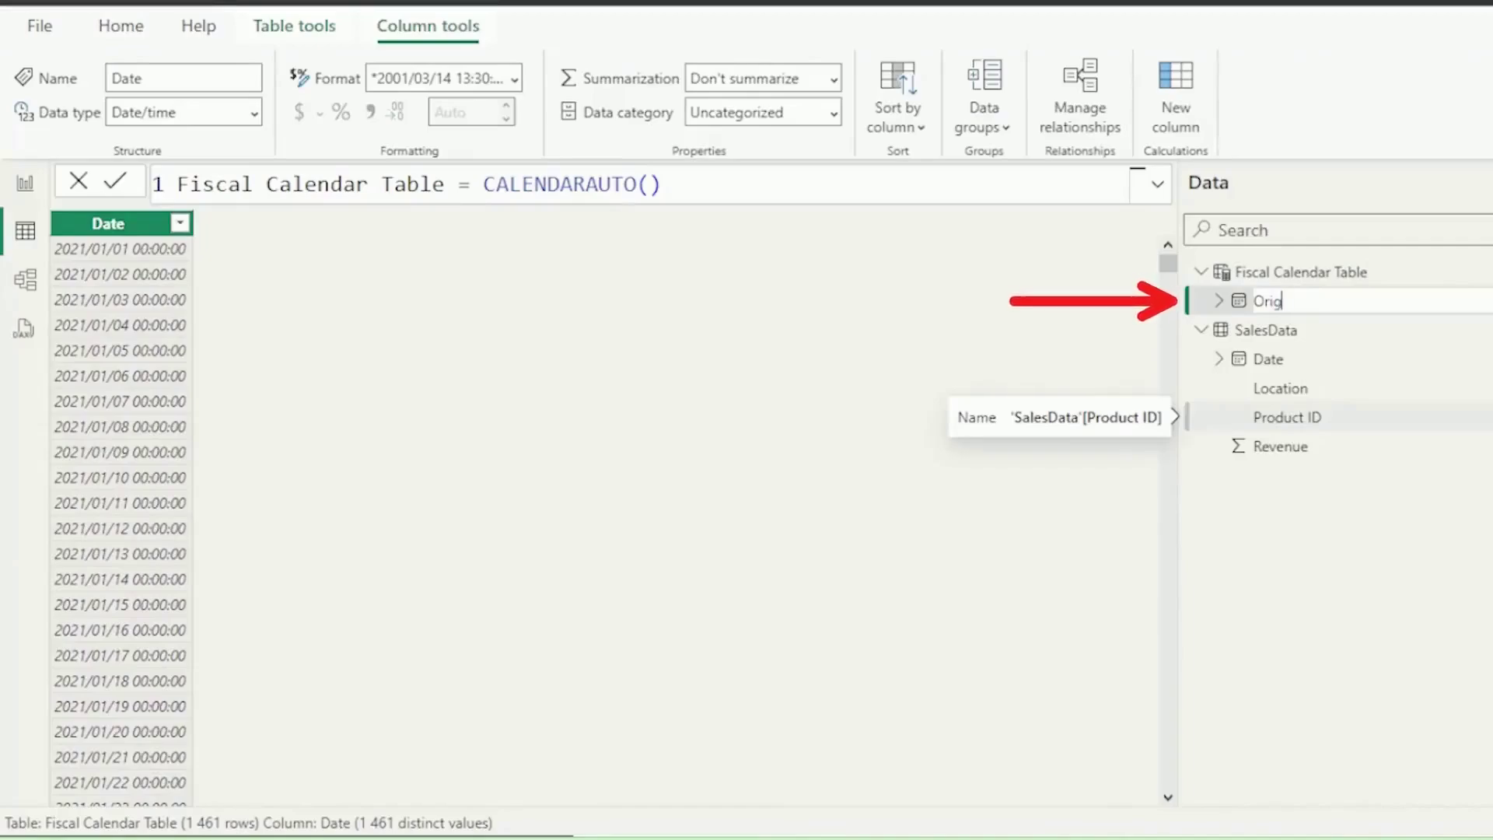
pyautogui.write('inal Date')
pyautogui.press('Return')
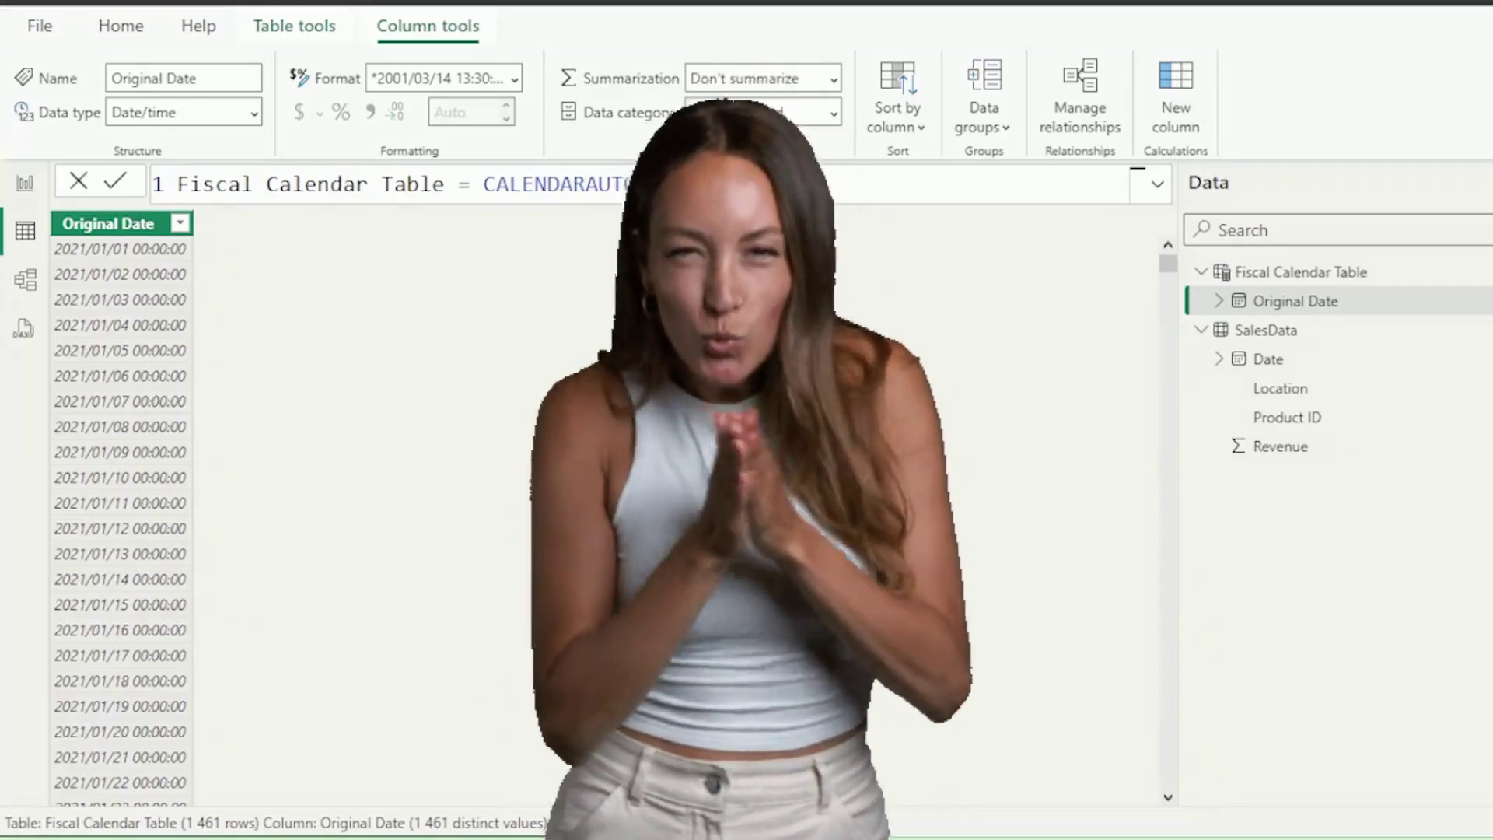
# Add a Fiscal Date column with EDATE('Fiscal Calendar Table'[Original Date],1).
pyautogui.click(1174, 101)
pyautogui.write('Fiscal')
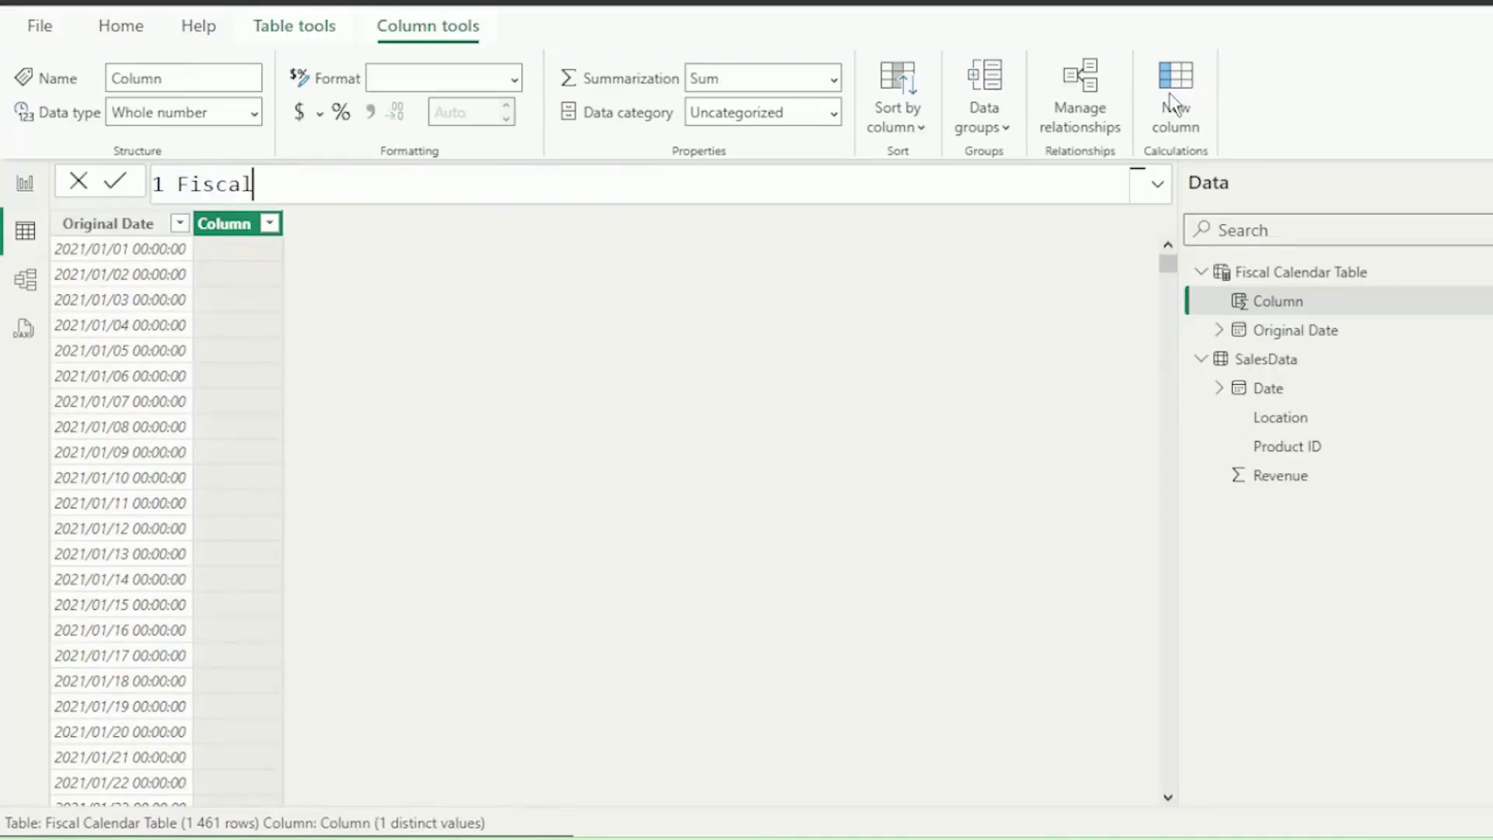
pyautogui.write(' Date')
pyautogui.write('= EDATE(')
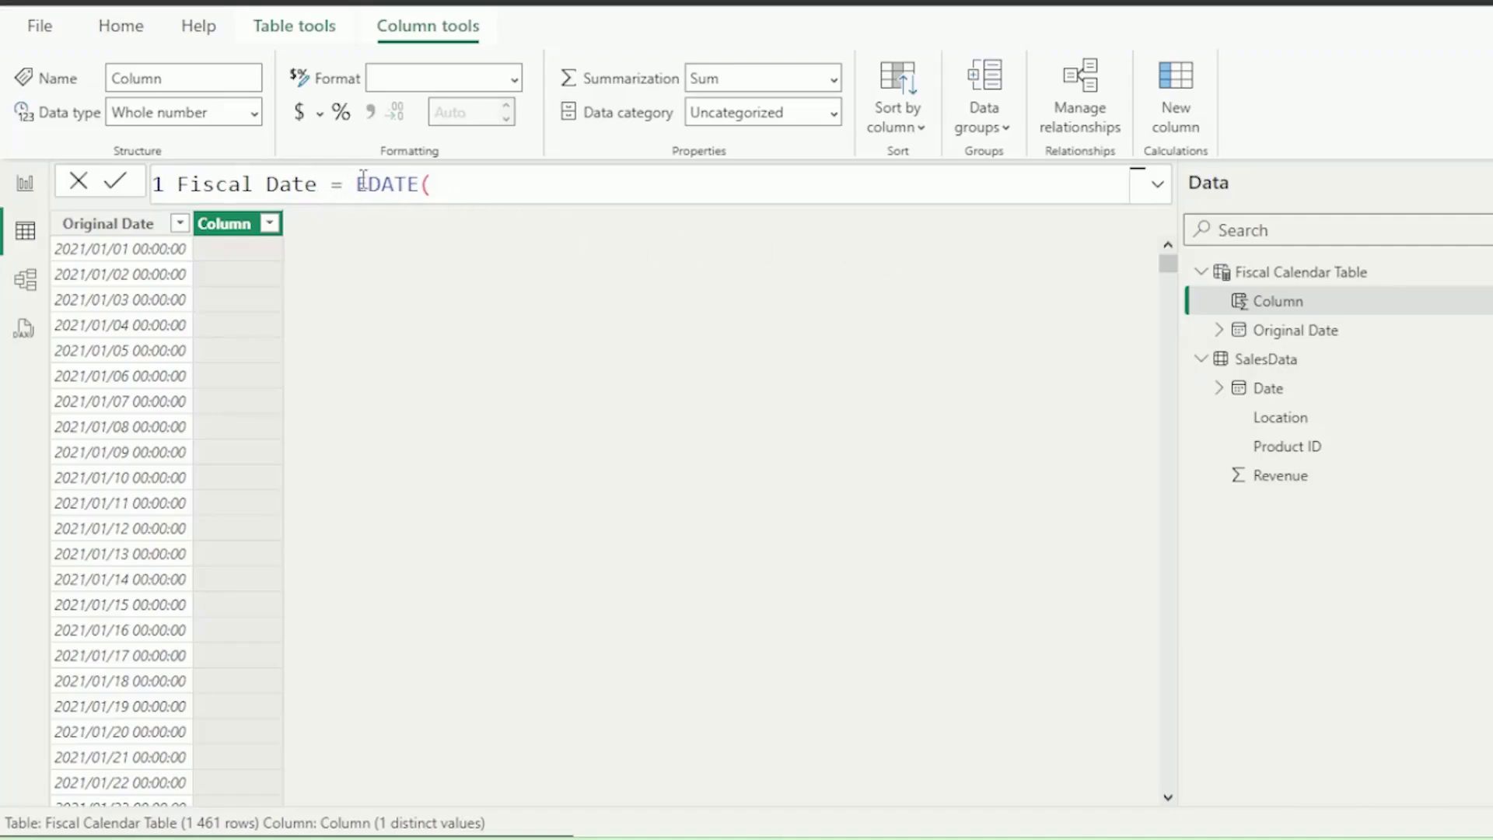
pyautogui.moveTo(357, 184); pyautogui.dragTo(426, 185)
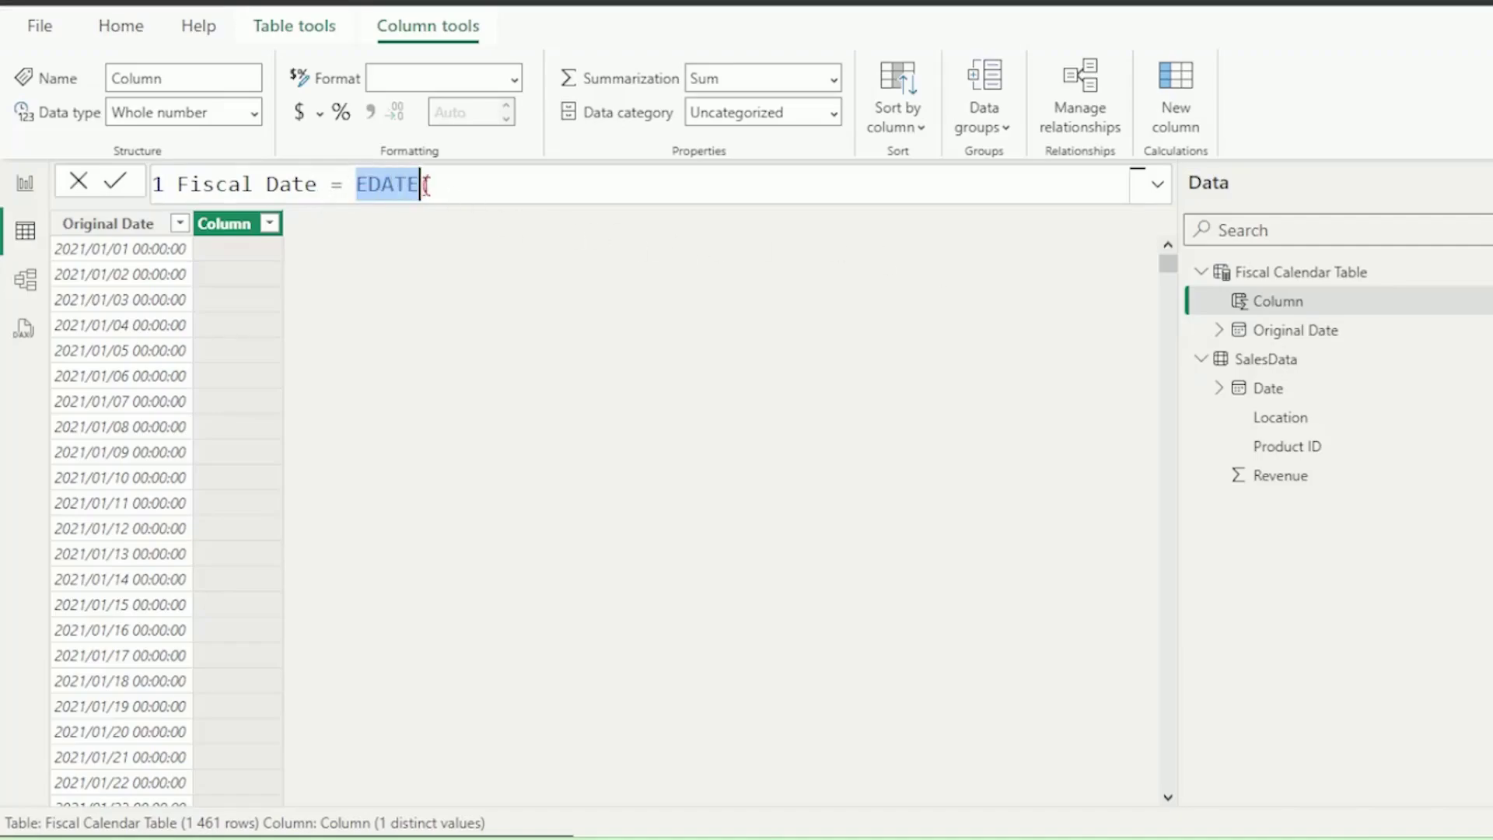
pyautogui.click(454, 185)
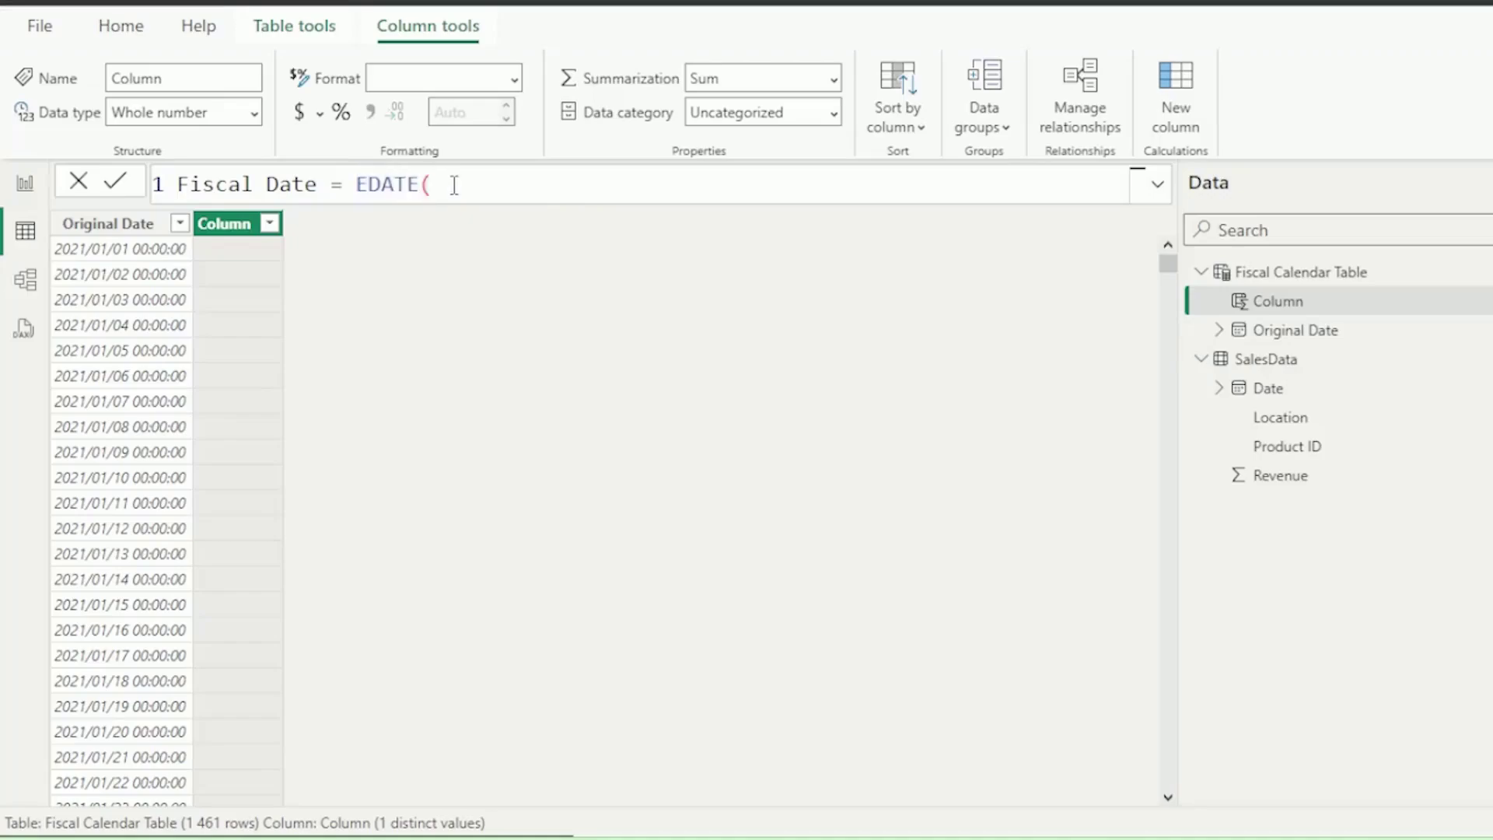
pyautogui.press('BackSpace')
pyautogui.write('(')
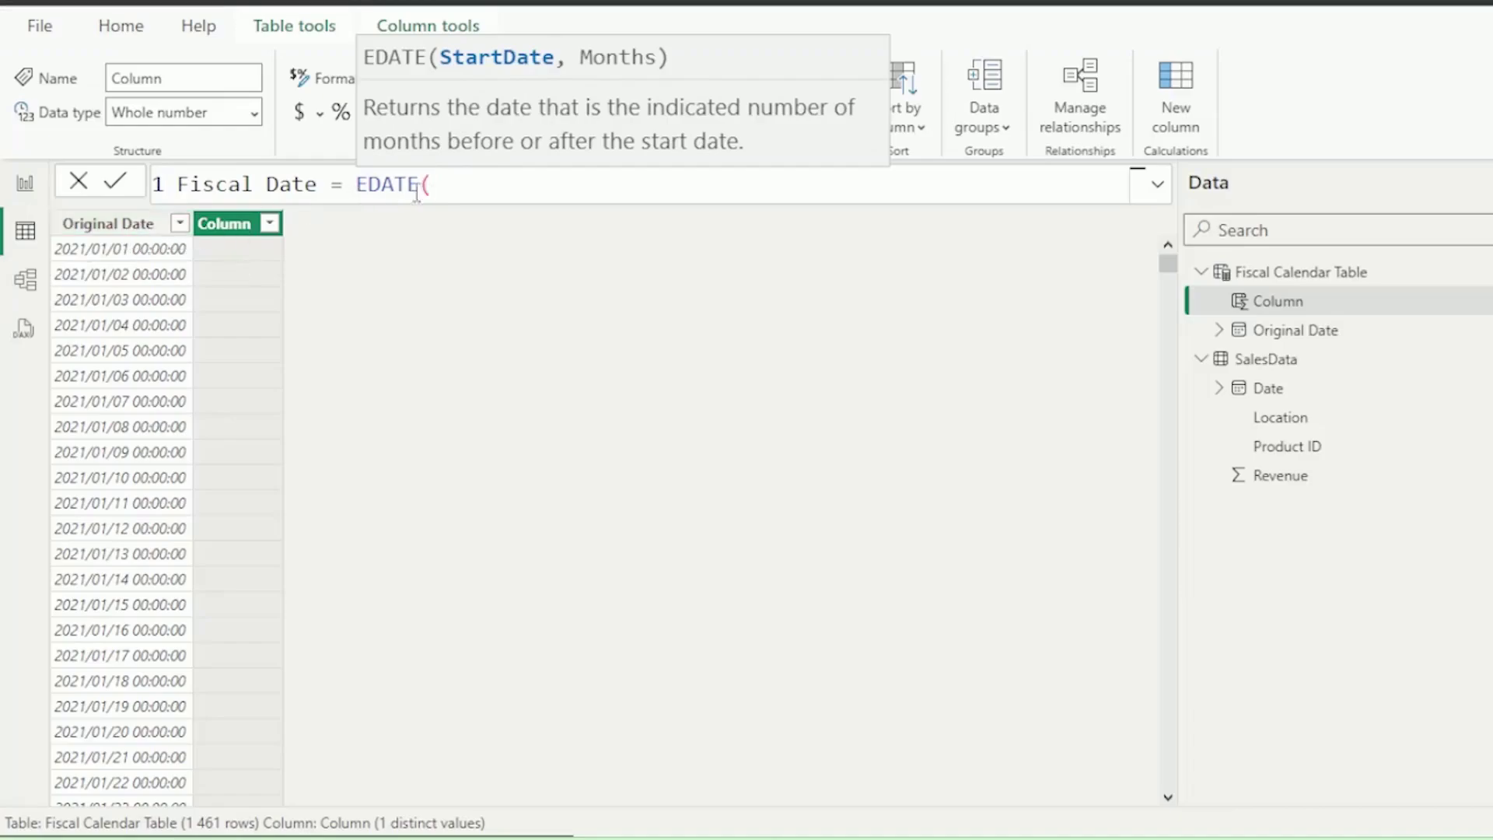
pyautogui.press('capslock')
pyautogui.write('O')
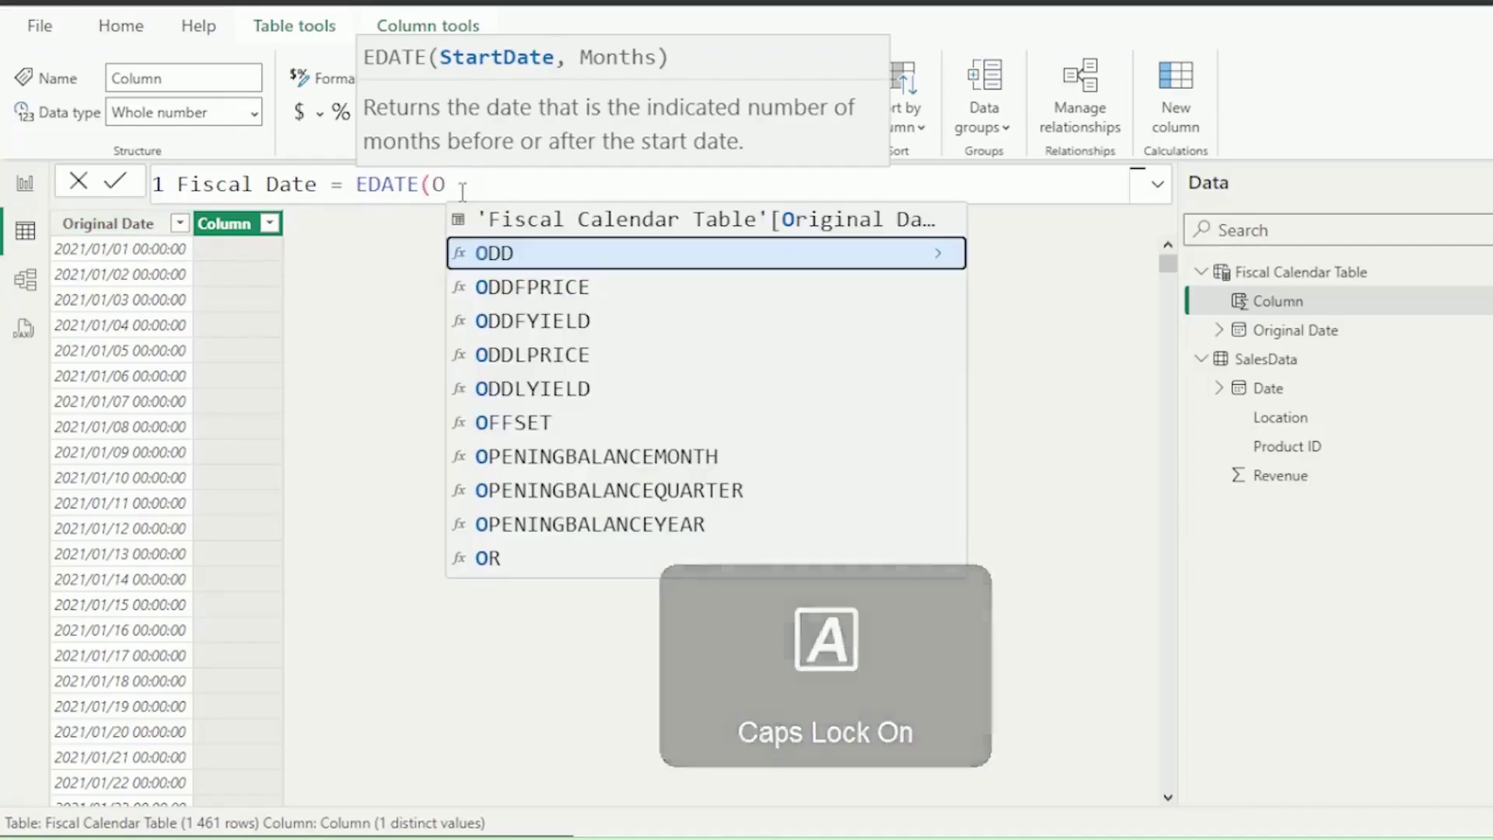
pyautogui.click(548, 223)
pyautogui.write(',')
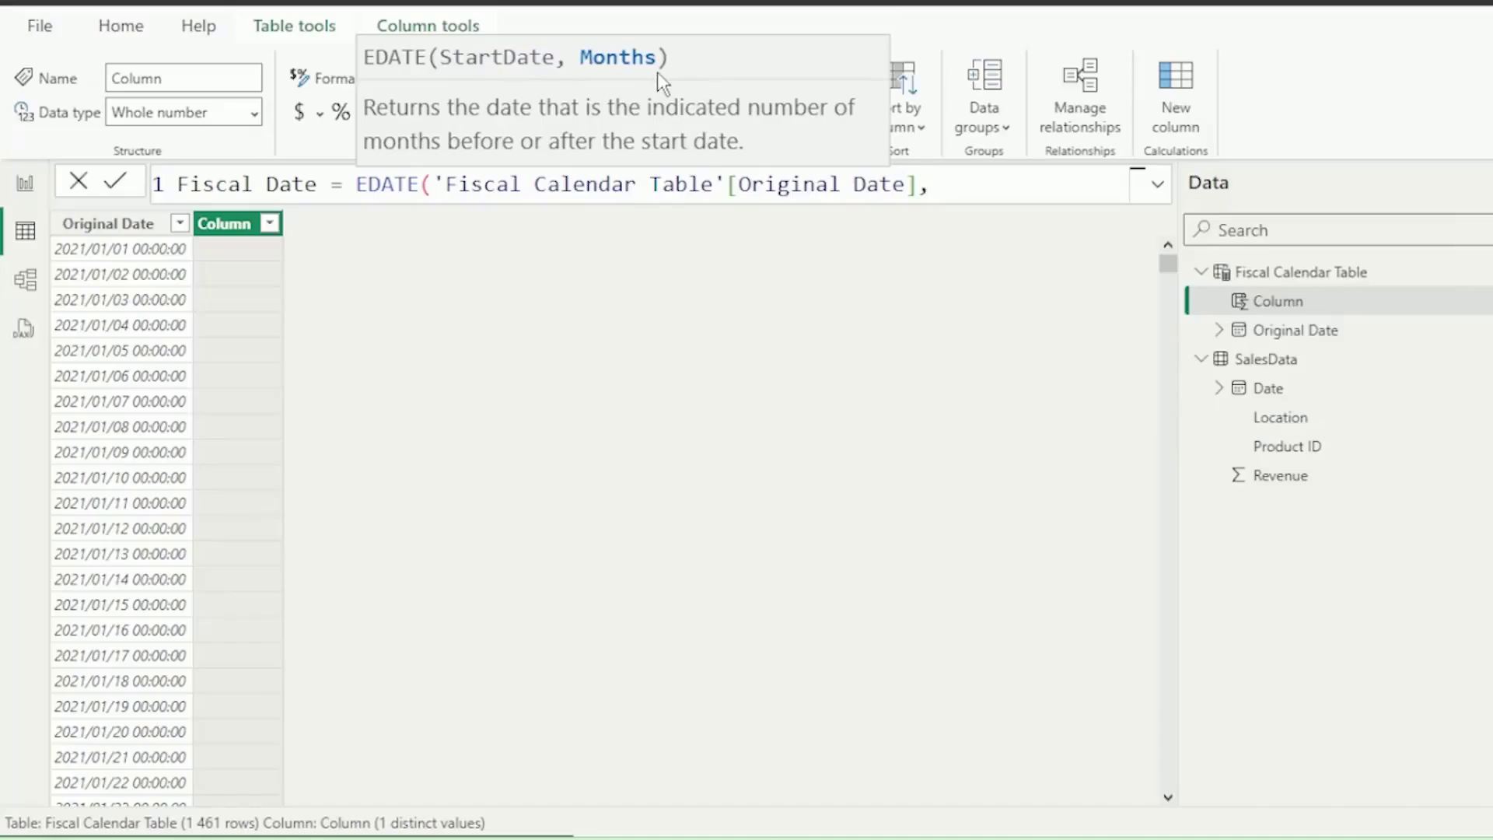
pyautogui.write('1)')
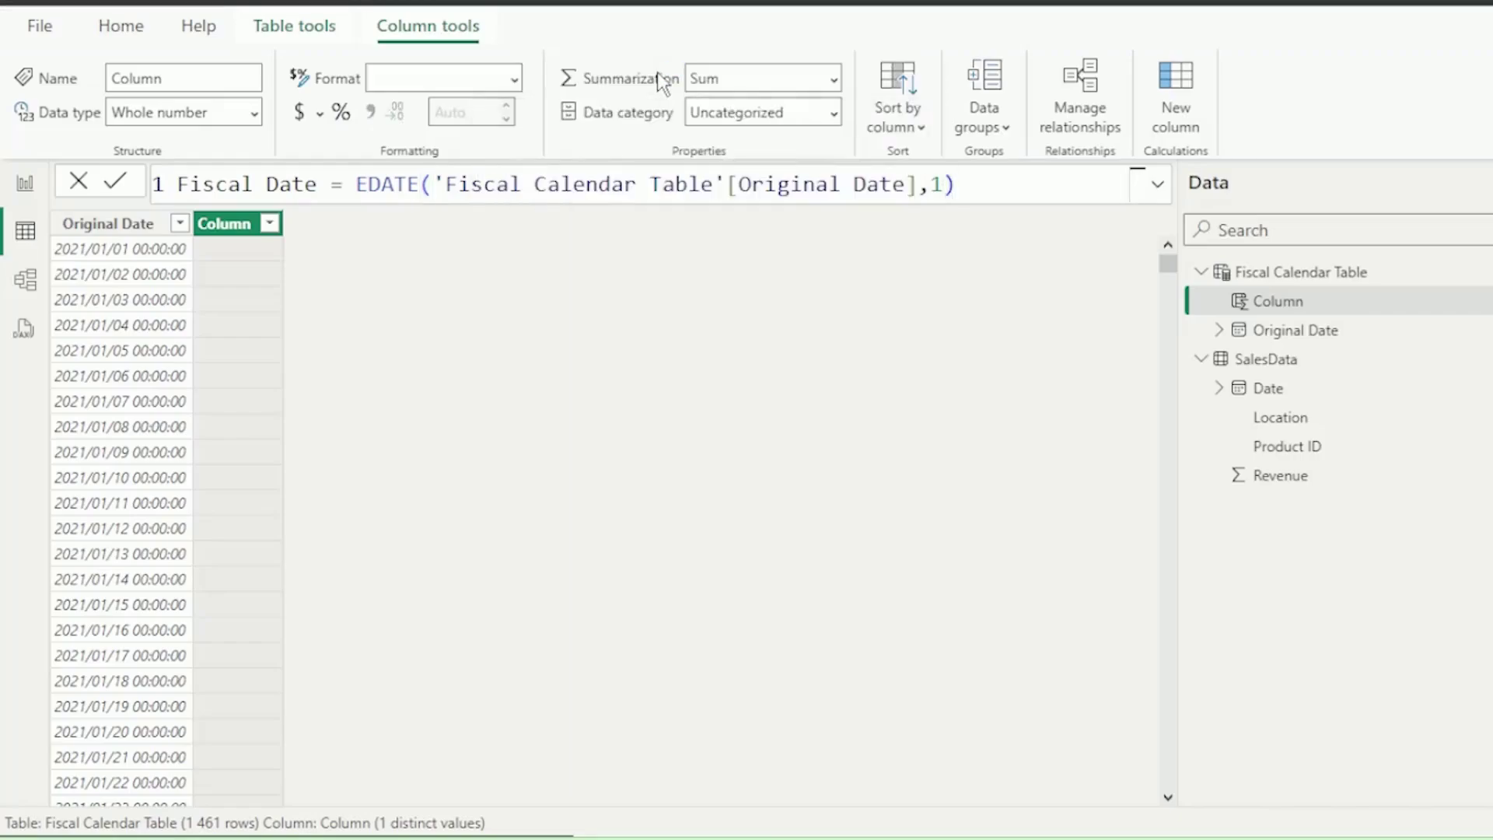
pyautogui.press('Return')
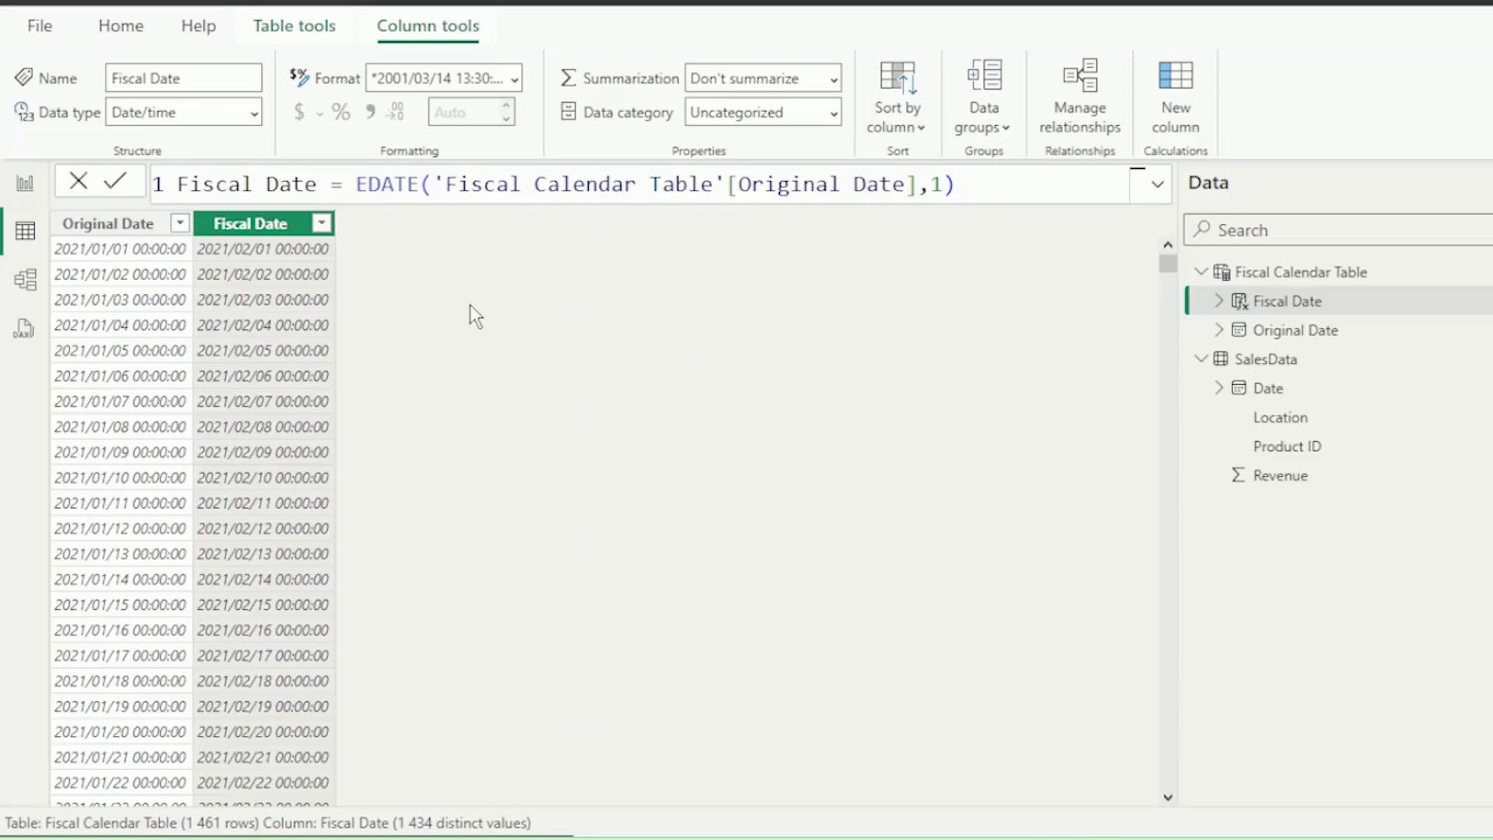
# Change the EDATE month offset from 1 to 9.
pyautogui.doubleClick(933, 185)
pyautogui.write('9')
pyautogui.press('Return')
pyautogui.click(180, 223)
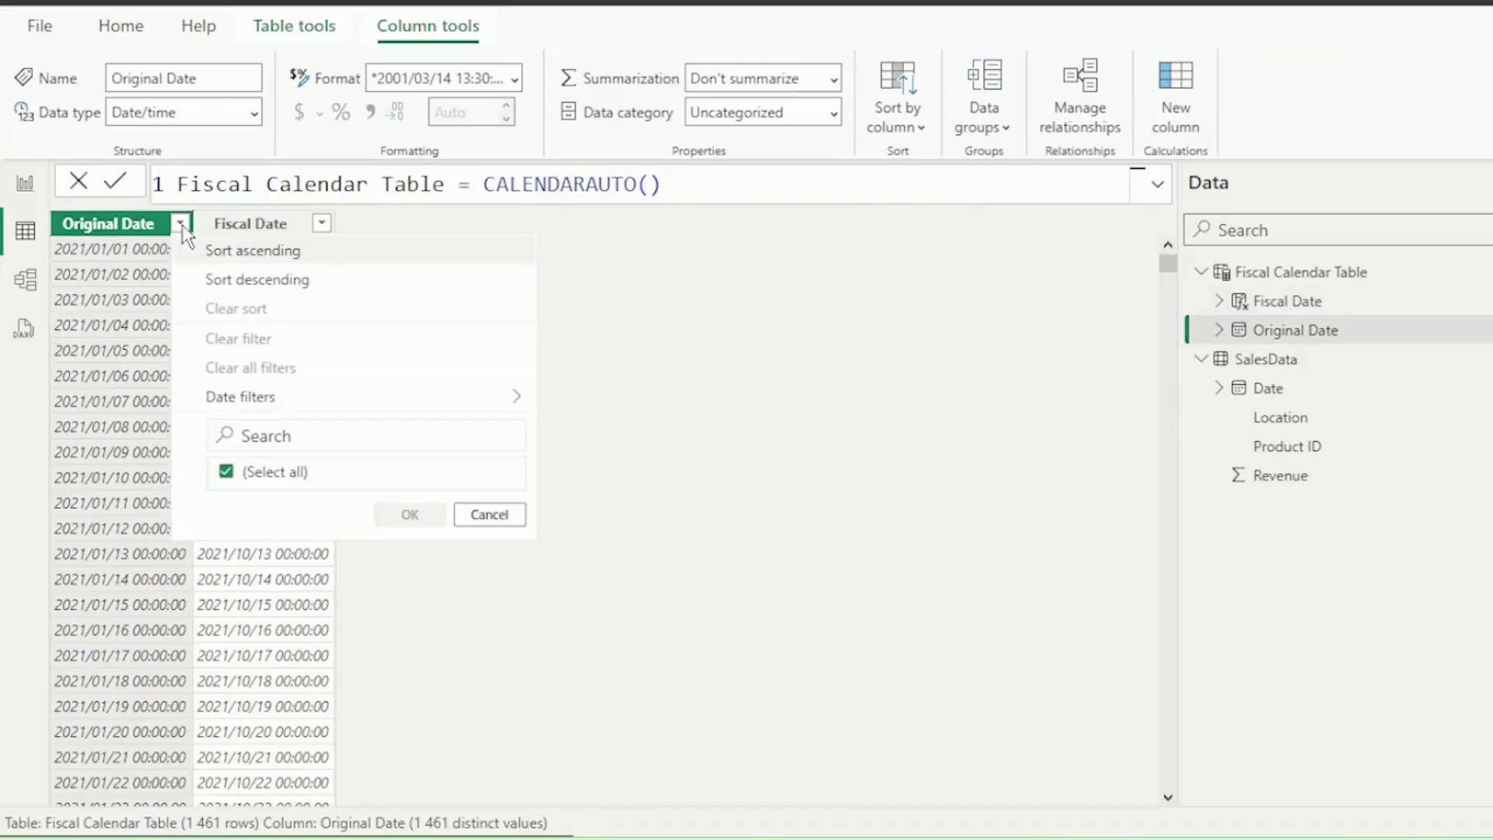
pyautogui.moveTo(443, 268)
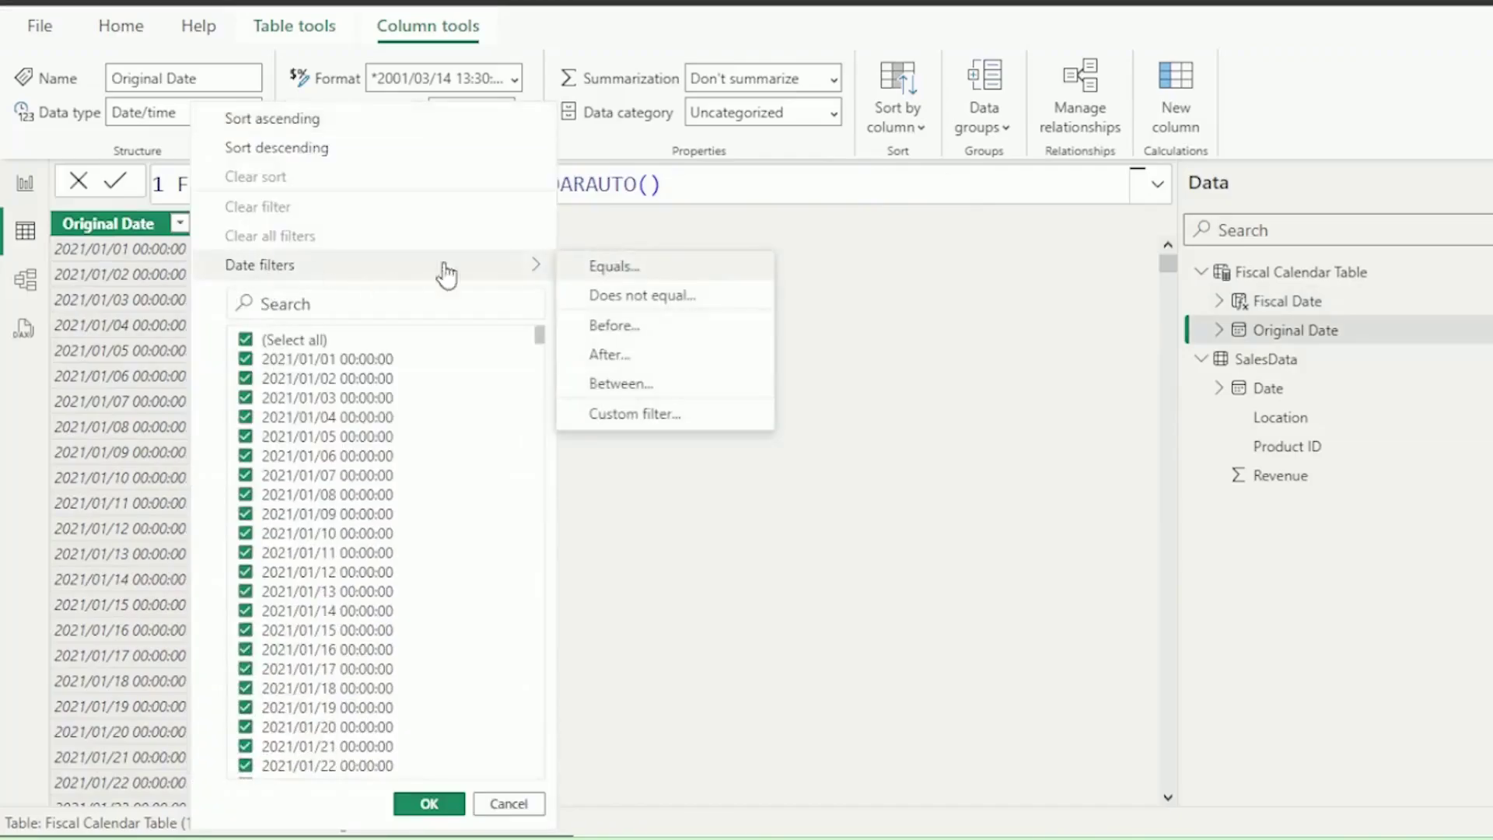
pyautogui.click(617, 355)
pyautogui.click(719, 364)
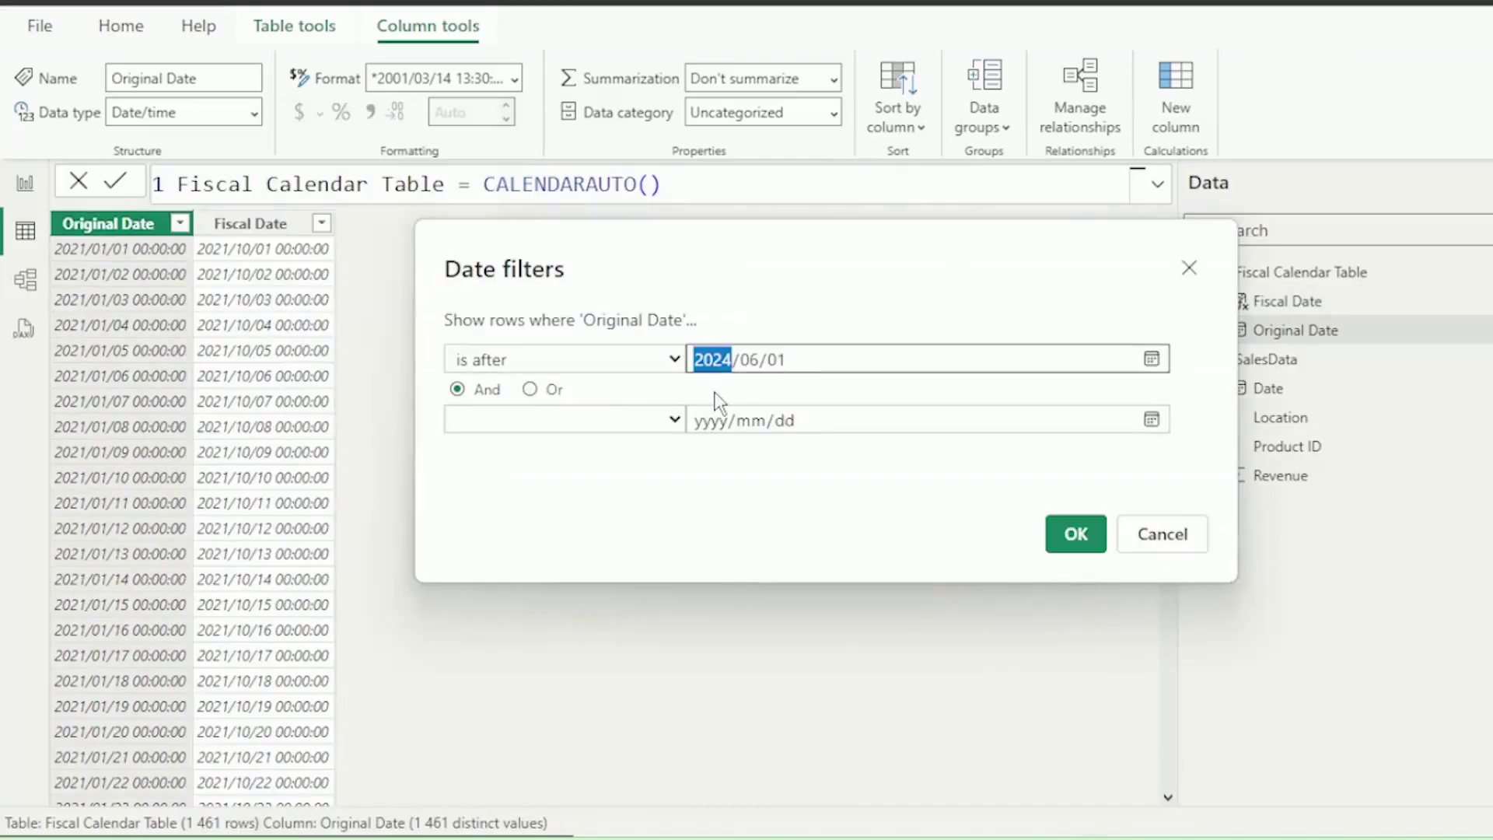
pyautogui.write('2023')
pyautogui.click(1076, 533)
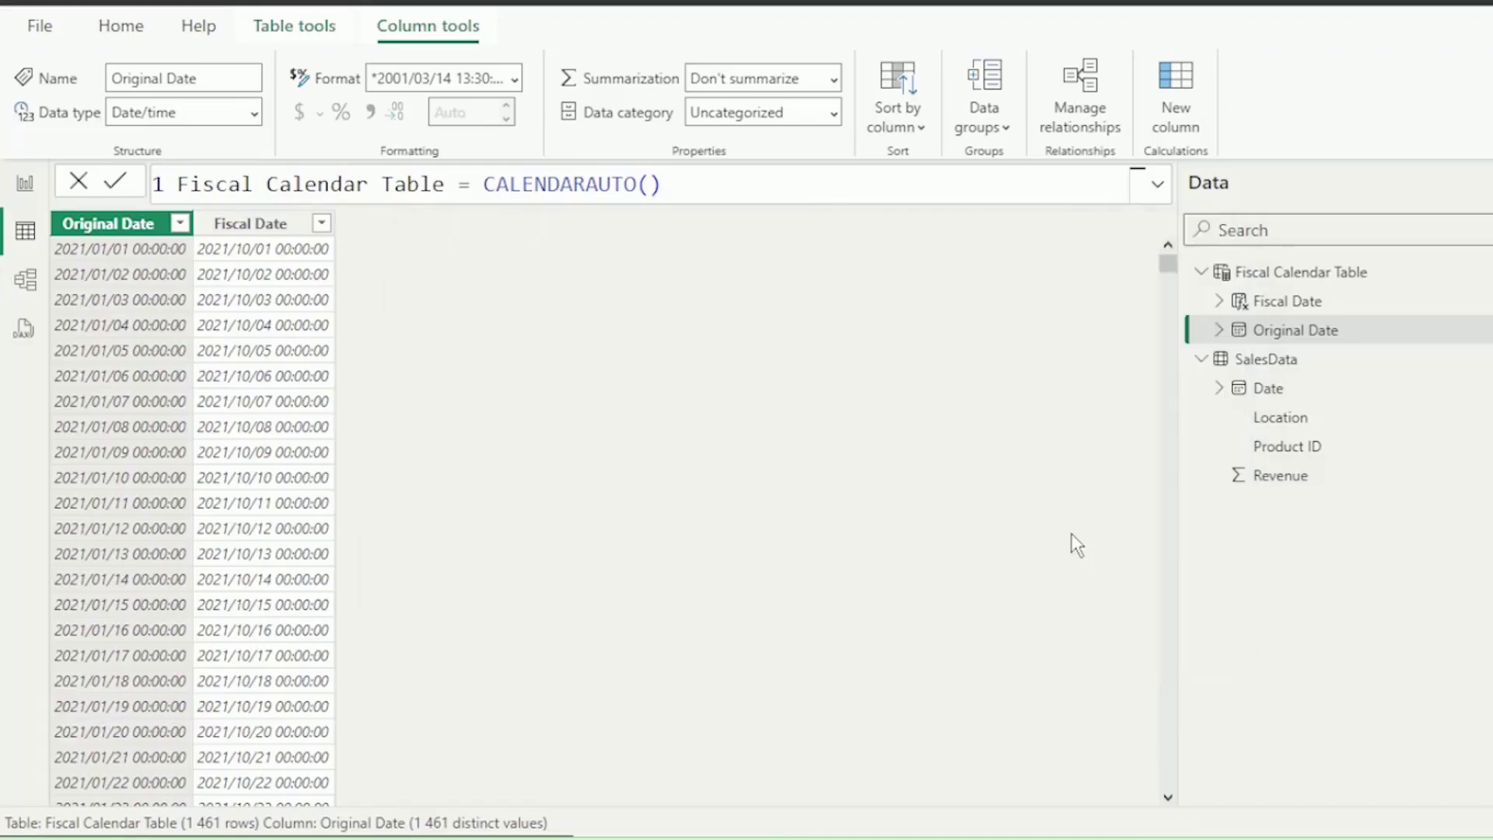
pyautogui.rightClick(140, 232)
pyautogui.click(200, 273)
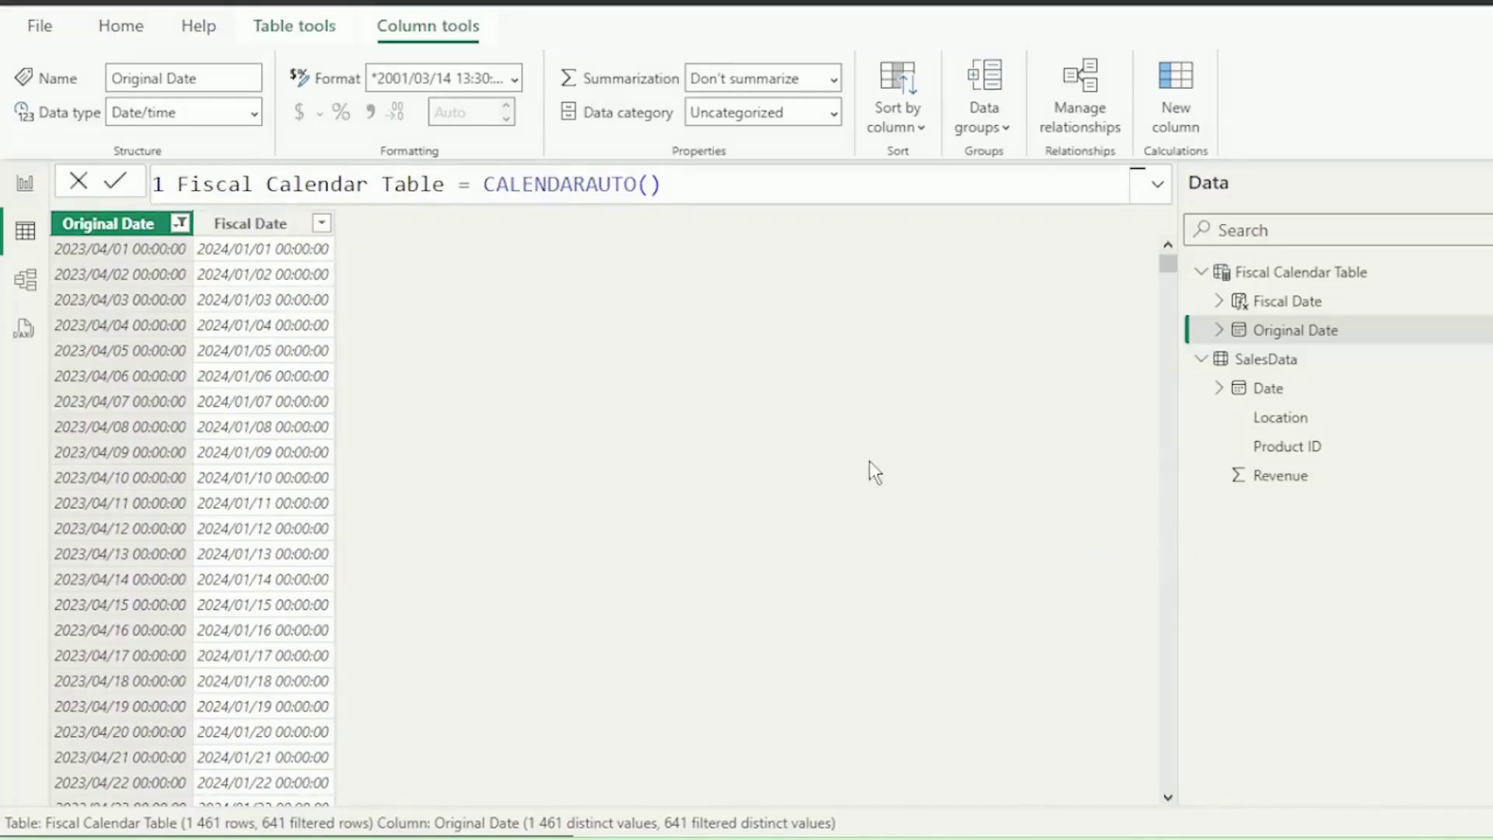
pyautogui.scroll(-6, 864, 459)
pyautogui.scroll(-20, 856, 448)
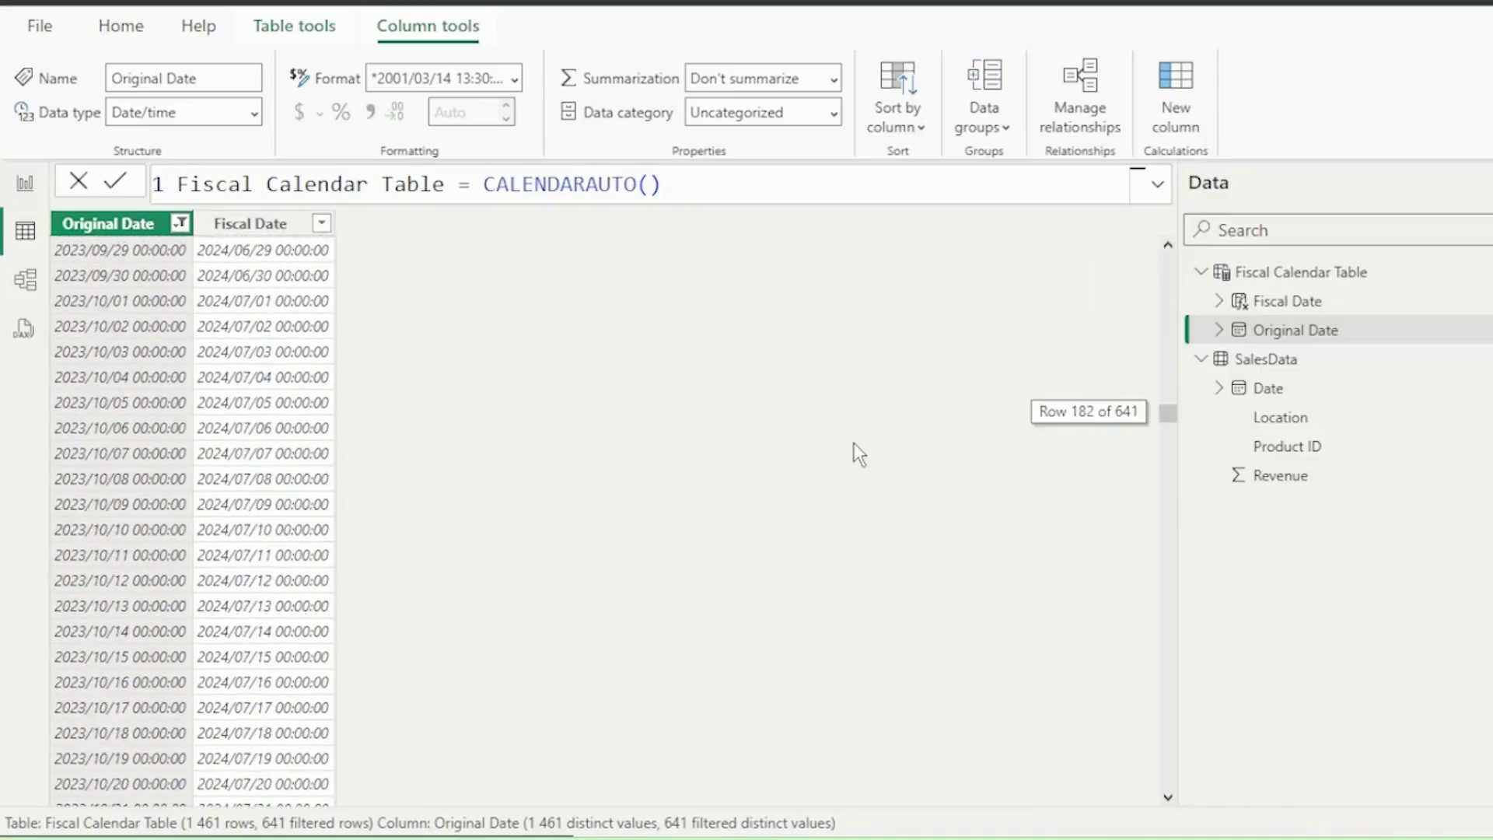
pyautogui.scroll(-20, 860, 453)
pyautogui.scroll(-4, 860, 454)
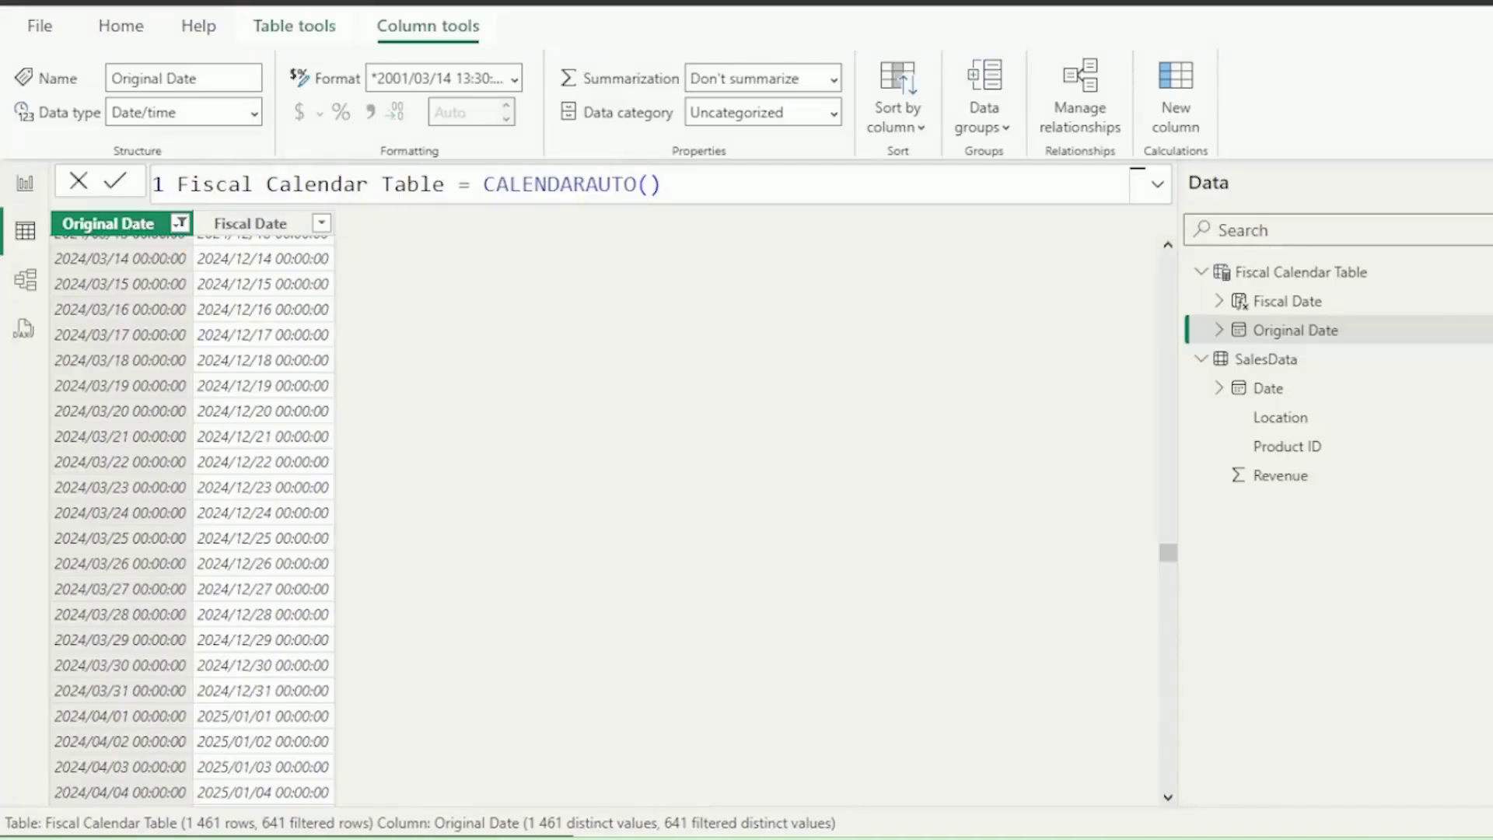
# Add Fiscal Year = YEAR([Fiscal Date]) and check it becomes 2025 from Original Date 2024/04/01.
pyautogui.click(1180, 97)
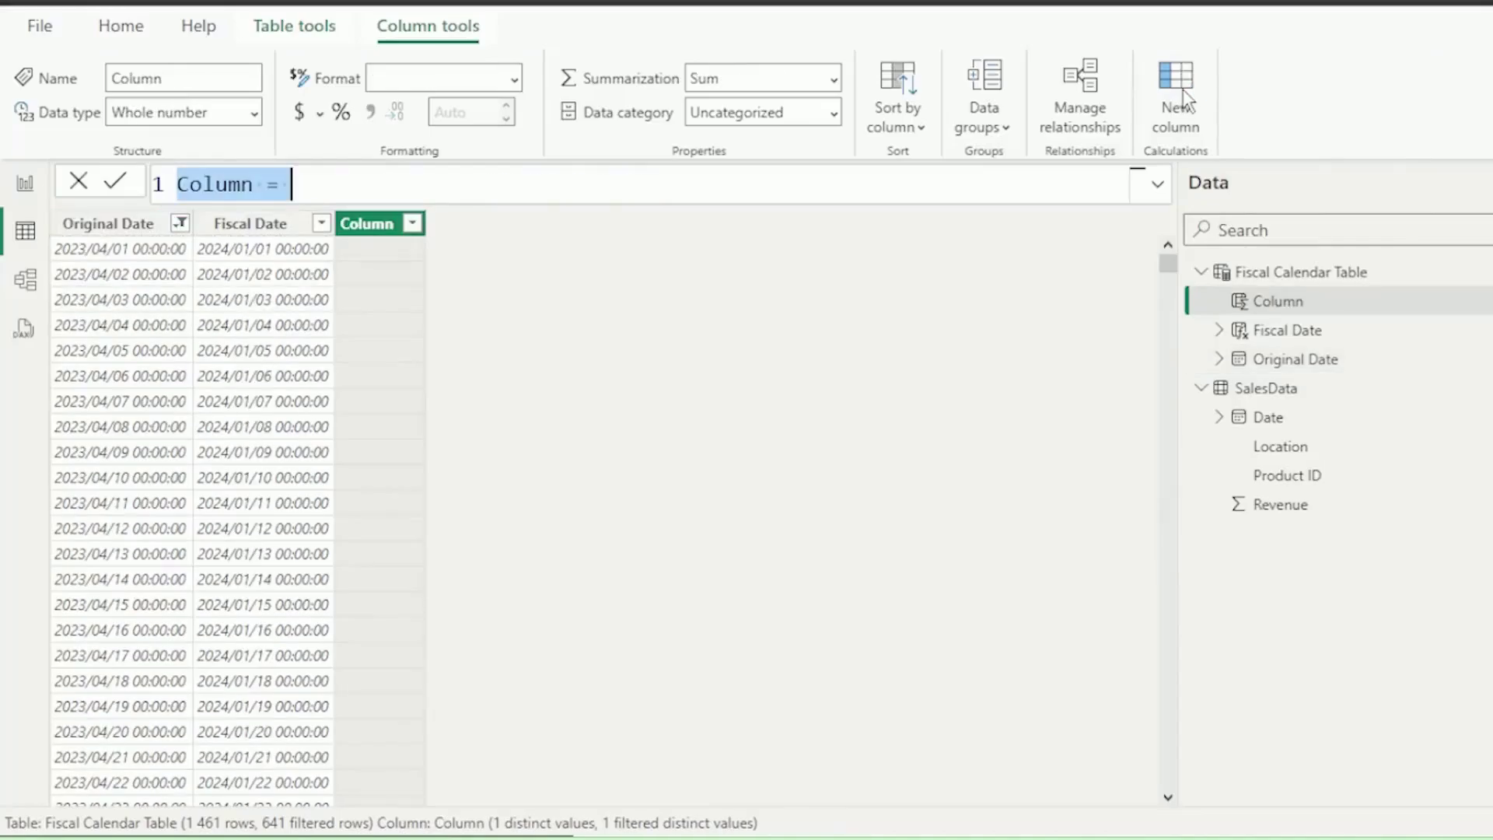
pyautogui.hotkey('ctrl', 'a')
pyautogui.press('BackSpace')
pyautogui.write('Fiscal')
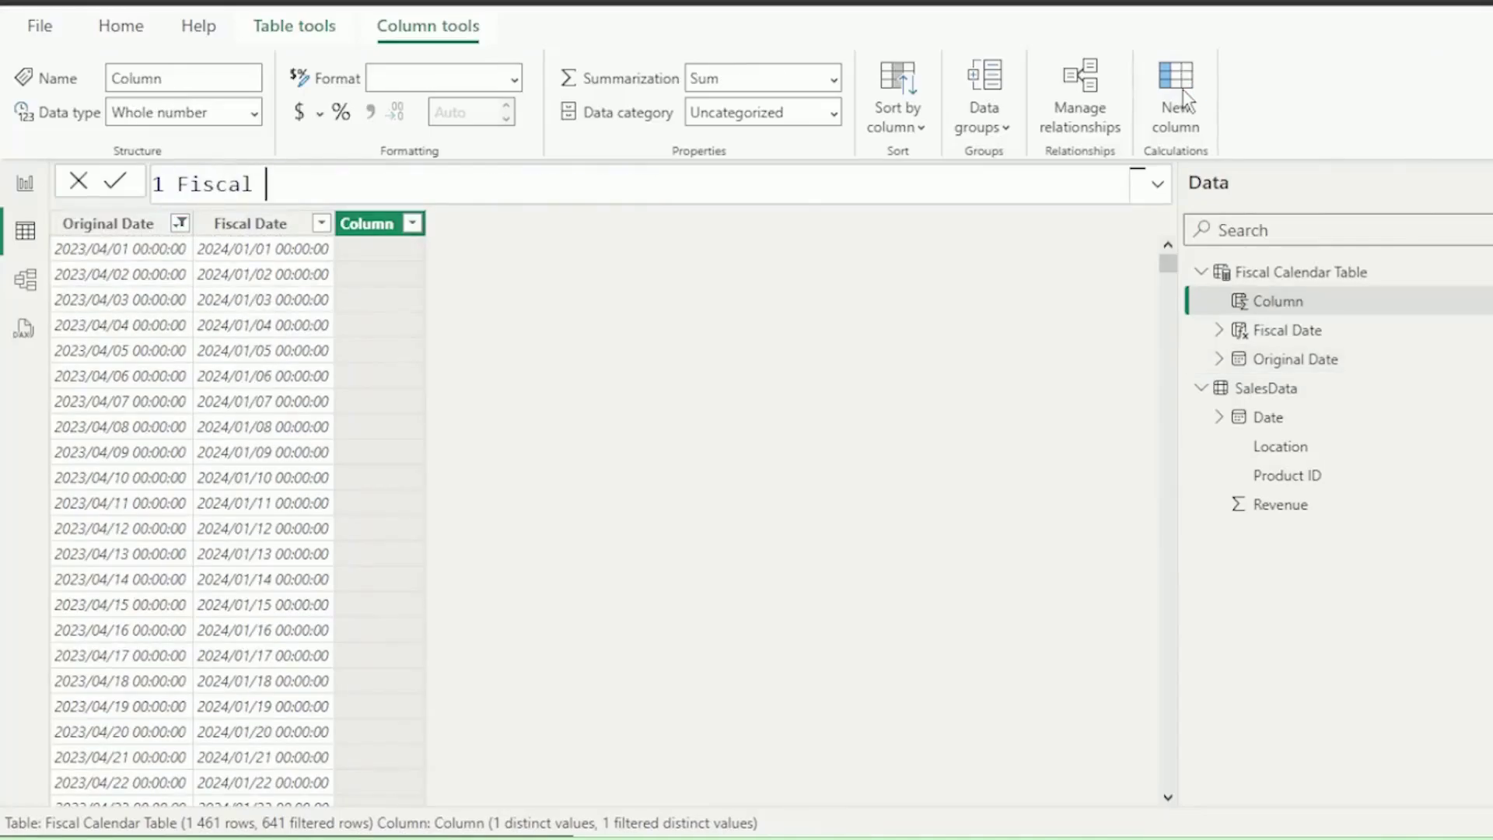
pyautogui.write(' Year = YEAR')
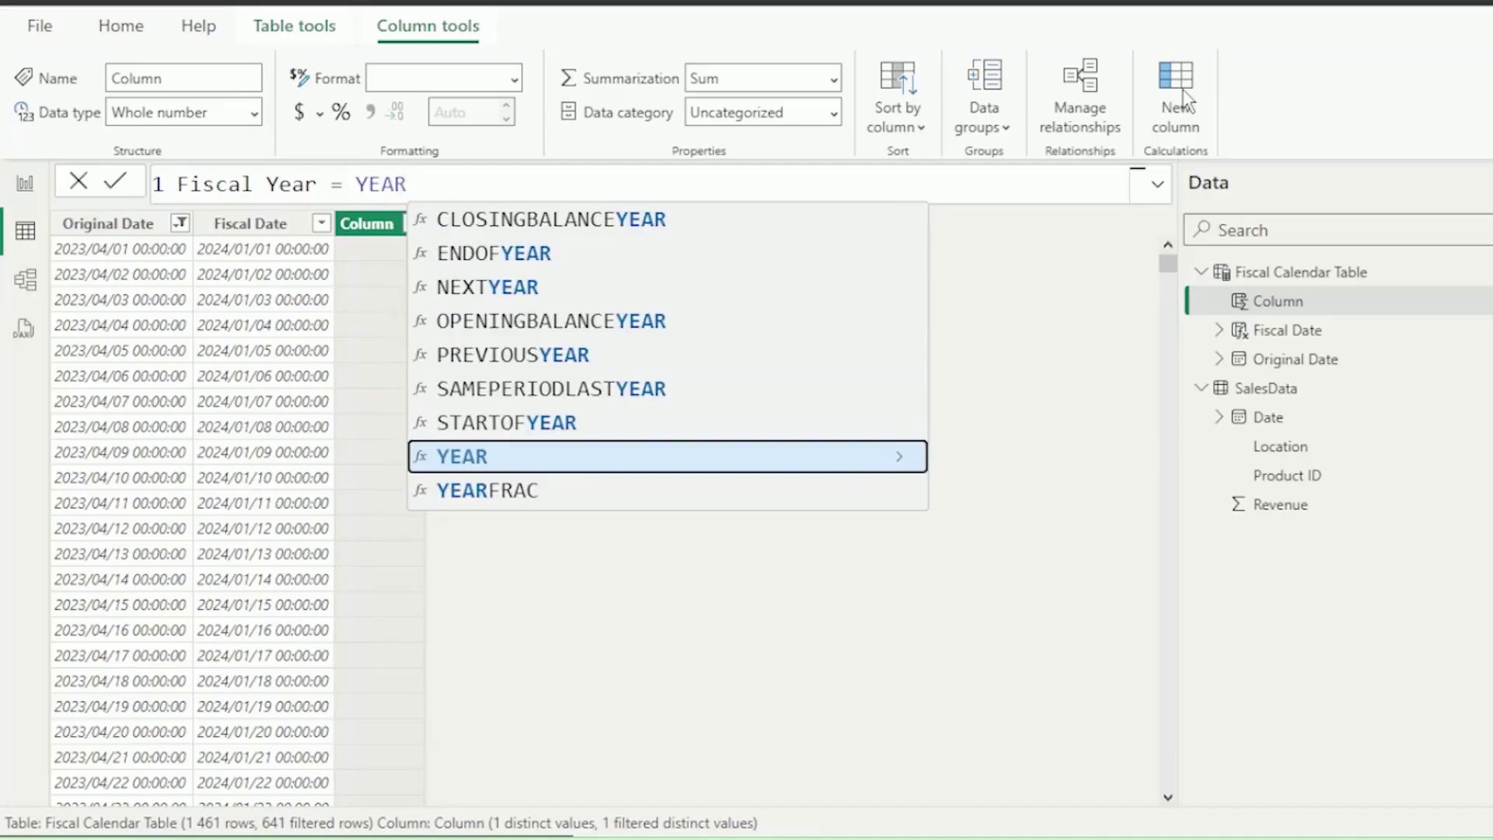
pyautogui.write('([')
pyautogui.press('capslock')
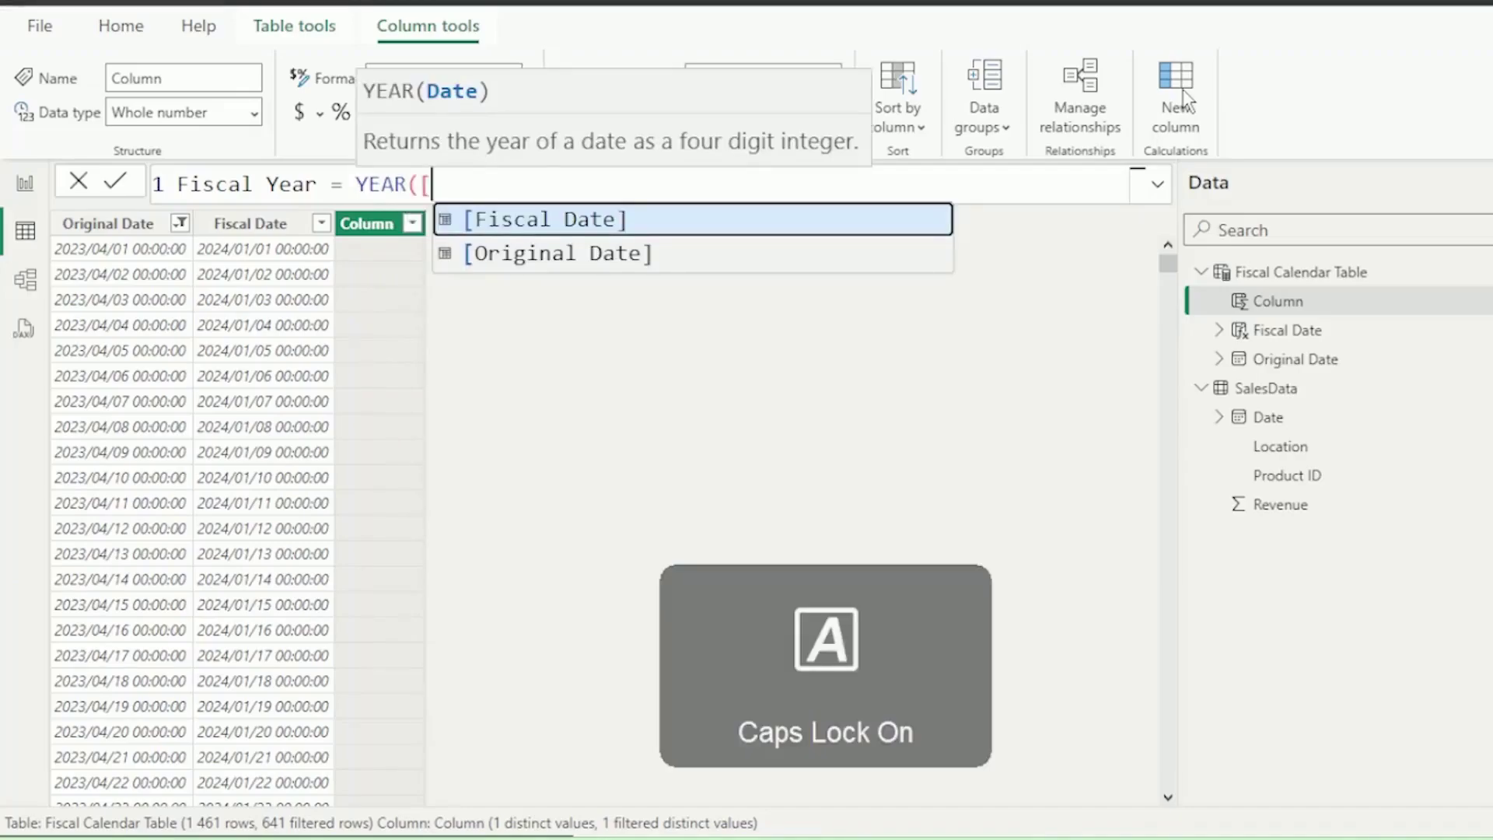
pyautogui.press('Down')
pyautogui.press('Up')
pyautogui.press('Tab')
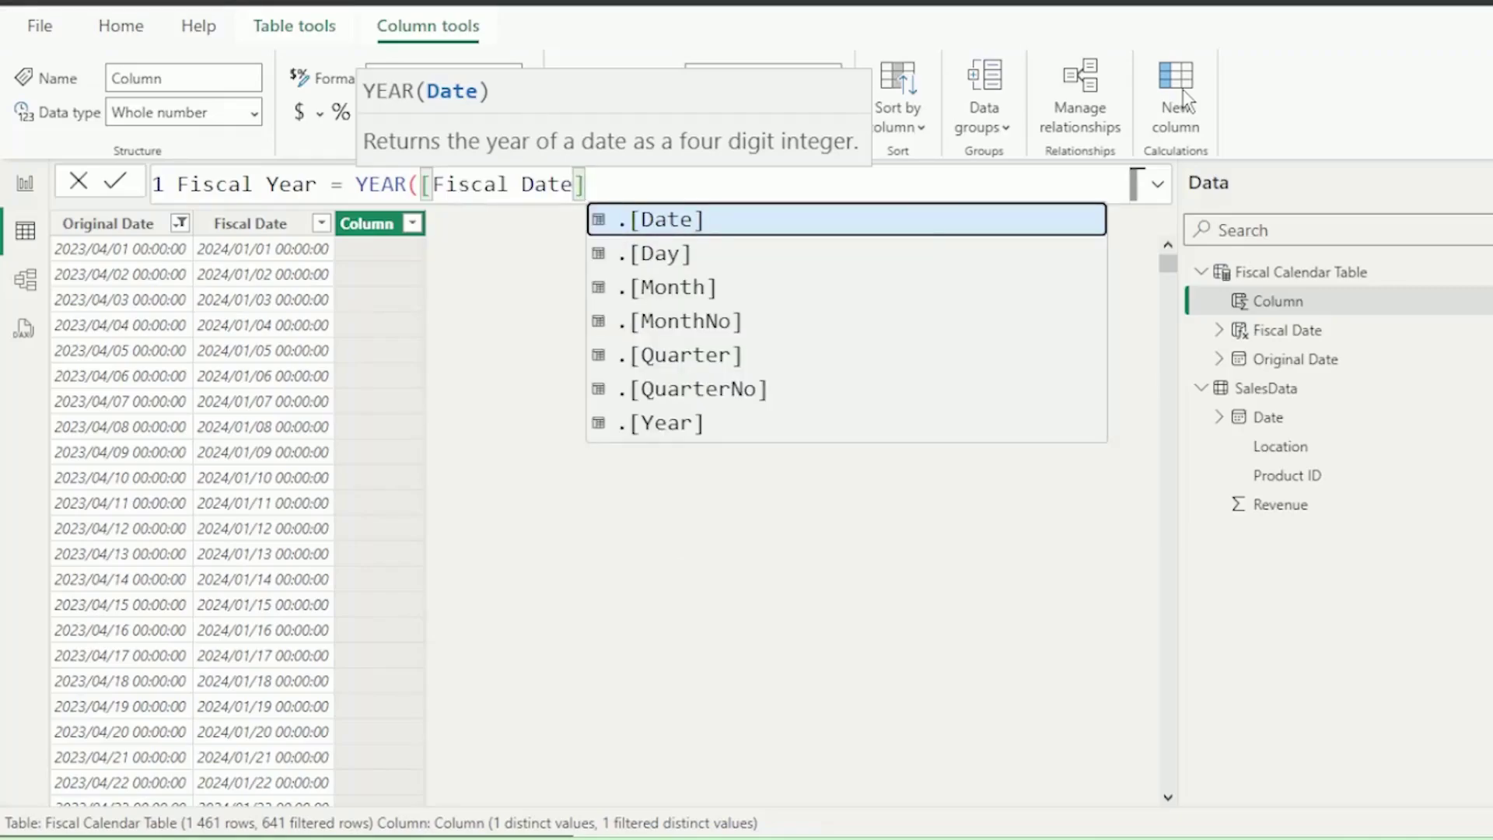
pyautogui.write(')')
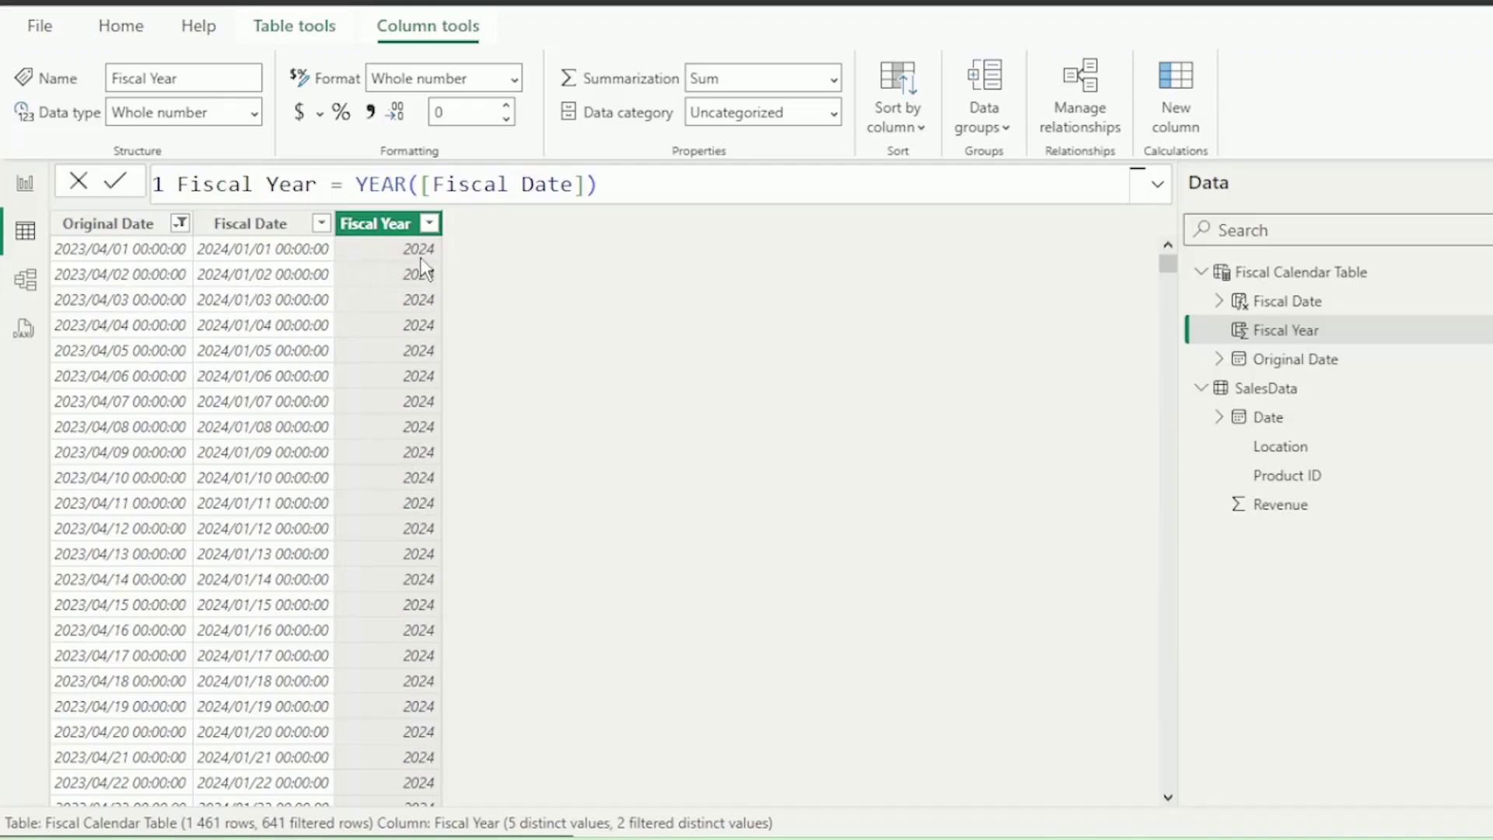
pyautogui.scroll(-7, 651, 333)
pyautogui.scroll(-20, 641, 323)
pyautogui.scroll(-20, 637, 337)
pyautogui.scroll(-9, 642, 358)
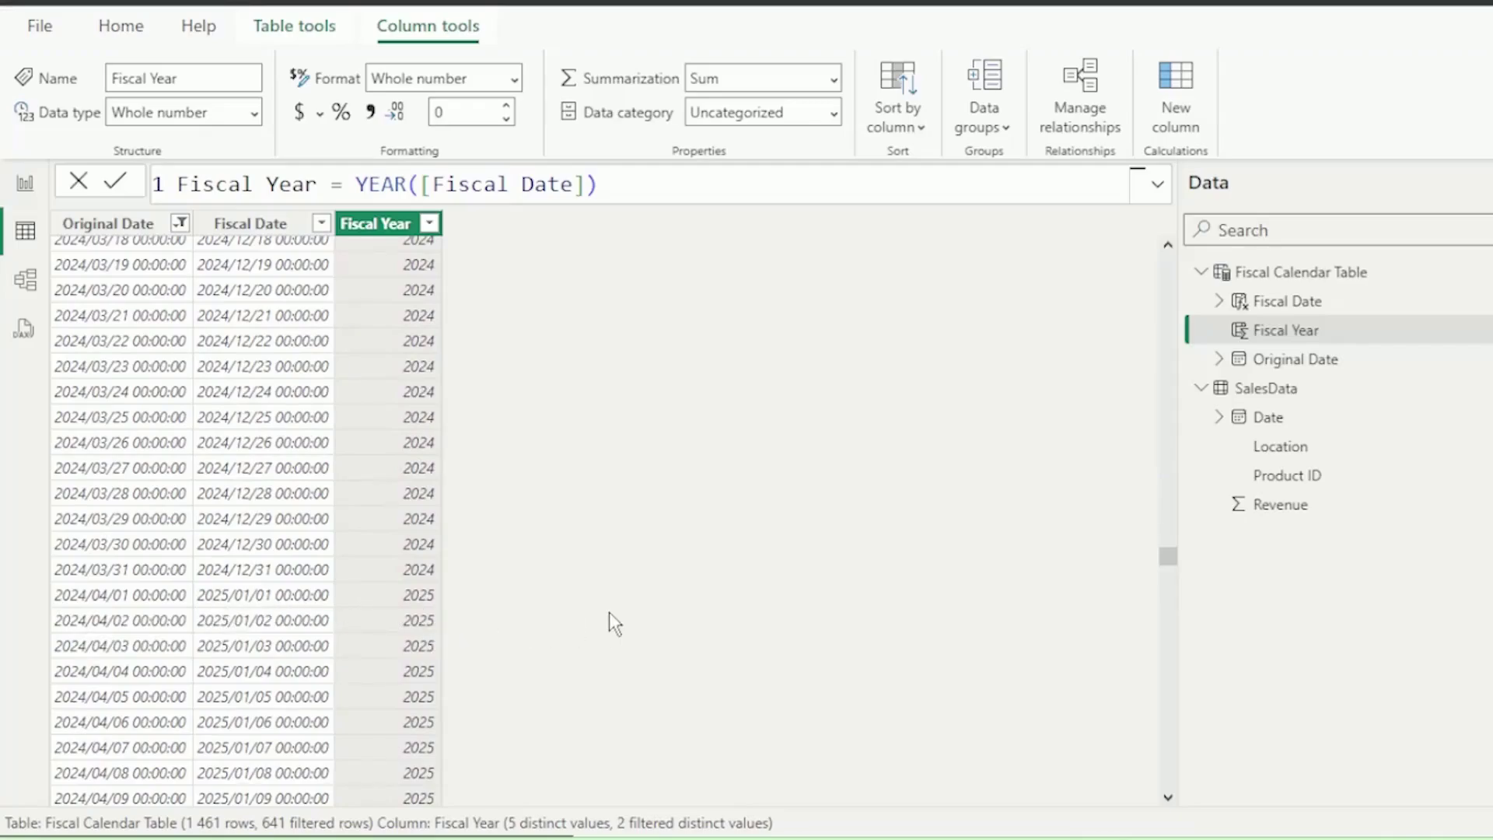
# Add a Fiscal Quarter column with QUARTER([Fiscal Date]).
pyautogui.click(1175, 98)
pyautogui.write('F')
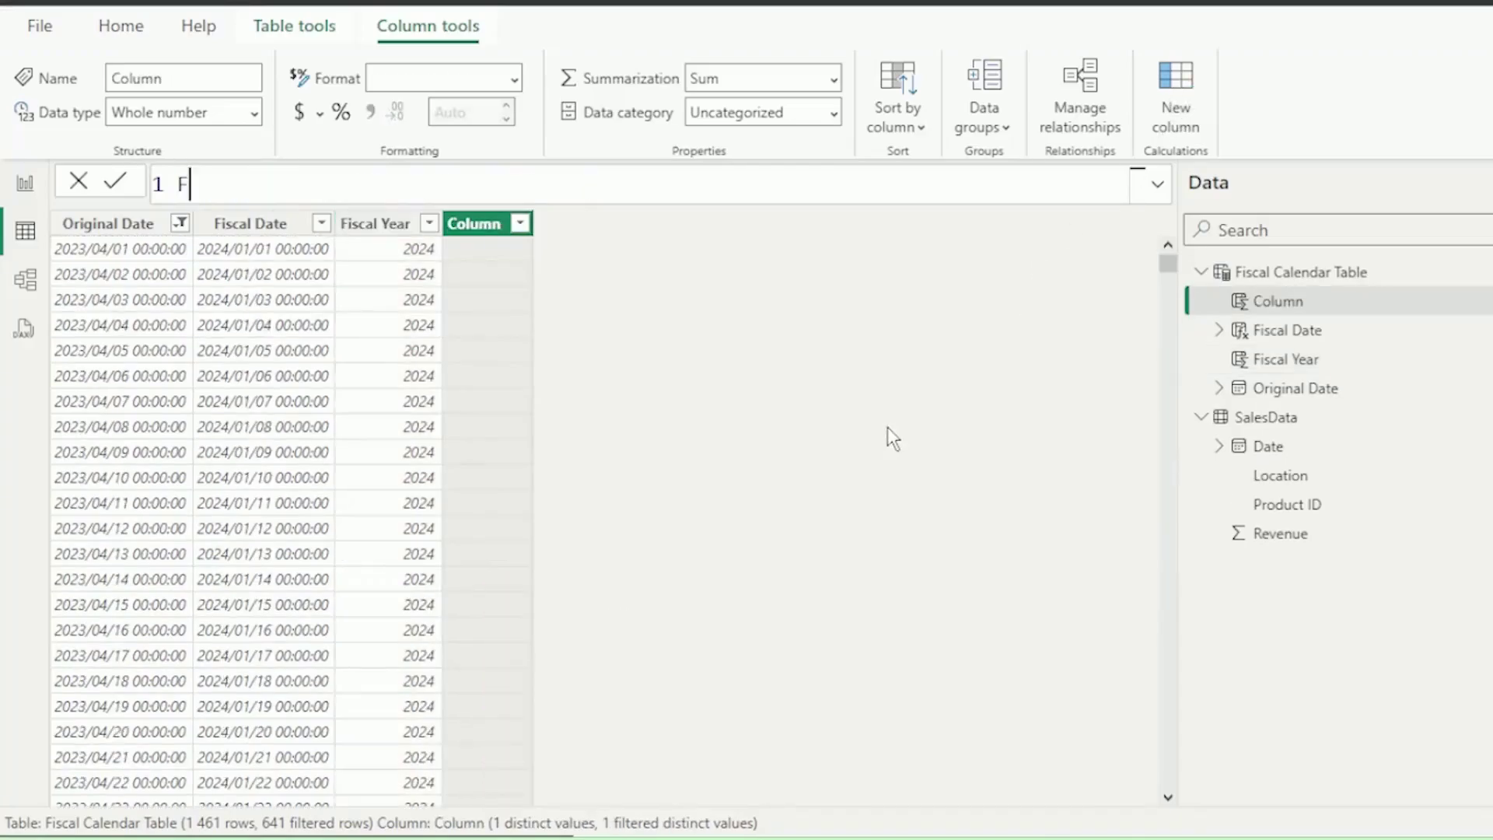
pyautogui.write('iscal Quarter = ')
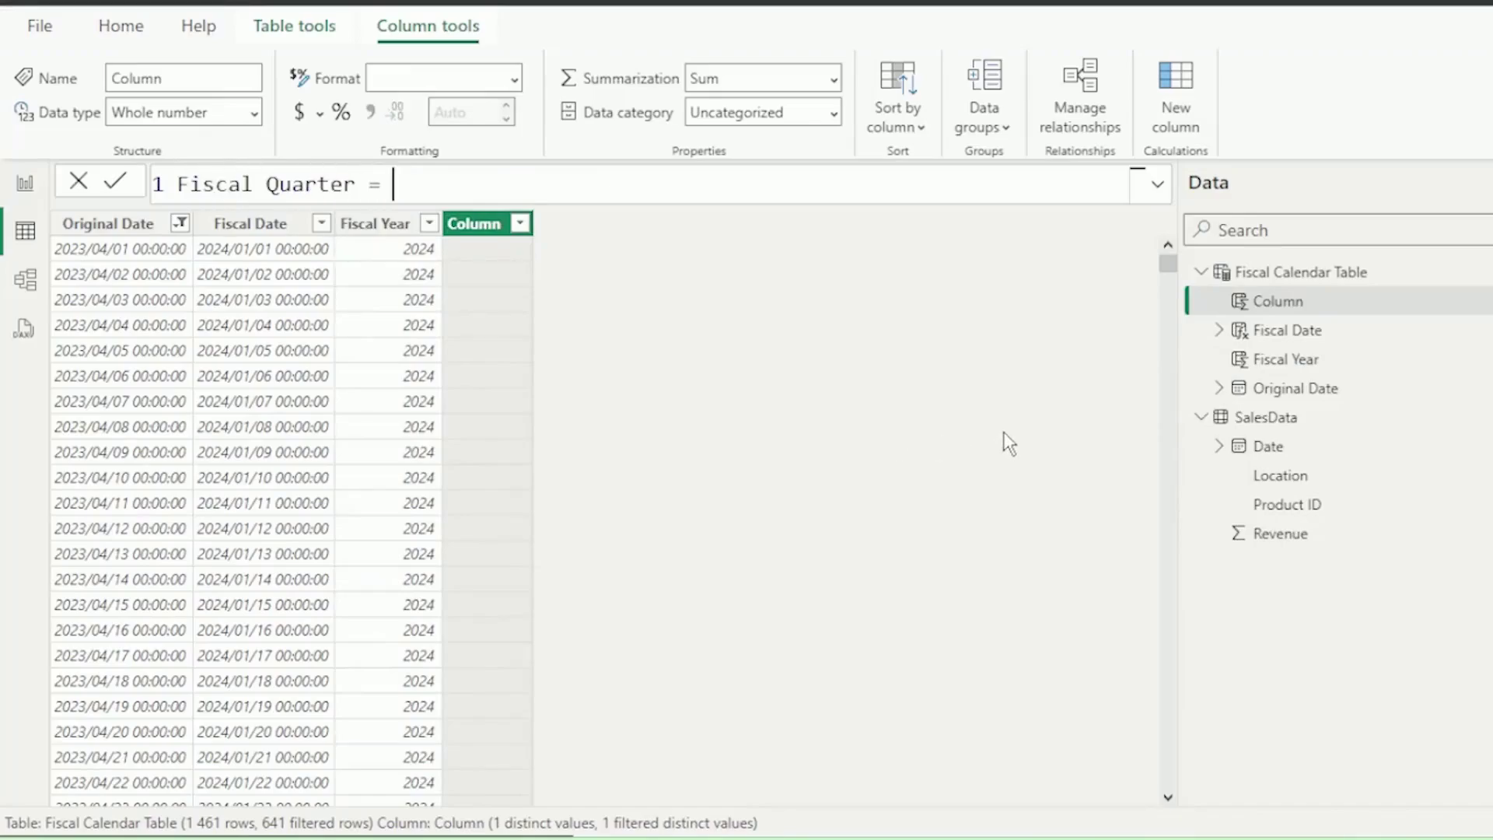
pyautogui.write('Q')
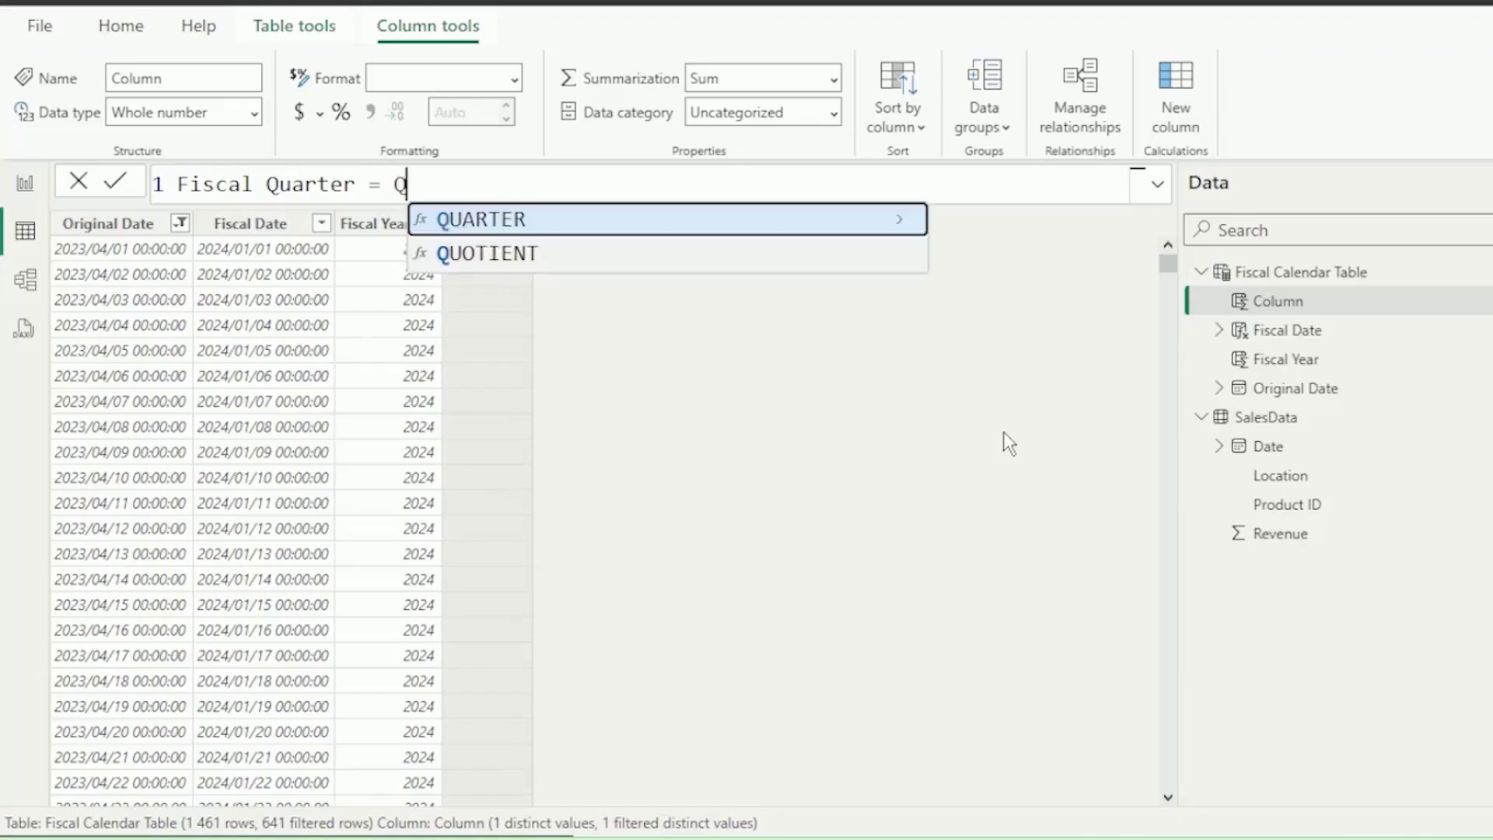
pyautogui.press('Tab')
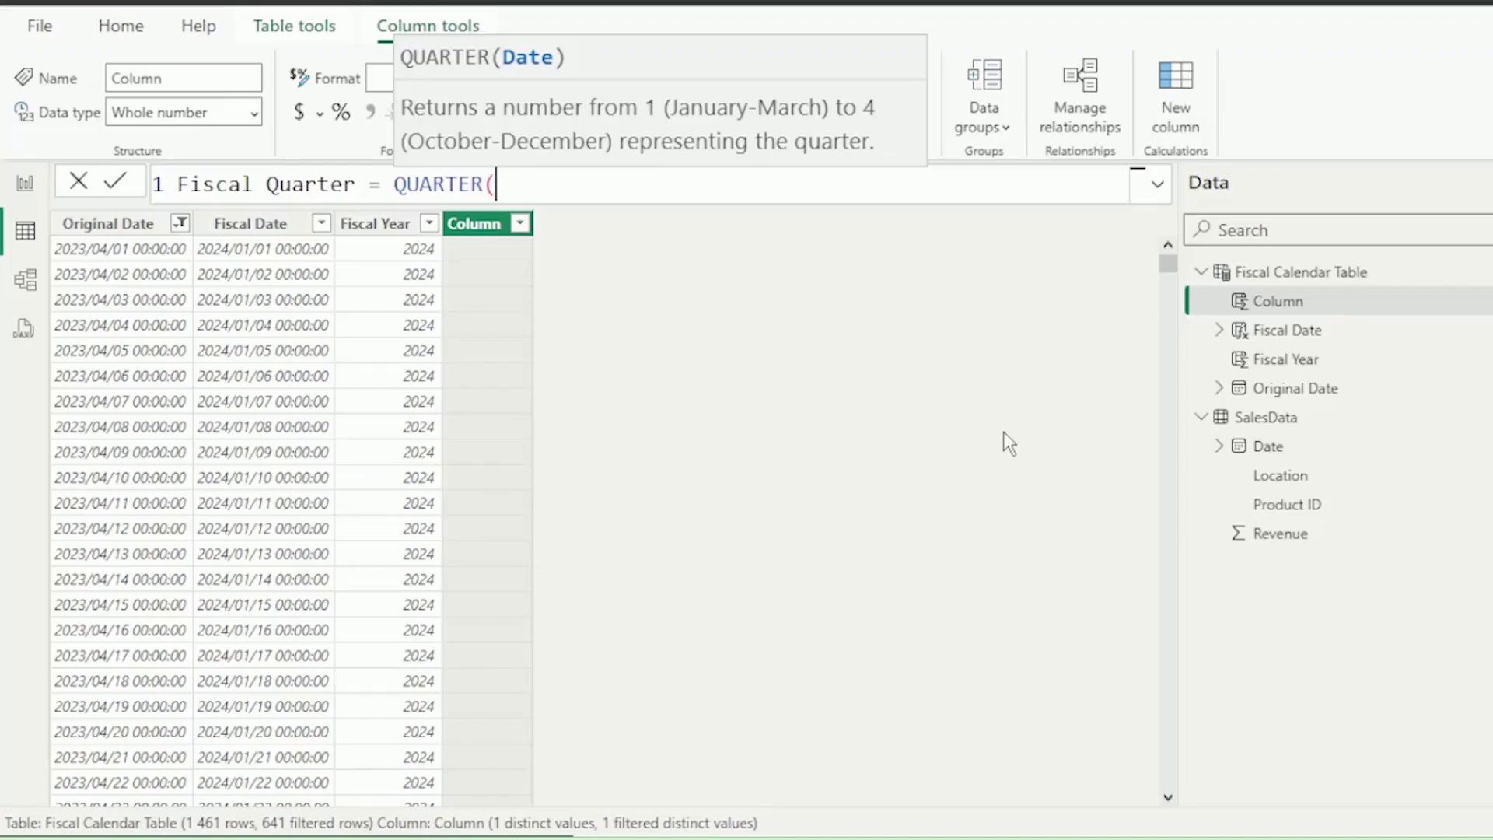
pyautogui.write('[')
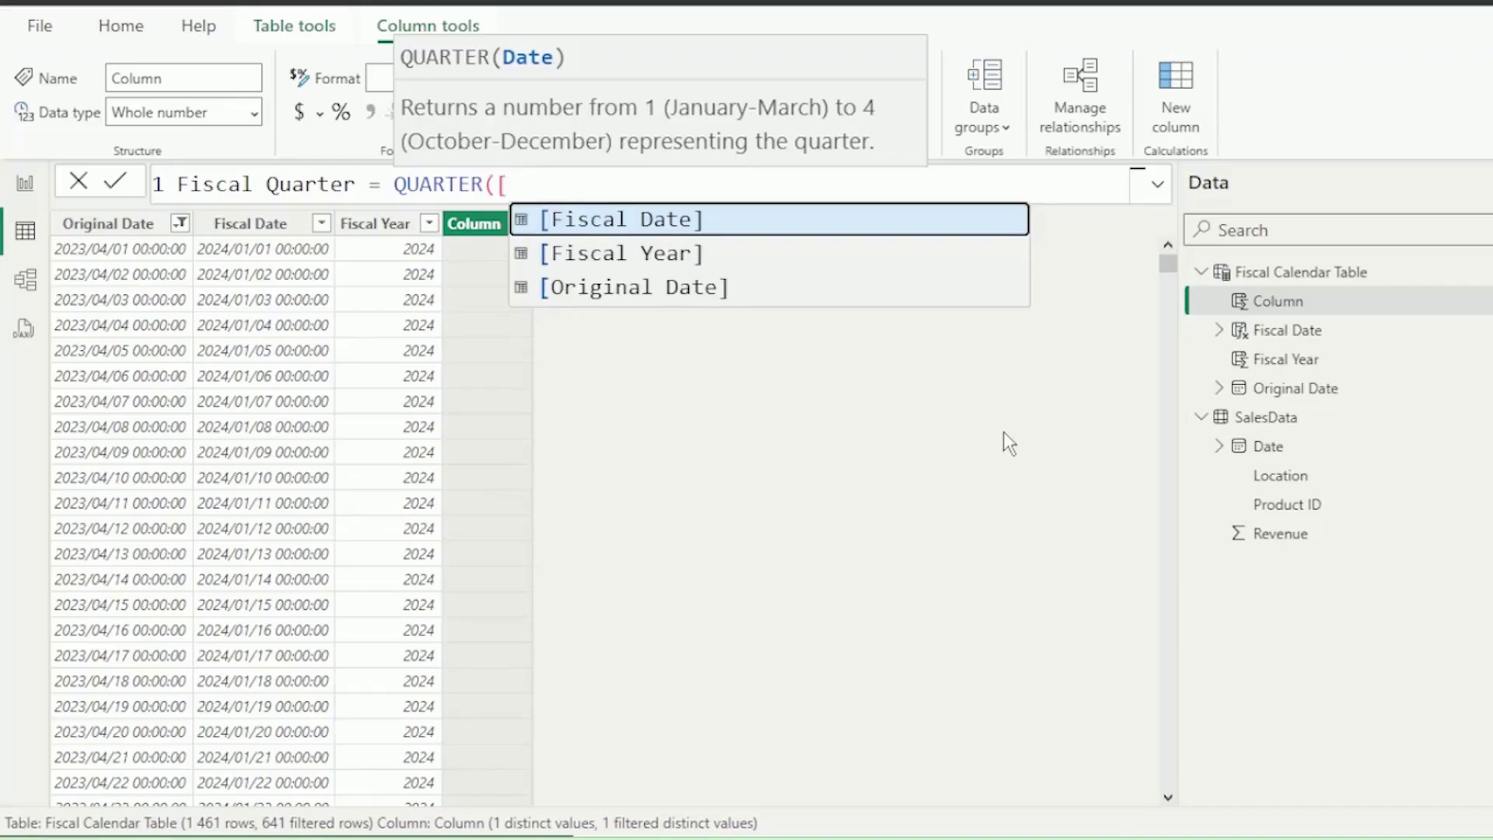
pyautogui.press('Tab')
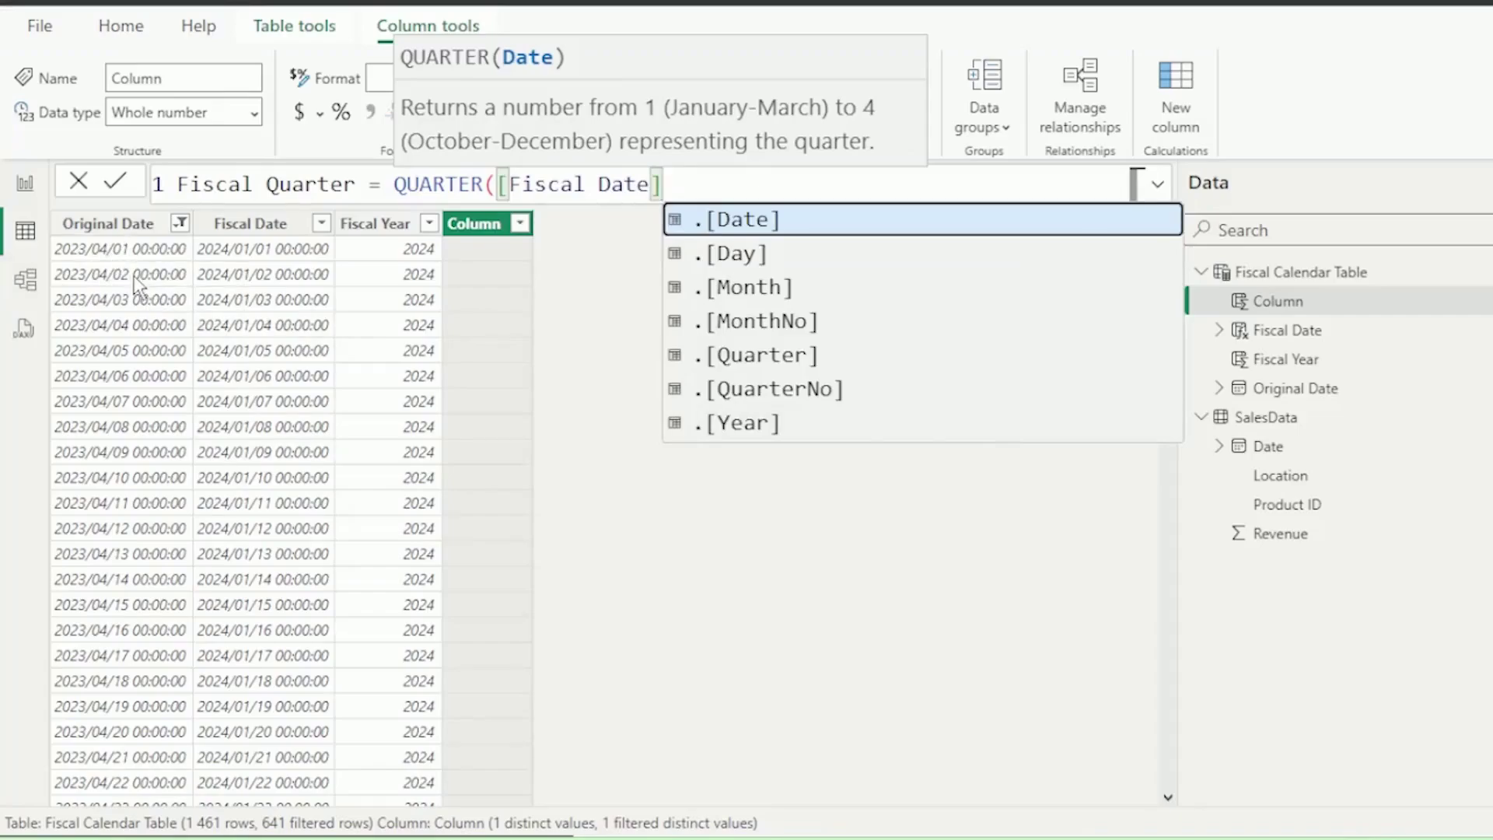
pyautogui.write(')')
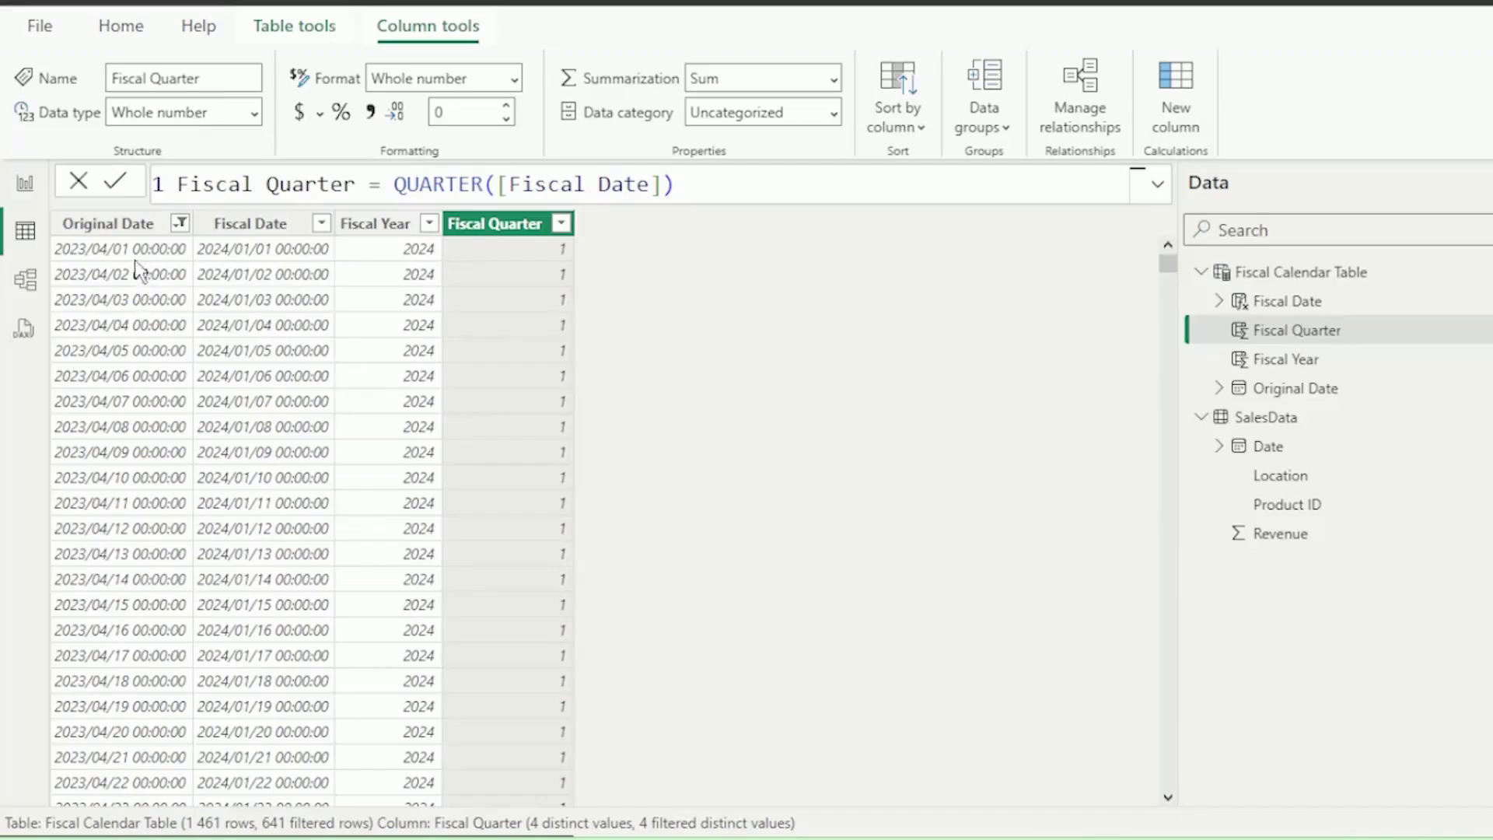
# Filter Fiscal Quarter to 3 to verify the results, leaving 184 rows.
pyautogui.click(561, 223)
pyautogui.click(641, 473)
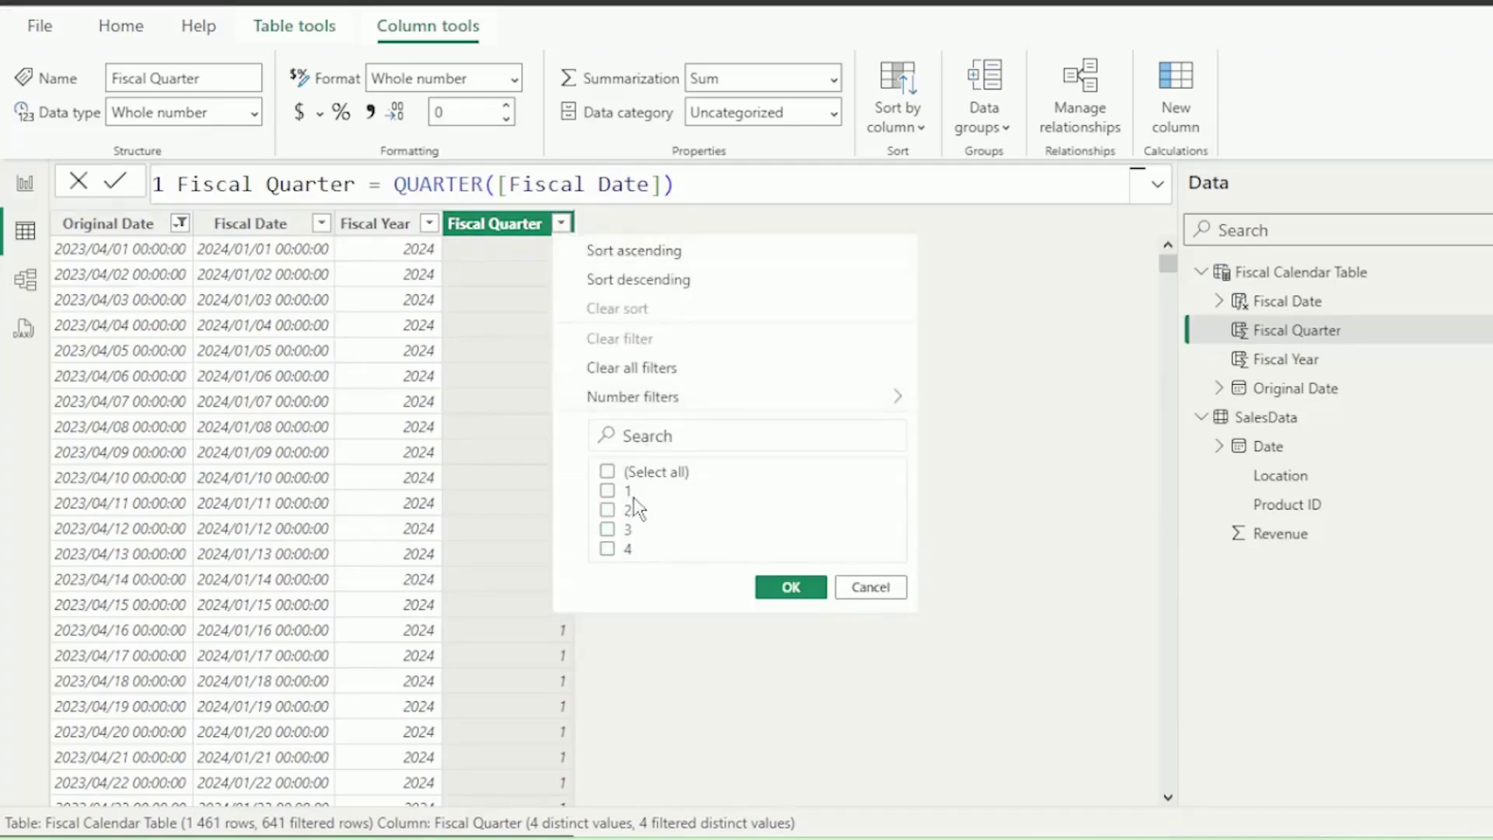
pyautogui.click(608, 529)
pyautogui.click(791, 587)
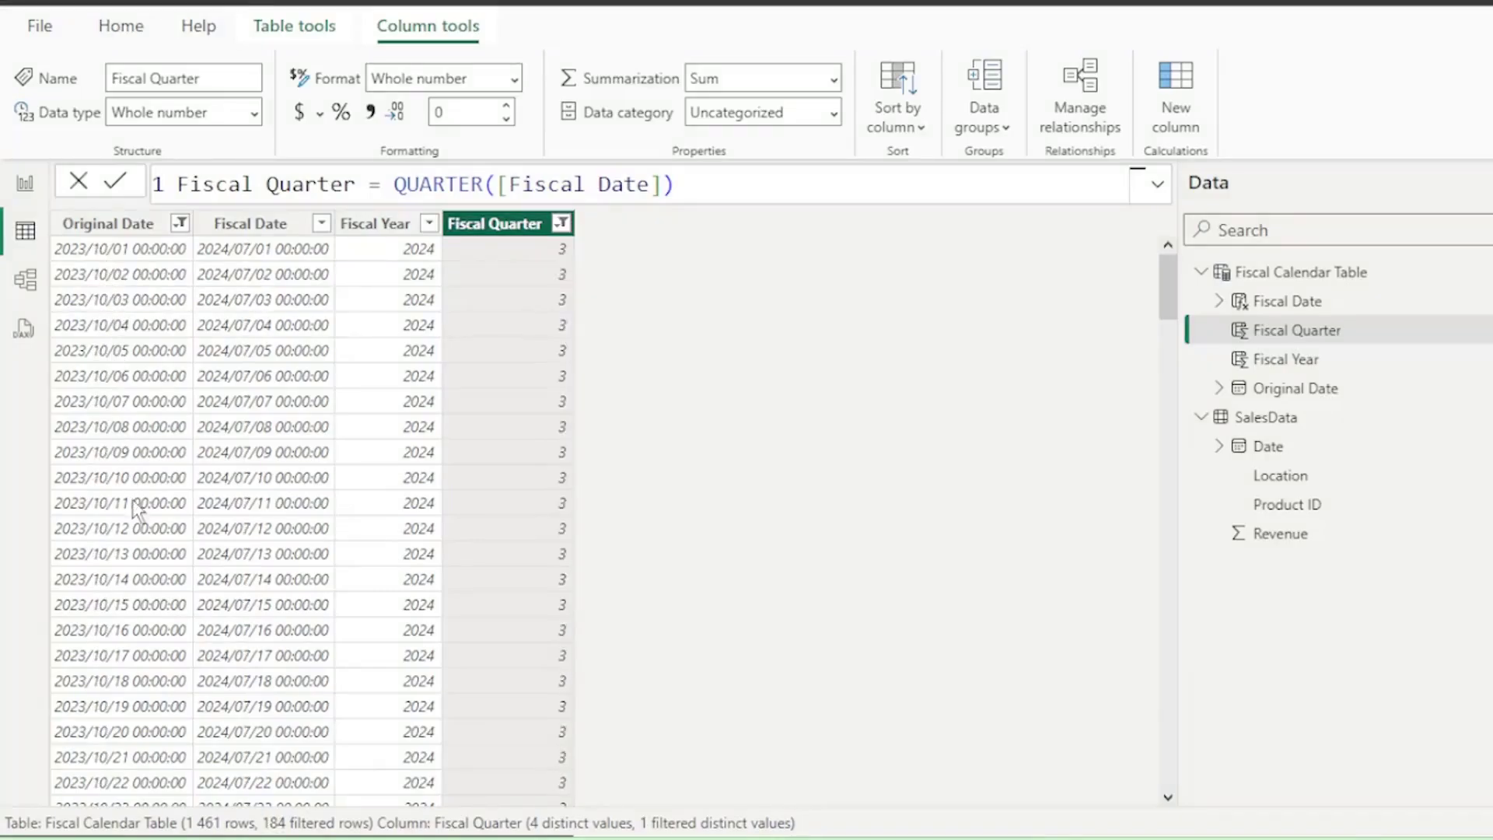
pyautogui.scroll(-9, 169, 628)
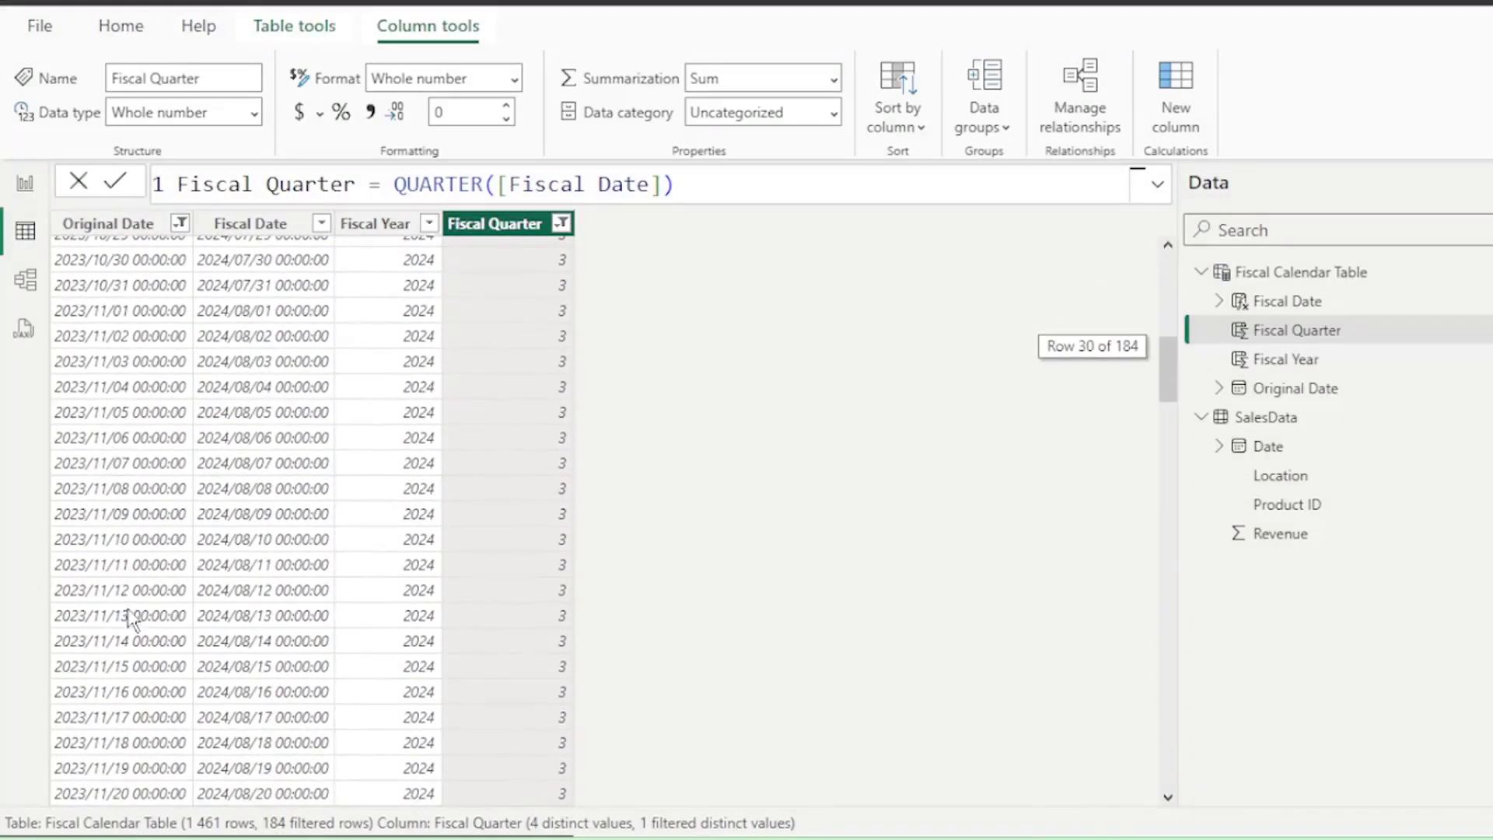
pyautogui.scroll(-10, 129, 627)
pyautogui.scroll(-8, 129, 626)
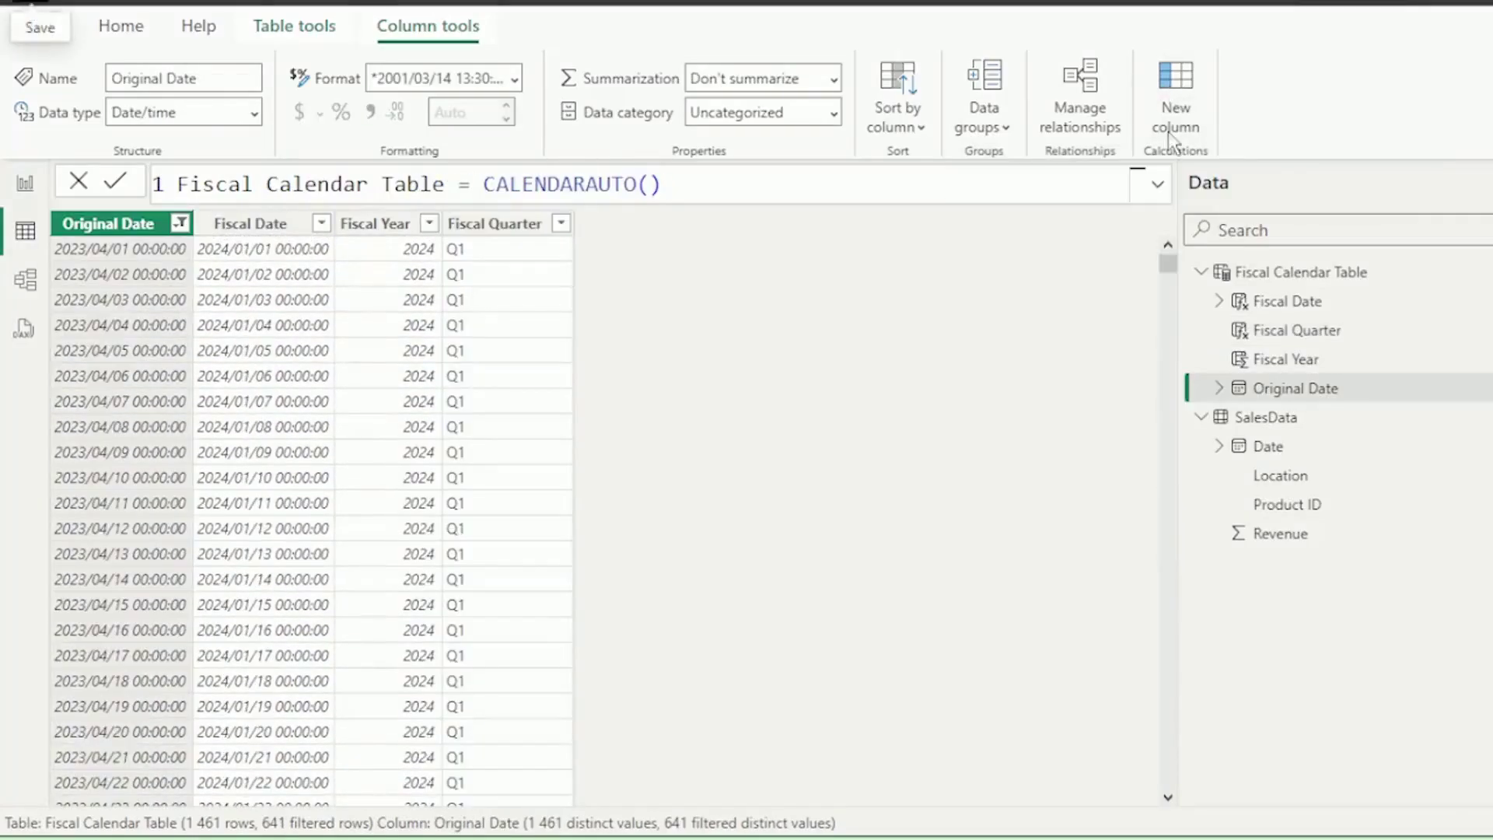
# Add a Fiscal Month Number column with MONTH([Fiscal Date]).
pyautogui.click(1169, 138)
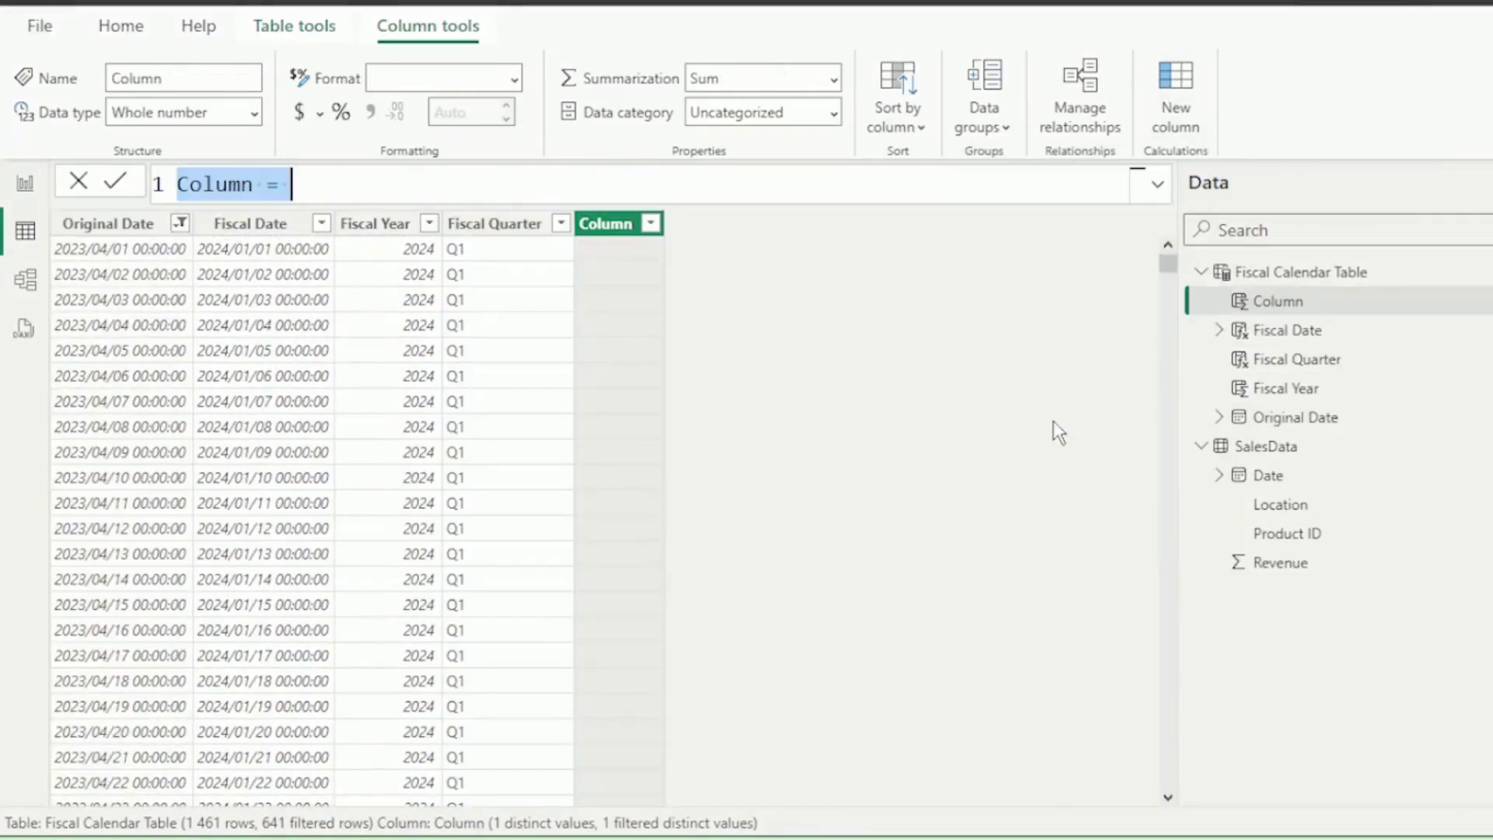
pyautogui.write('Fiscal Month Number =')
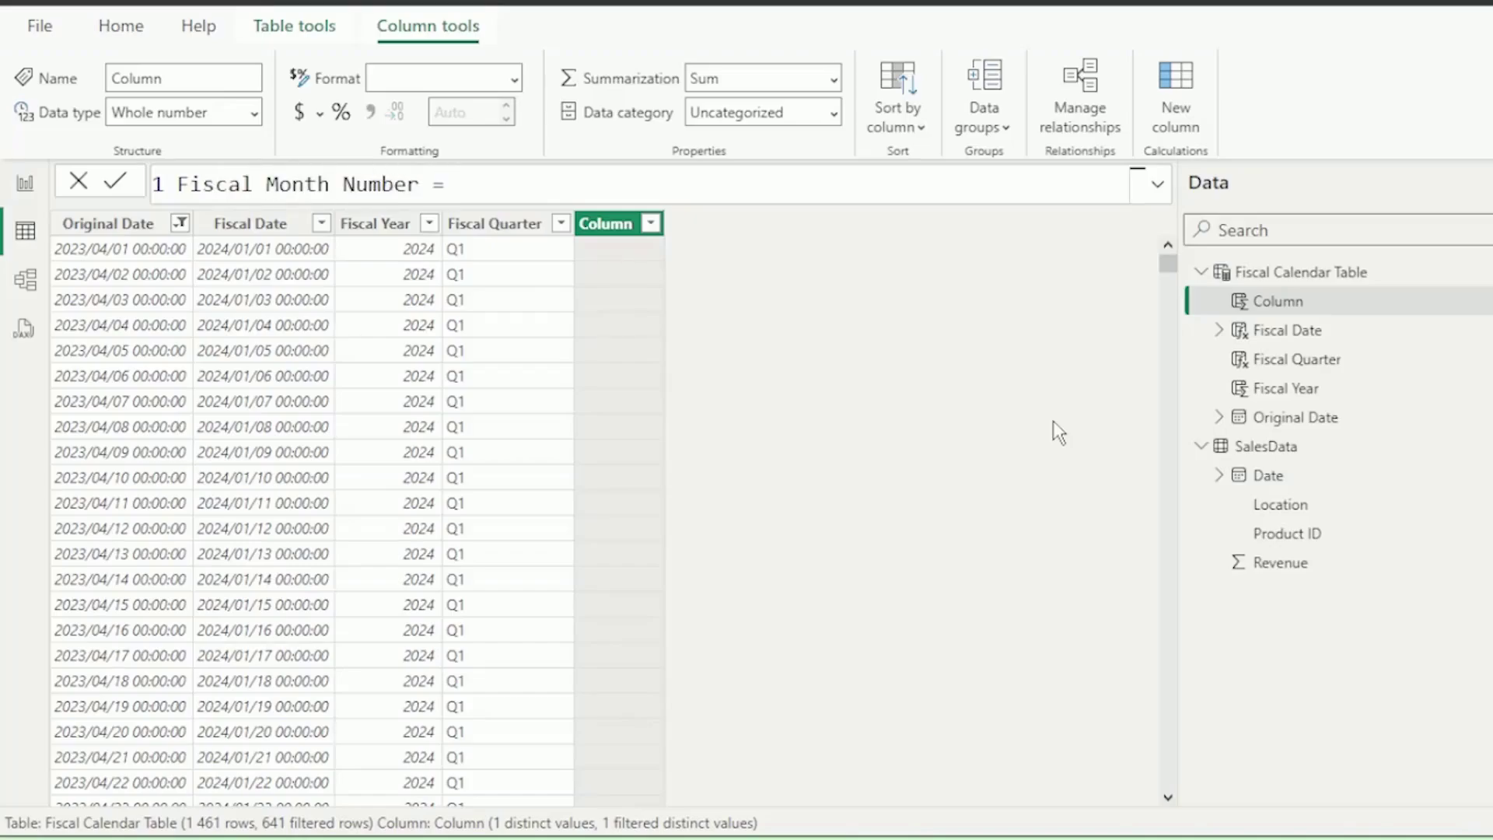
pyautogui.write(' Mon')
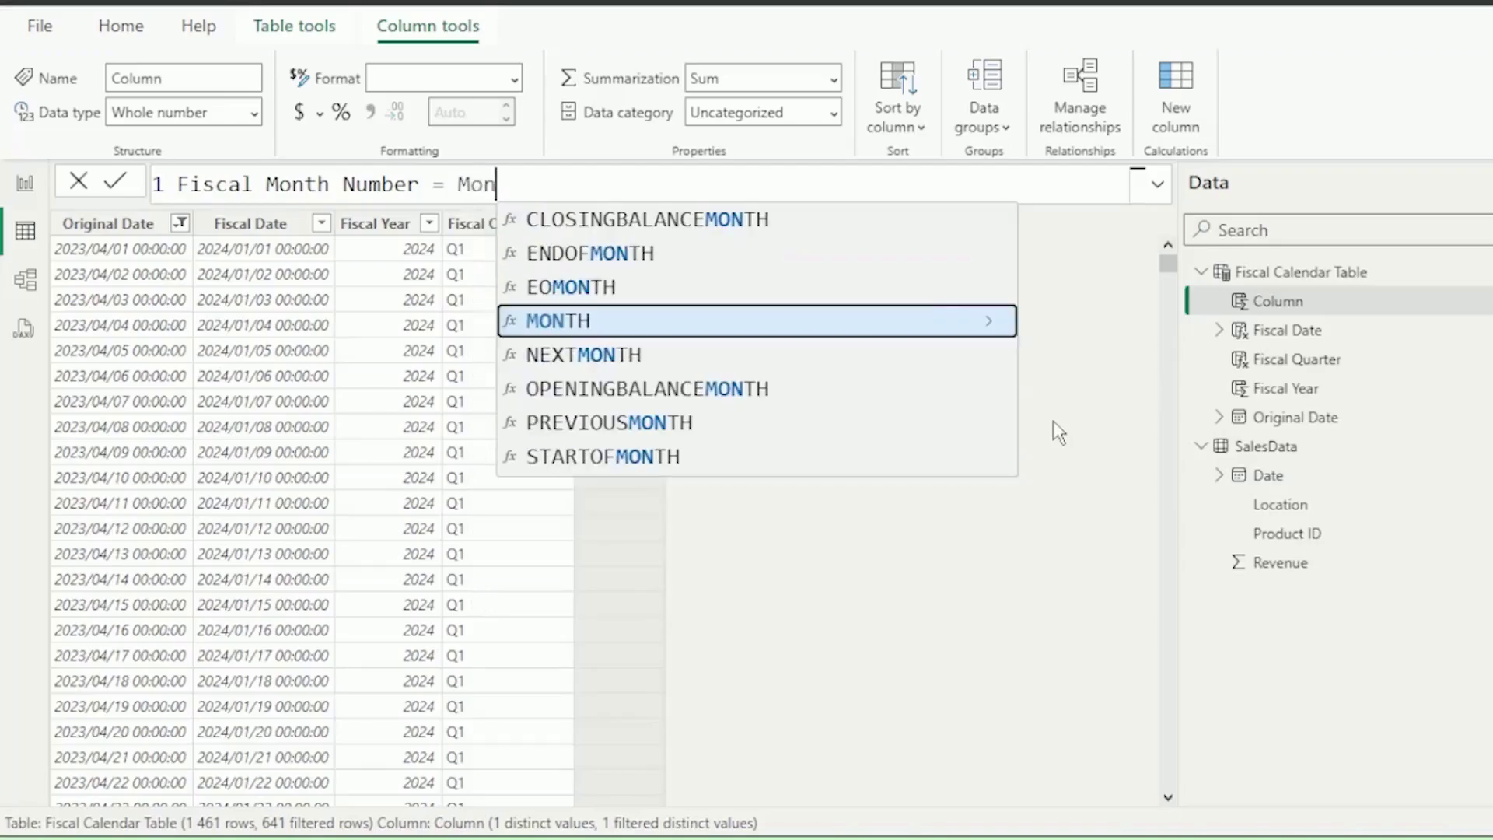
pyautogui.press('Tab')
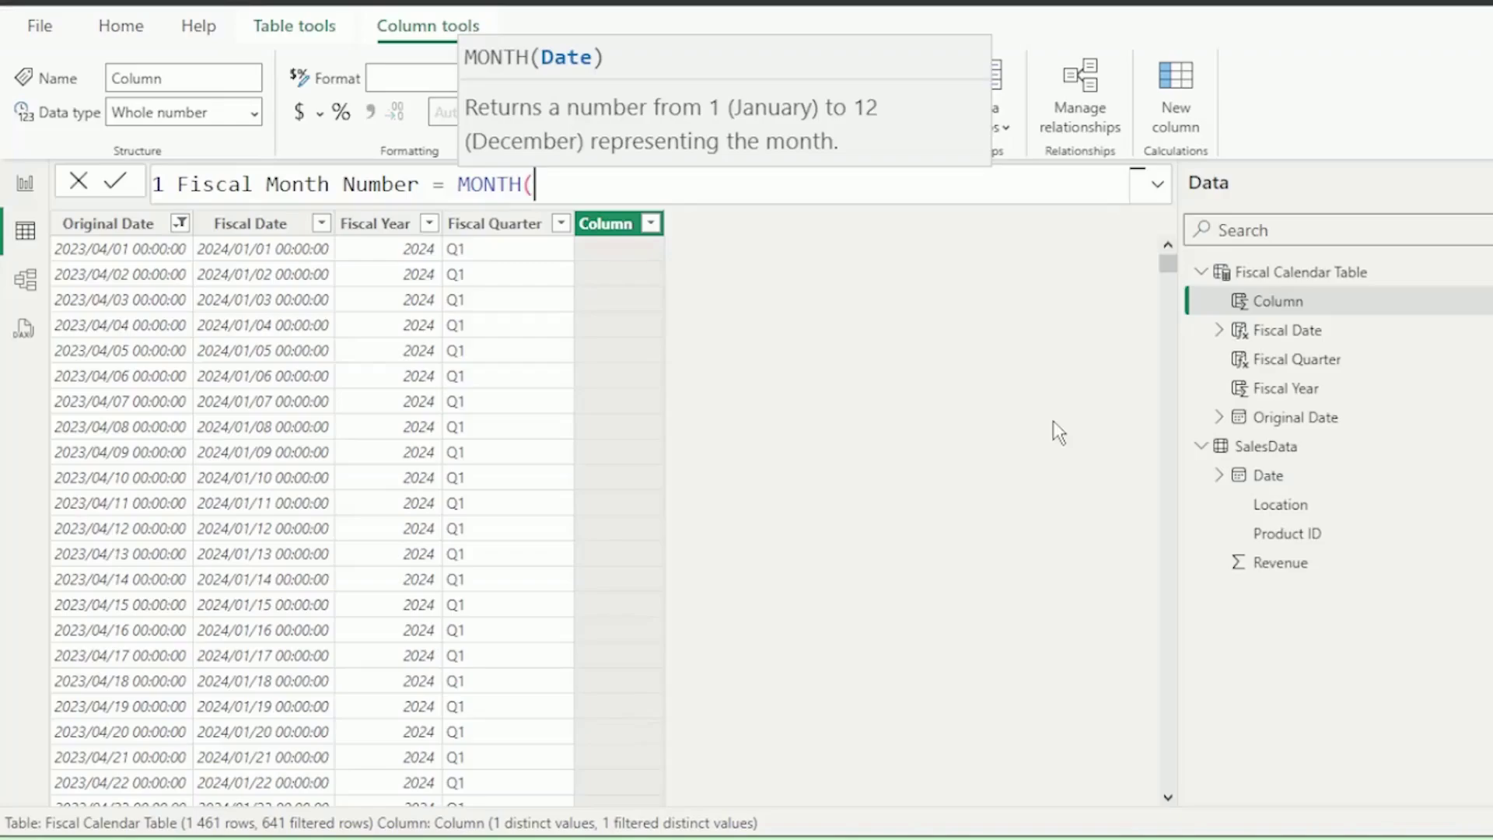
pyautogui.write('[f')
pyautogui.press('Tab')
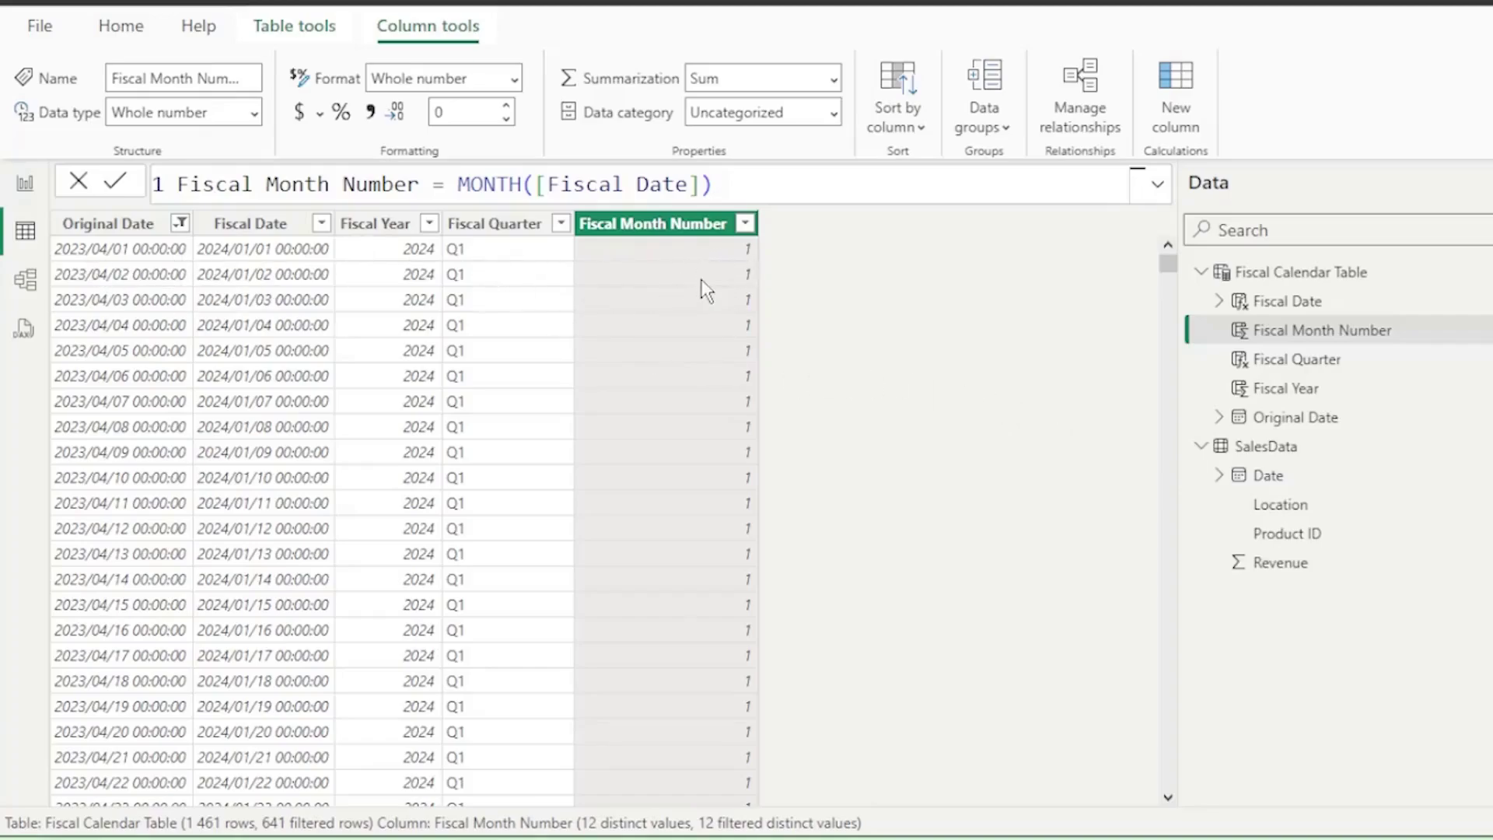
# Filter Fiscal Month Number to show only fiscal month 5.
pyautogui.click(745, 223)
pyautogui.click(809, 472)
pyautogui.click(801, 568)
pyautogui.click(985, 745)
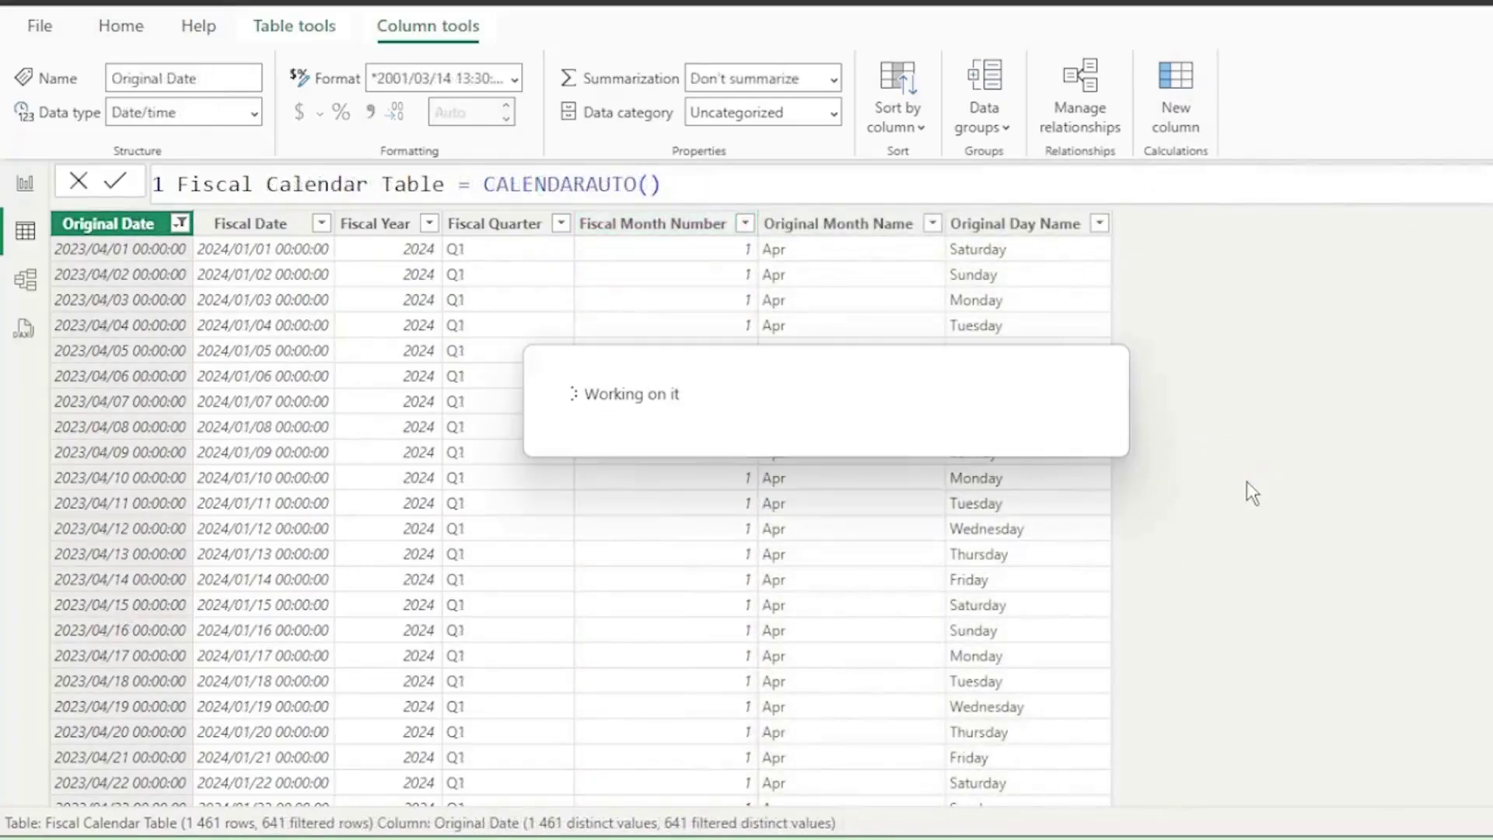
# Create Fiscal Week Number = WEEKNUM([Fiscal Date],1), numbering weeks 1 through 53.
pyautogui.write('Fiscal Week Number =')
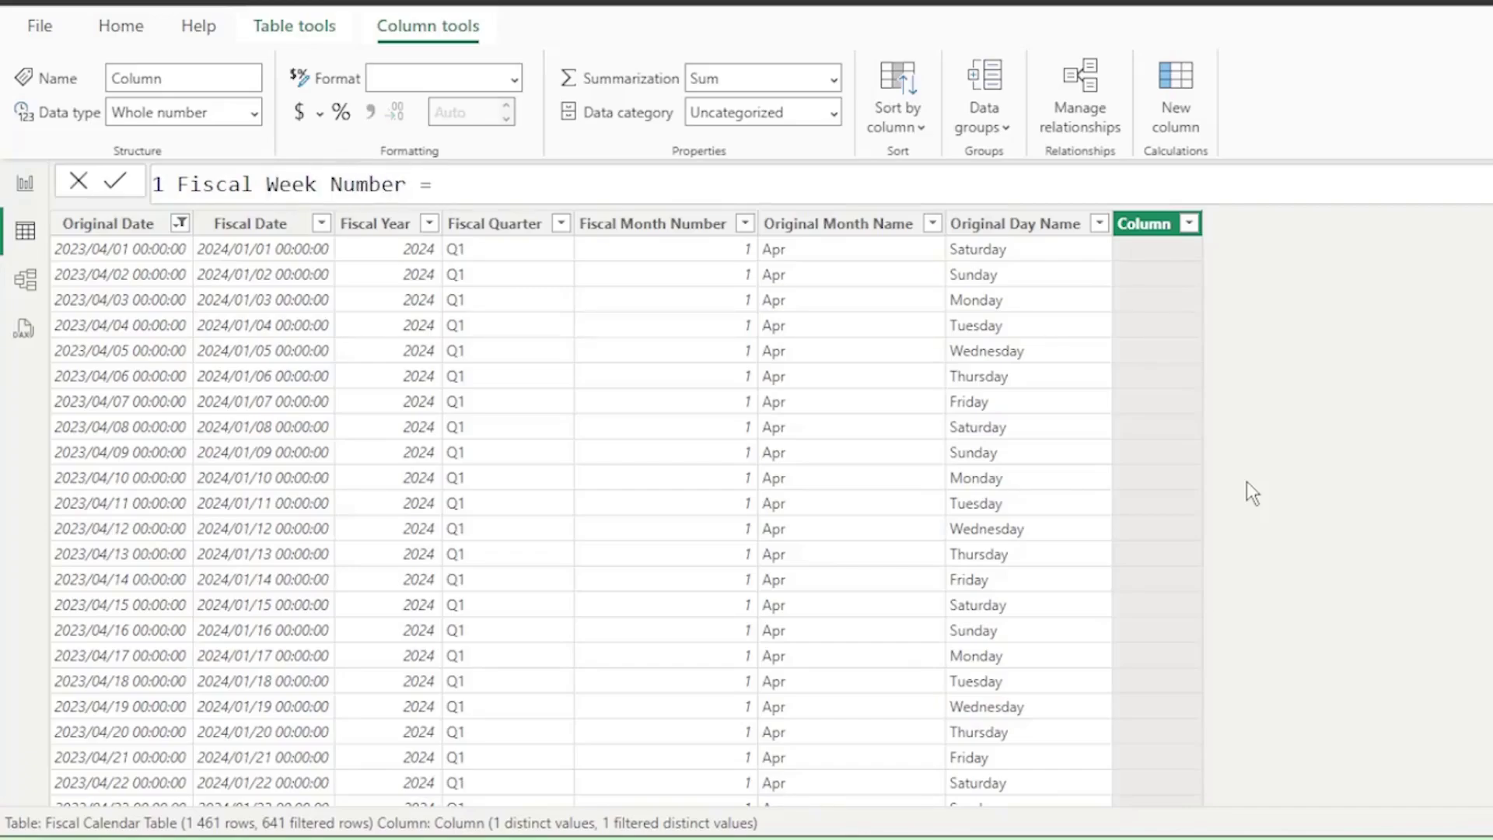
pyautogui.press('capslock')
pyautogui.write('W')
pyautogui.press('Down')
pyautogui.press('Tab')
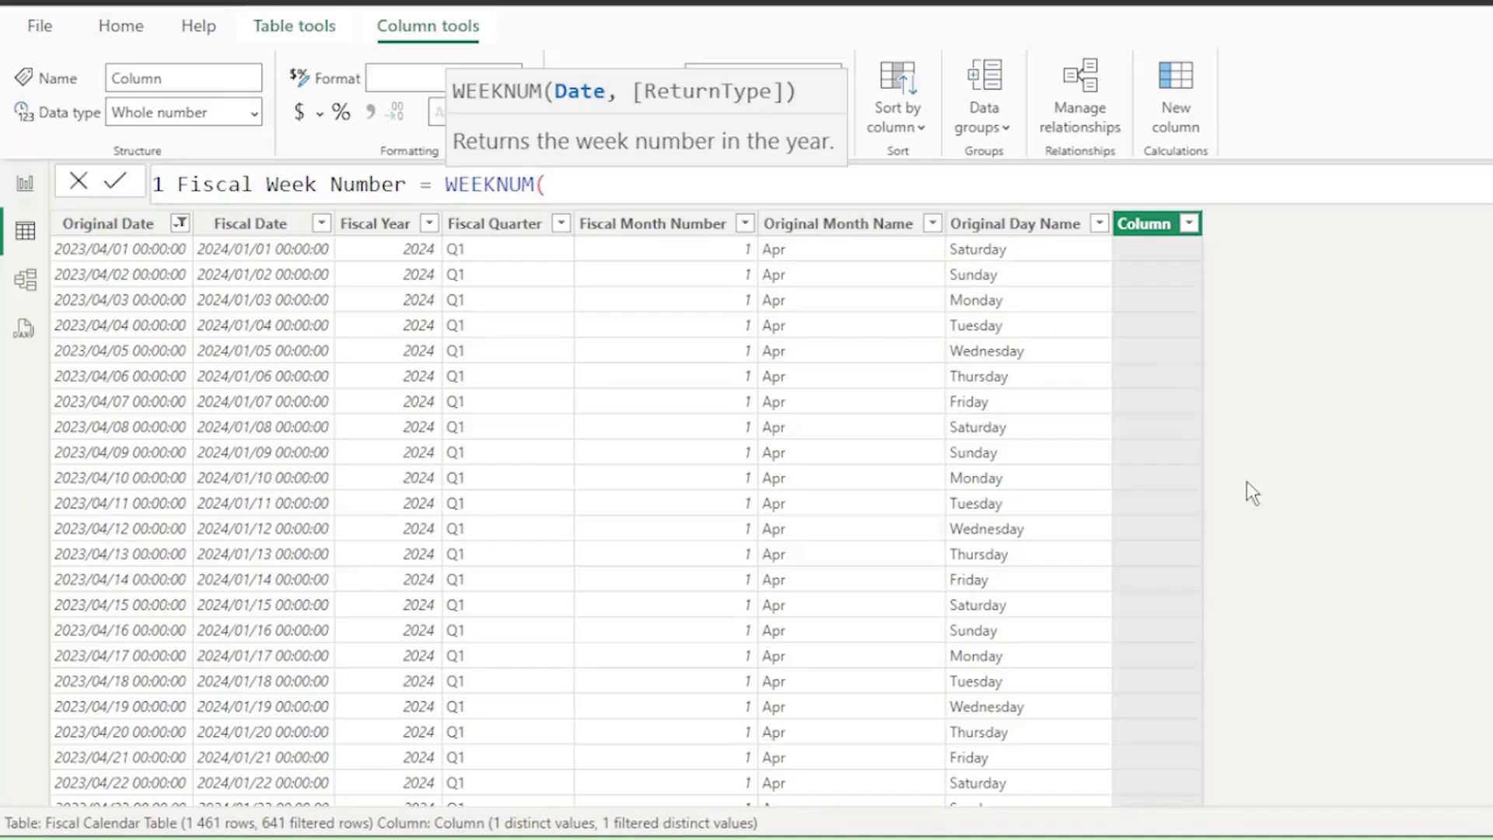
pyautogui.write('[')
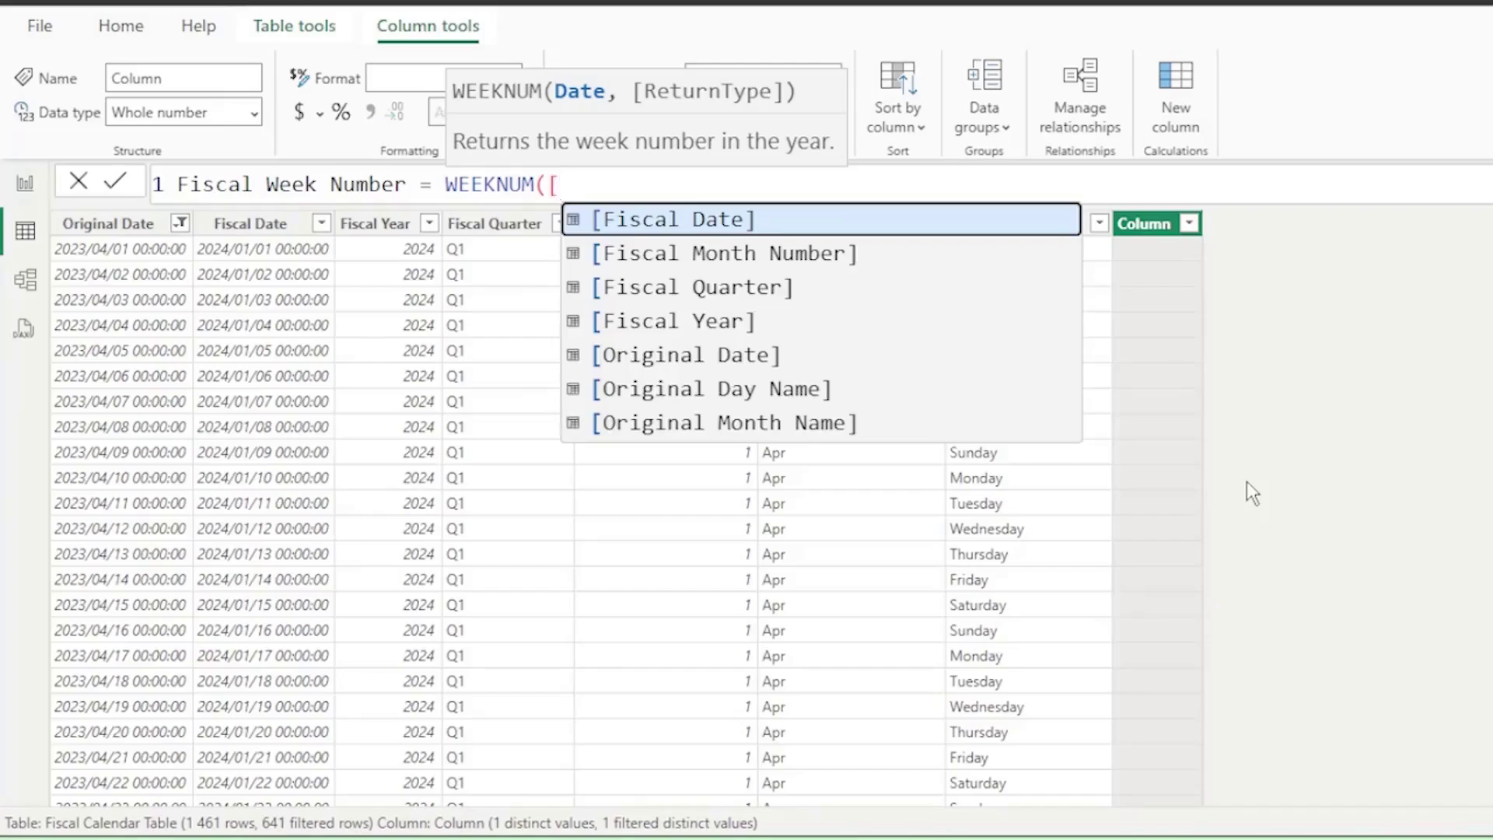
pyautogui.press('Tab')
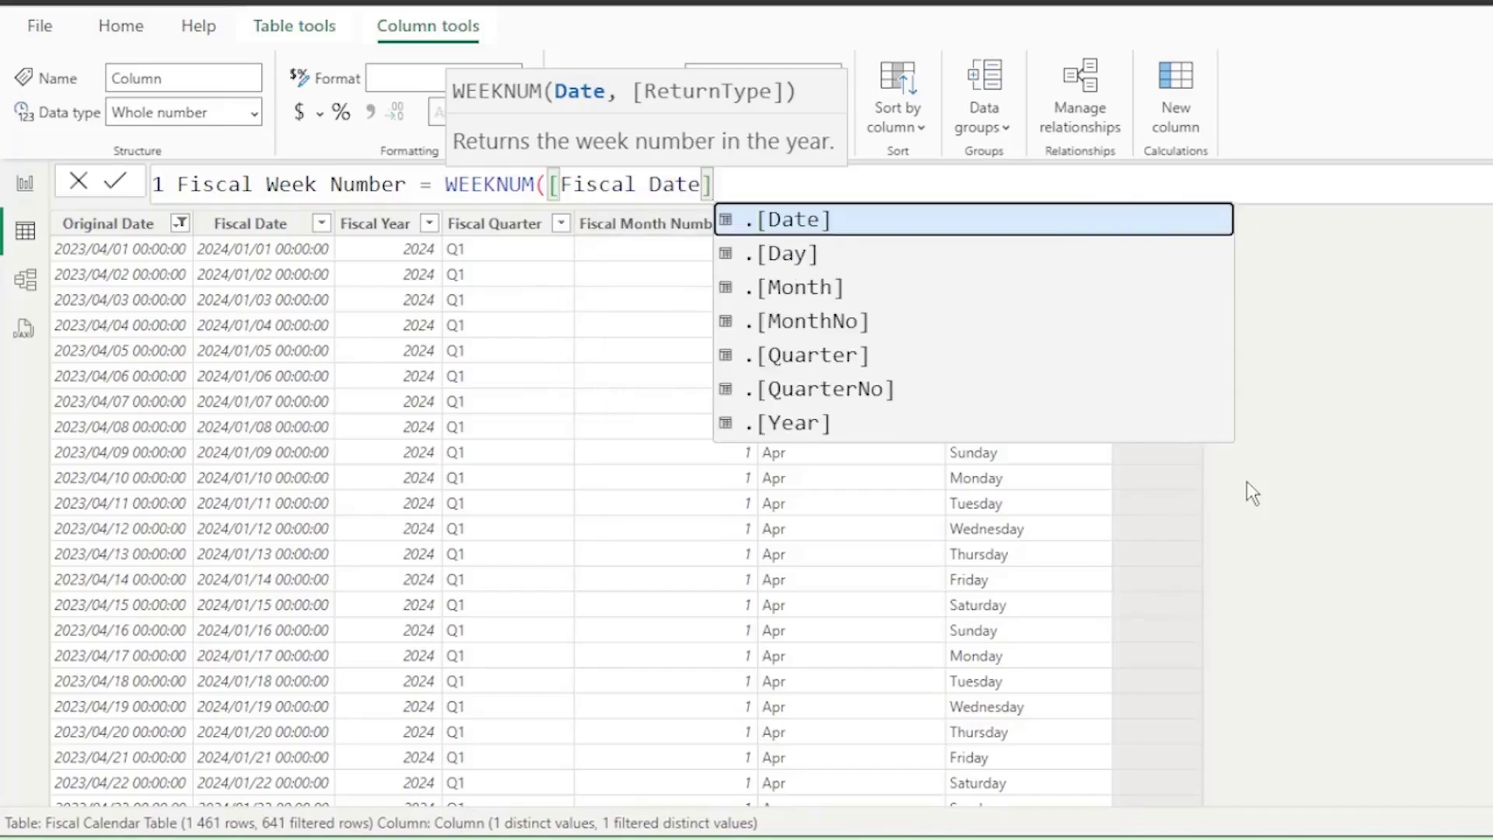
pyautogui.write(',')
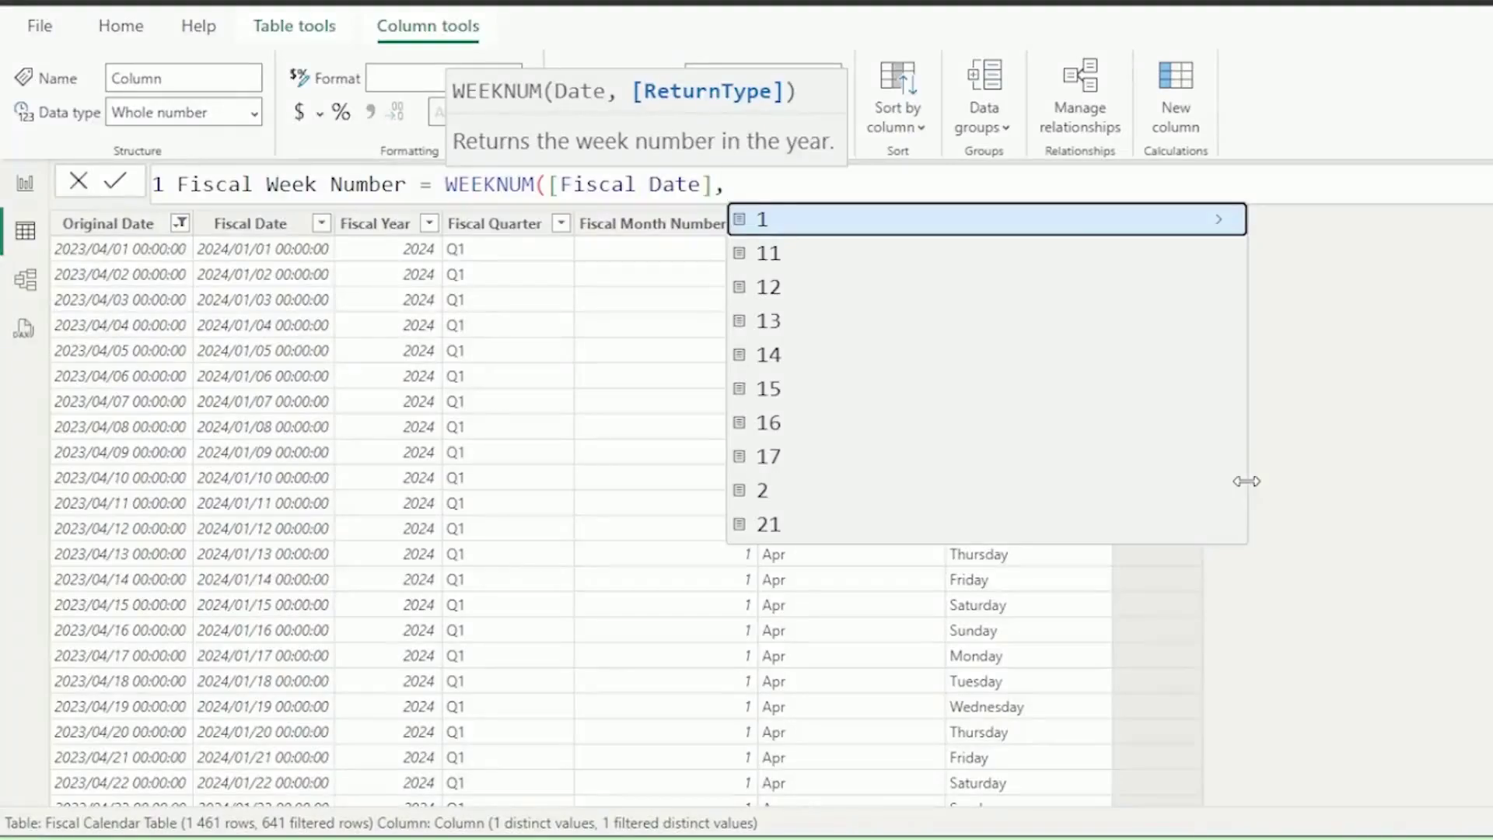
pyautogui.press('Tab')
pyautogui.write(')')
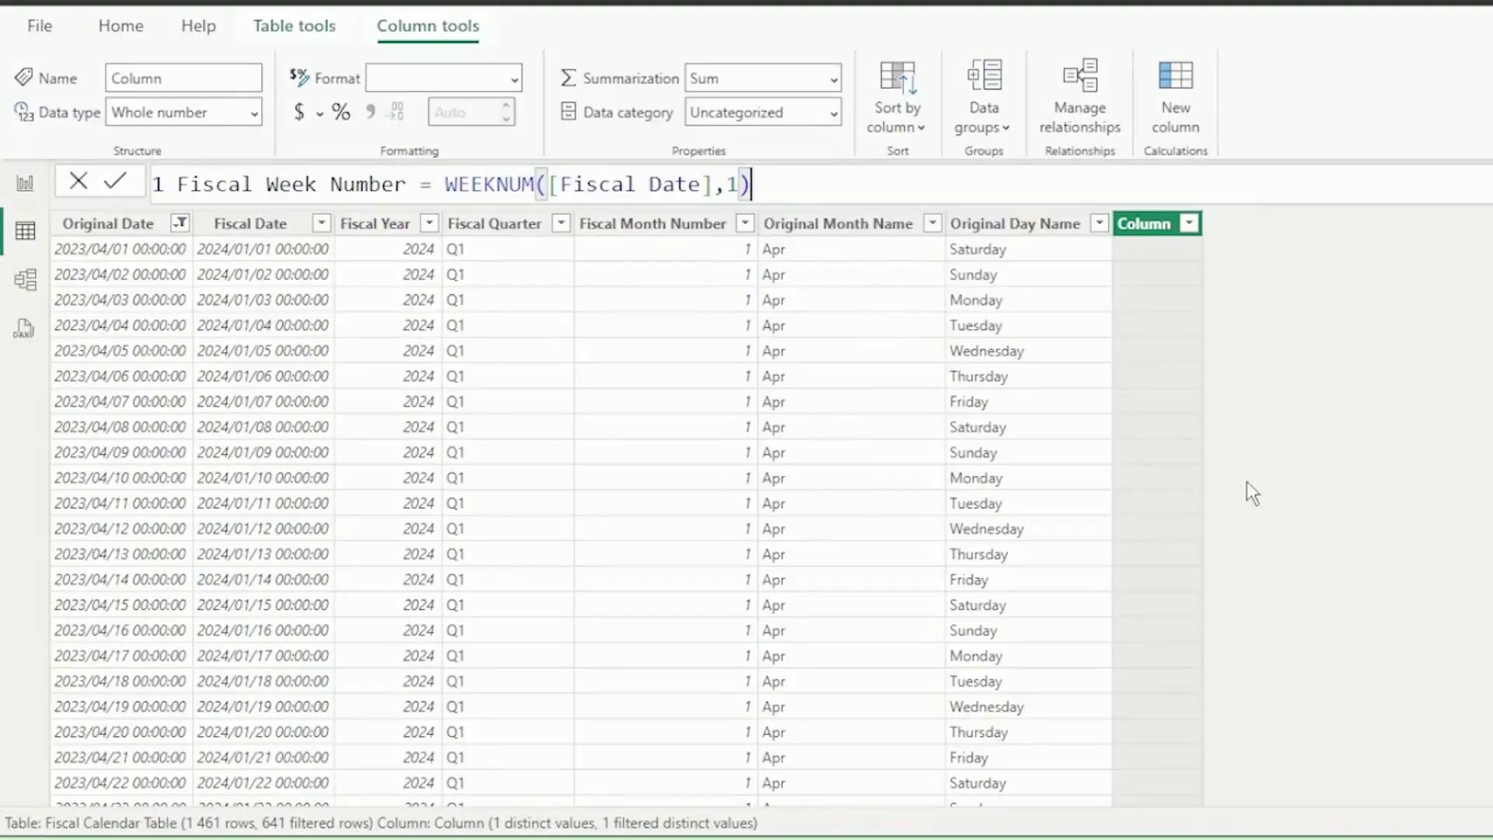
pyautogui.press('Return')
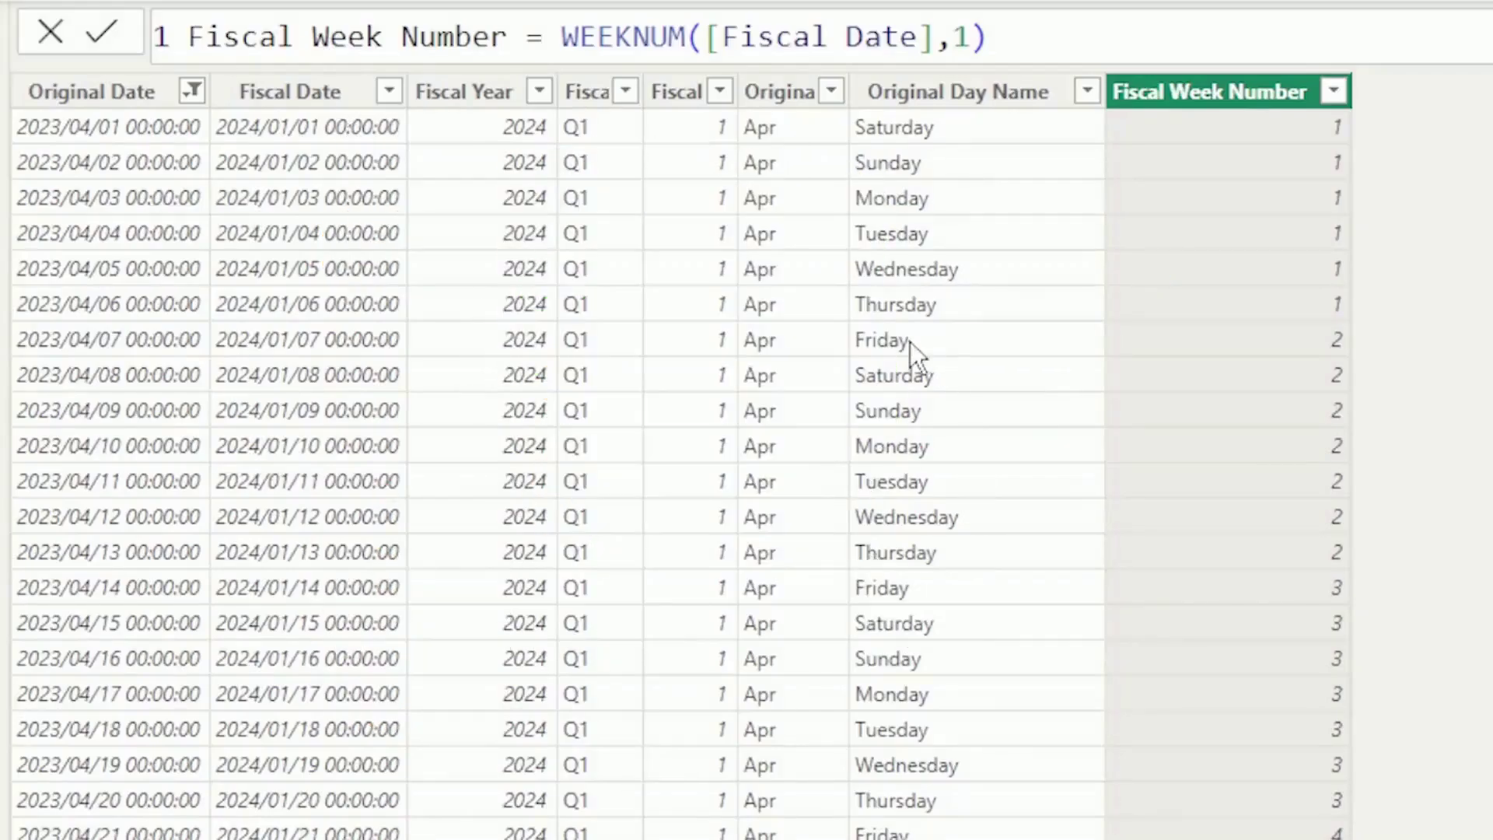
pyautogui.click(931, 340)
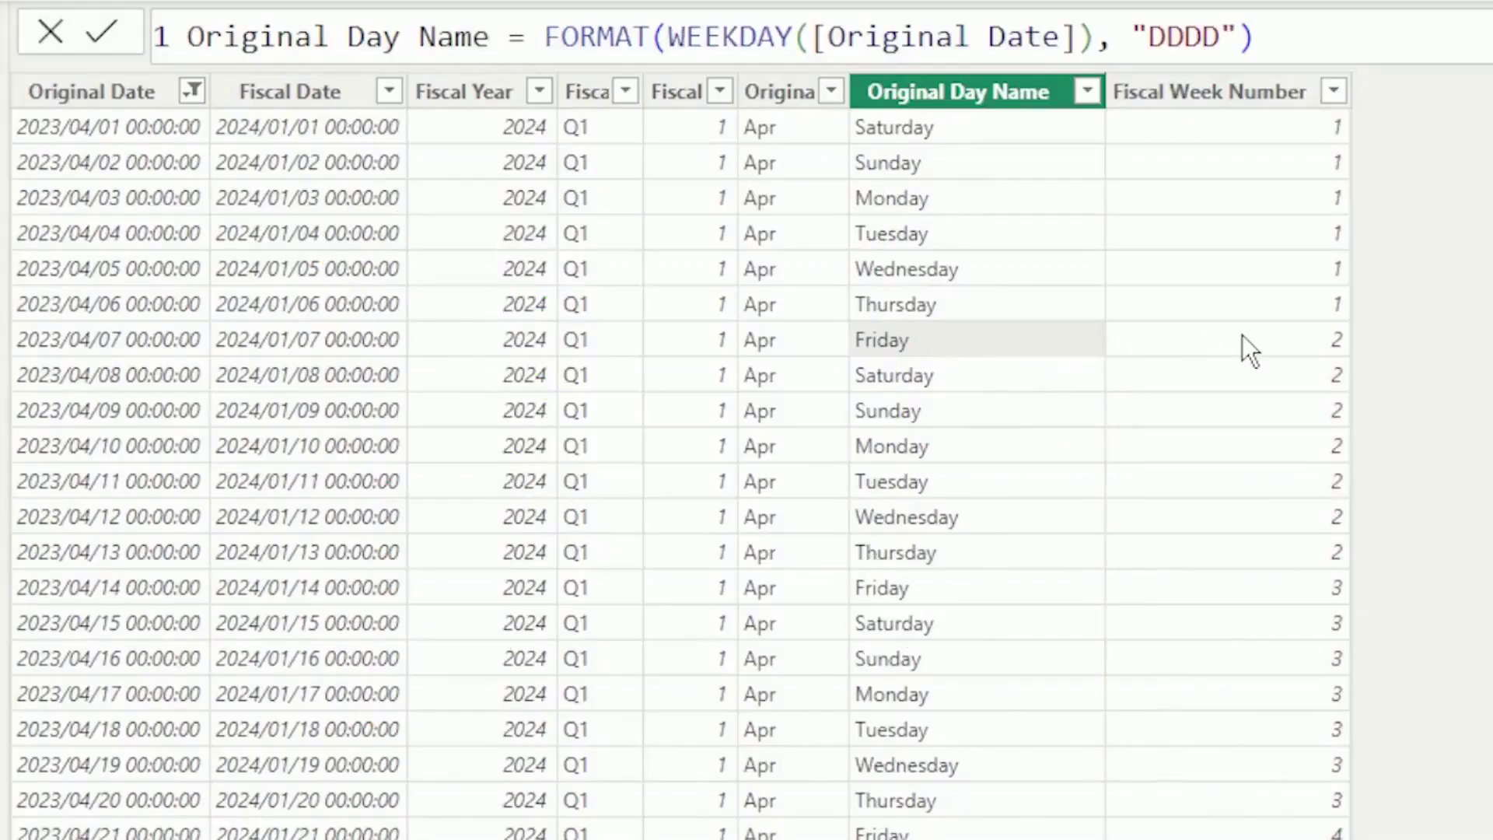
pyautogui.click(1243, 335)
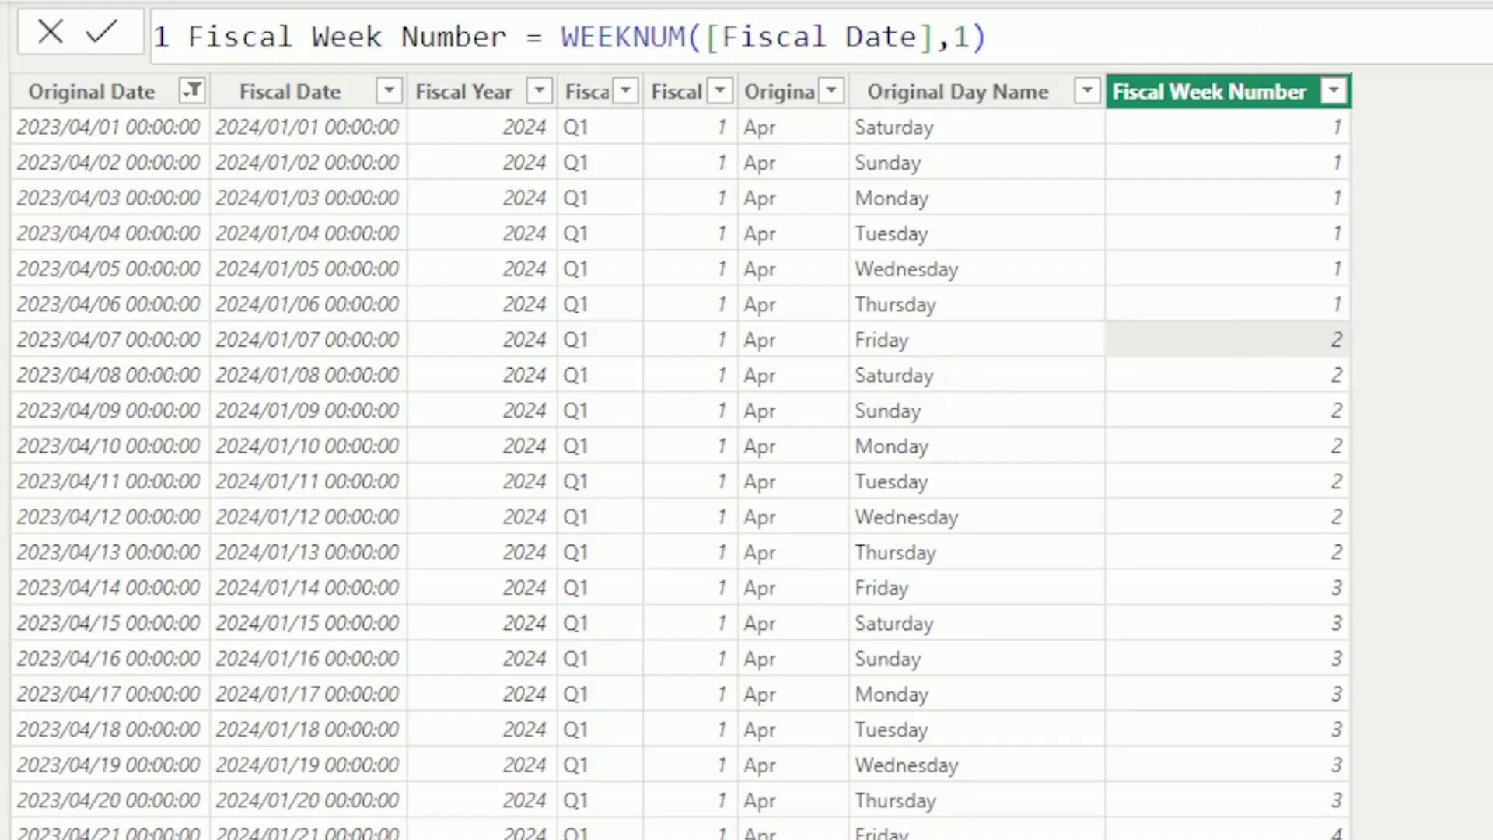
pyautogui.doubleClick(962, 37)
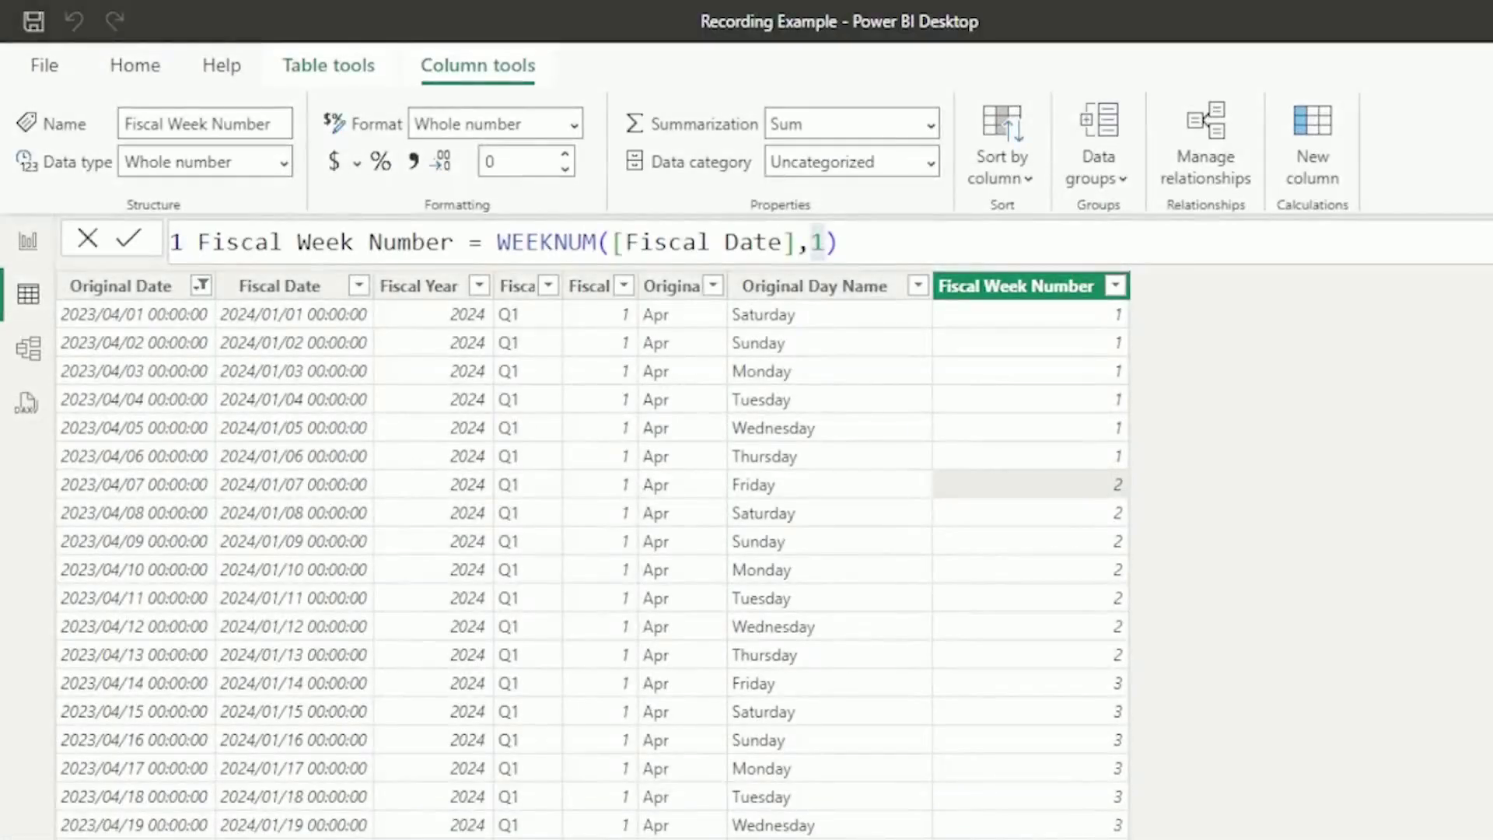
pyautogui.click(575, 805)
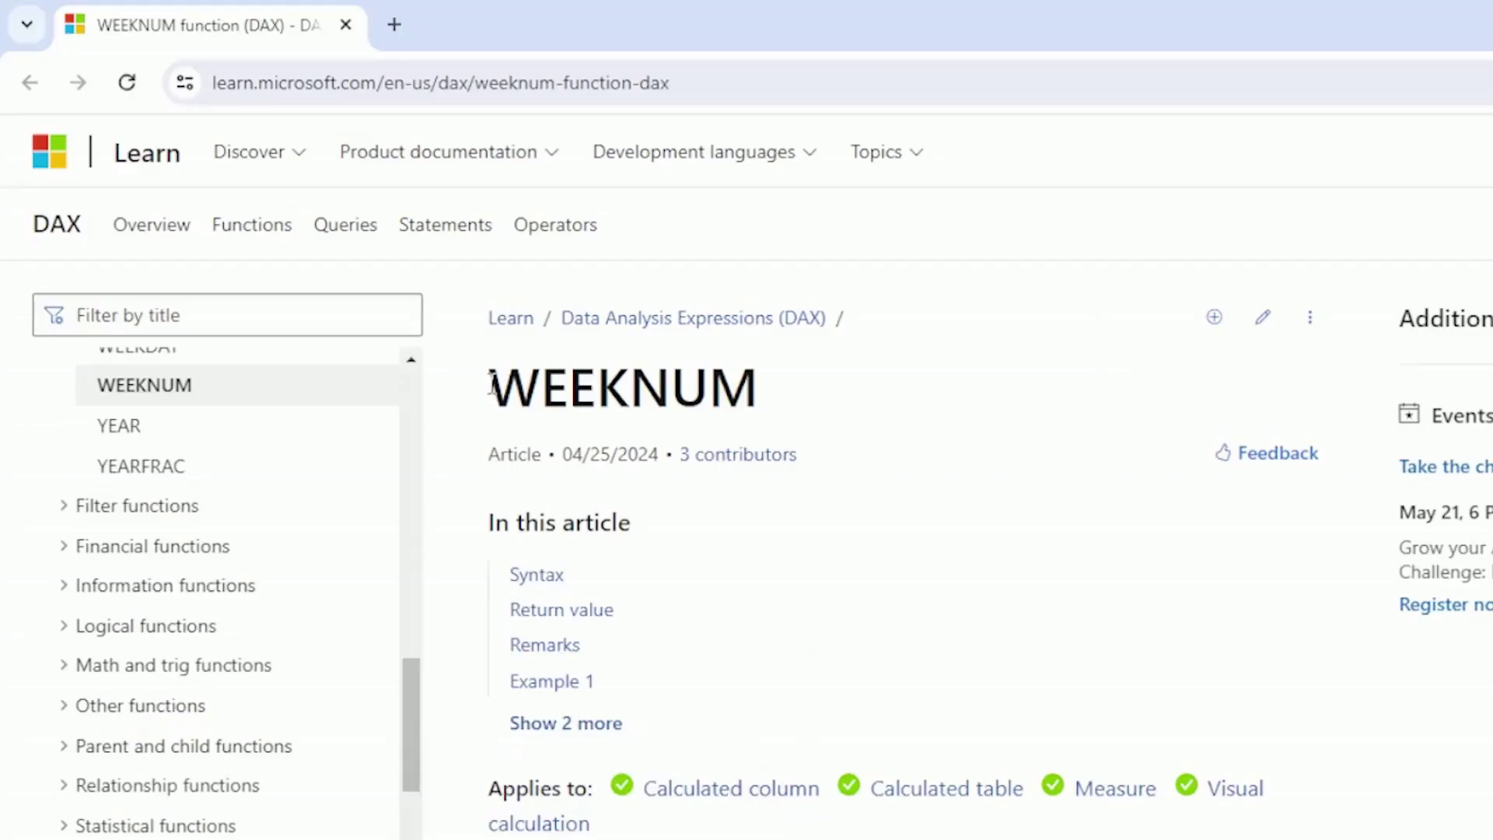
pyautogui.moveTo(492, 385); pyautogui.dragTo(800, 373)
pyautogui.scroll(-15, 921, 553)
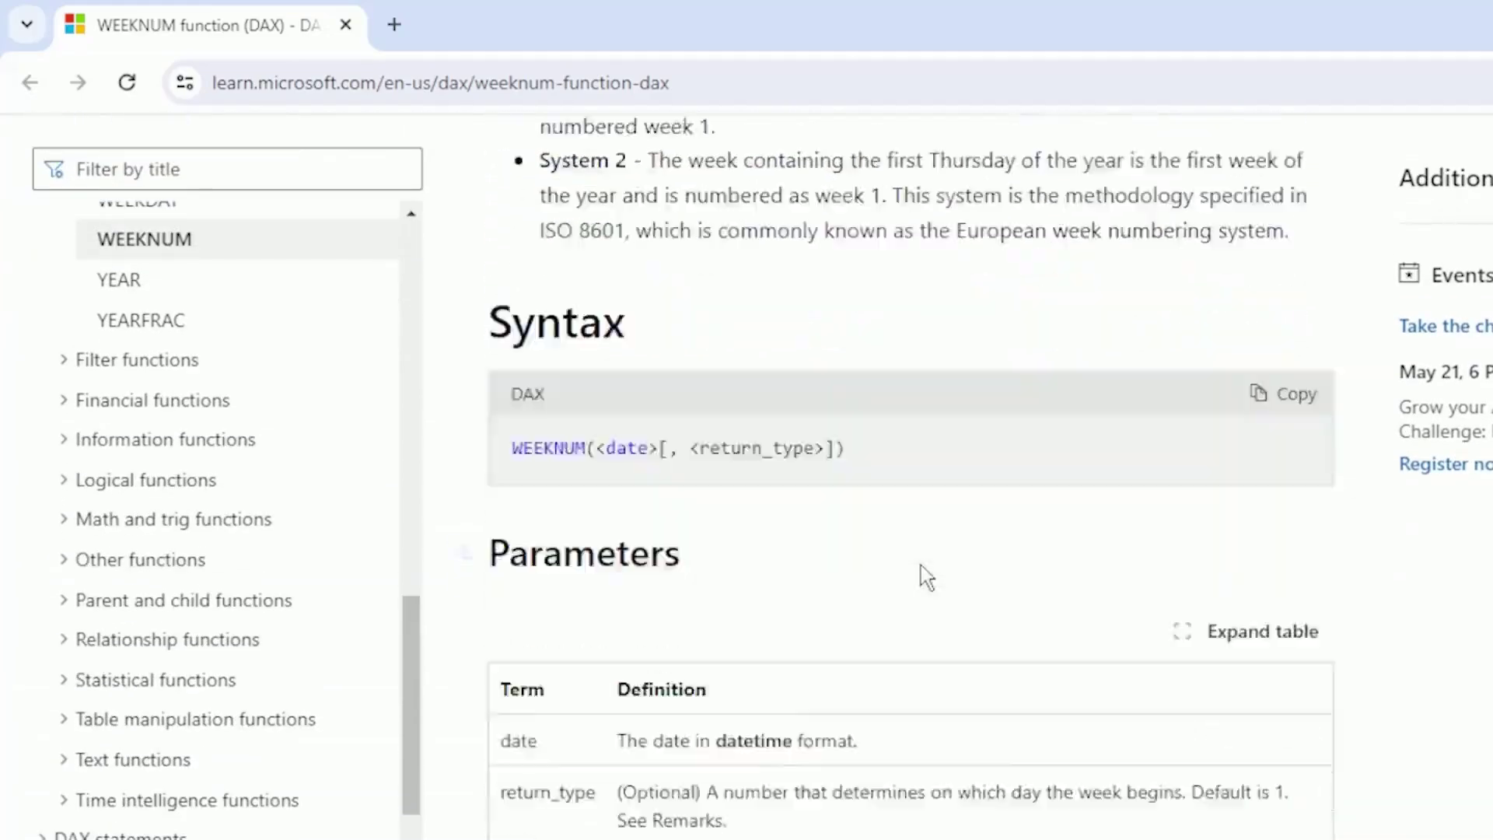
pyautogui.scroll(-14, 921, 567)
pyautogui.scroll(1, 1077, 643)
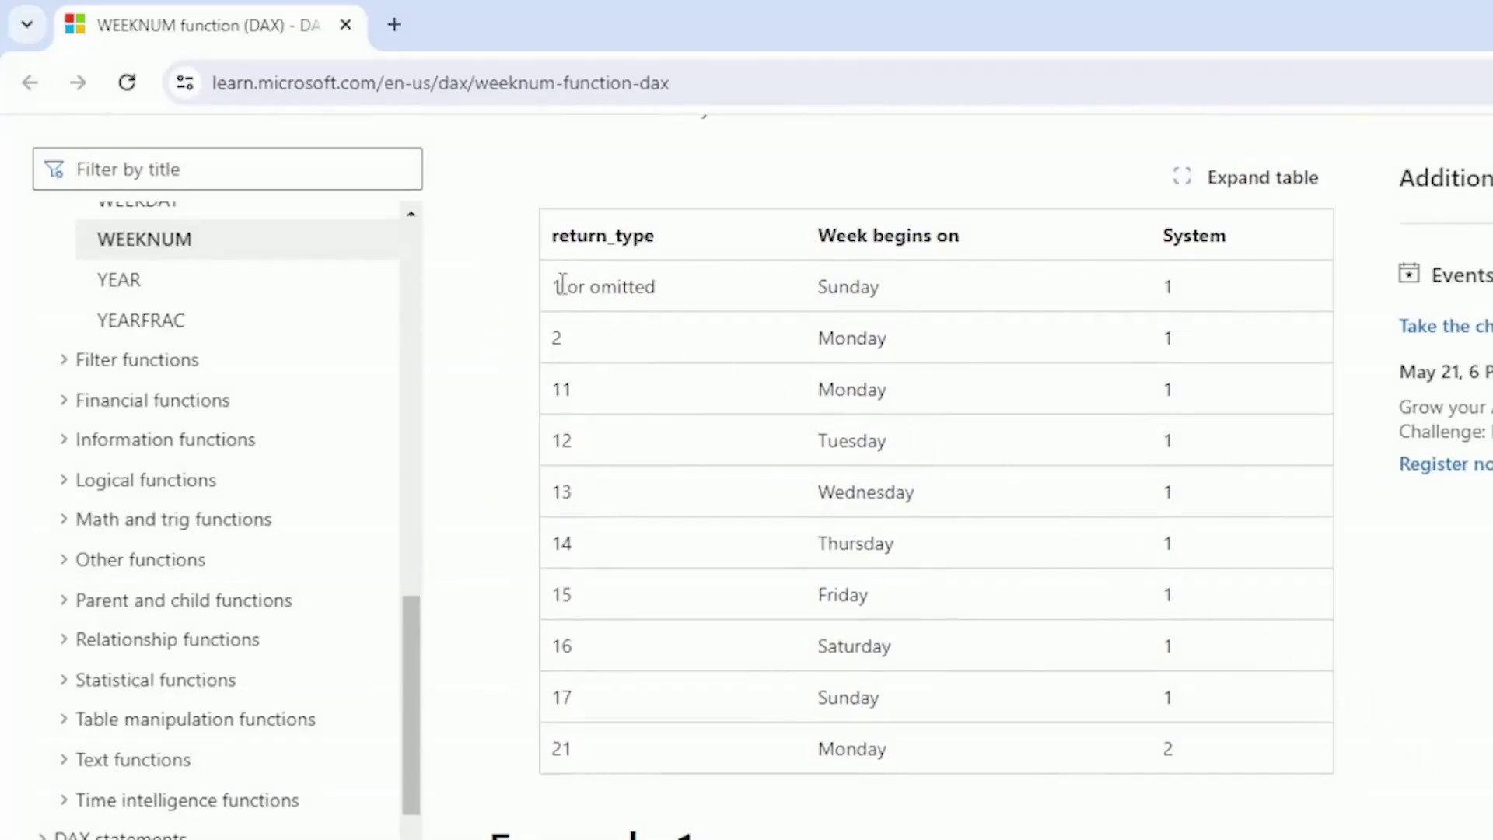
pyautogui.moveTo(553, 285); pyautogui.dragTo(898, 294)
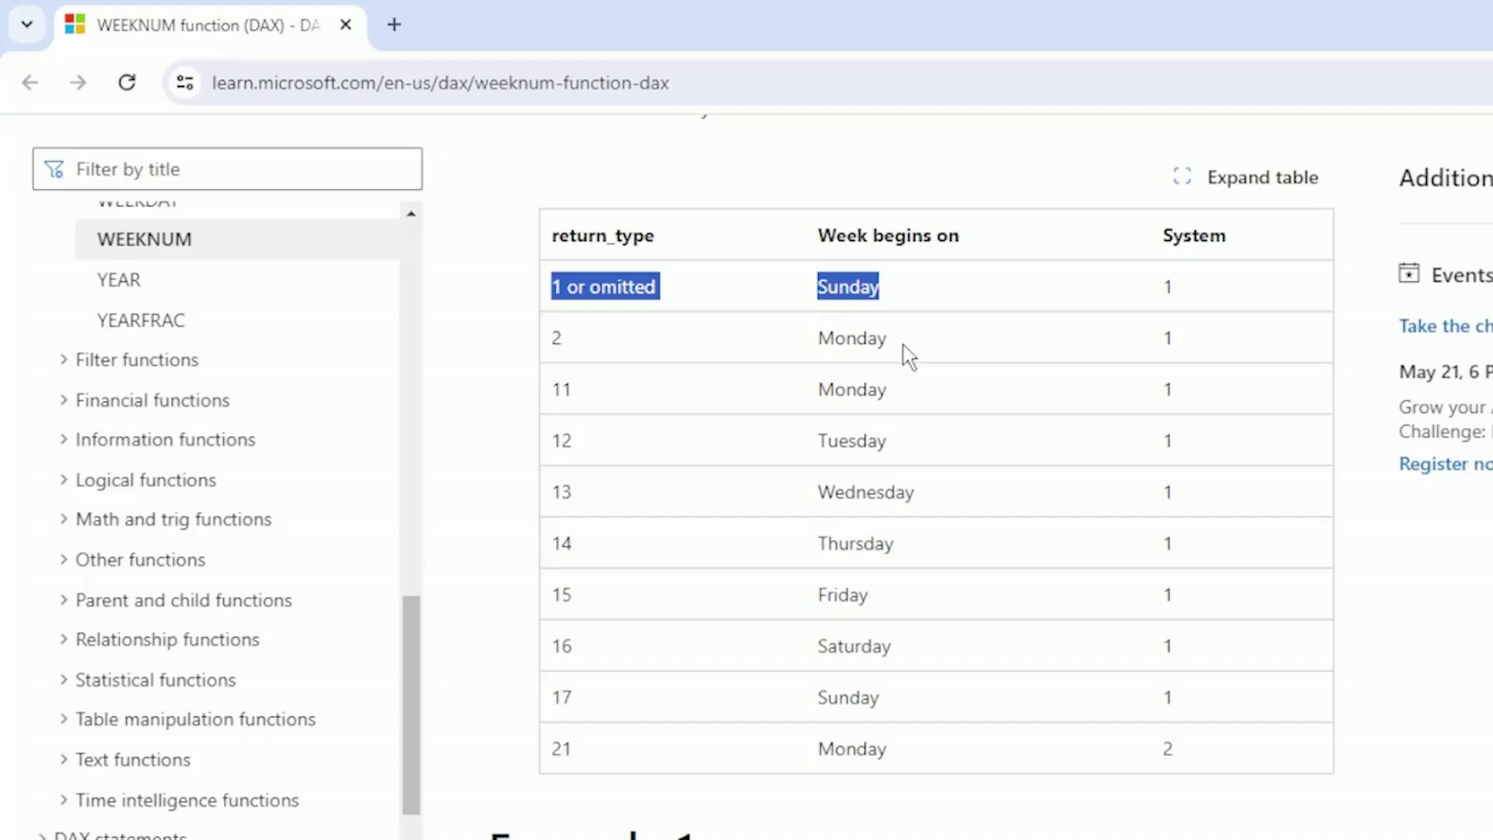
pyautogui.moveTo(818, 646); pyautogui.dragTo(925, 656)
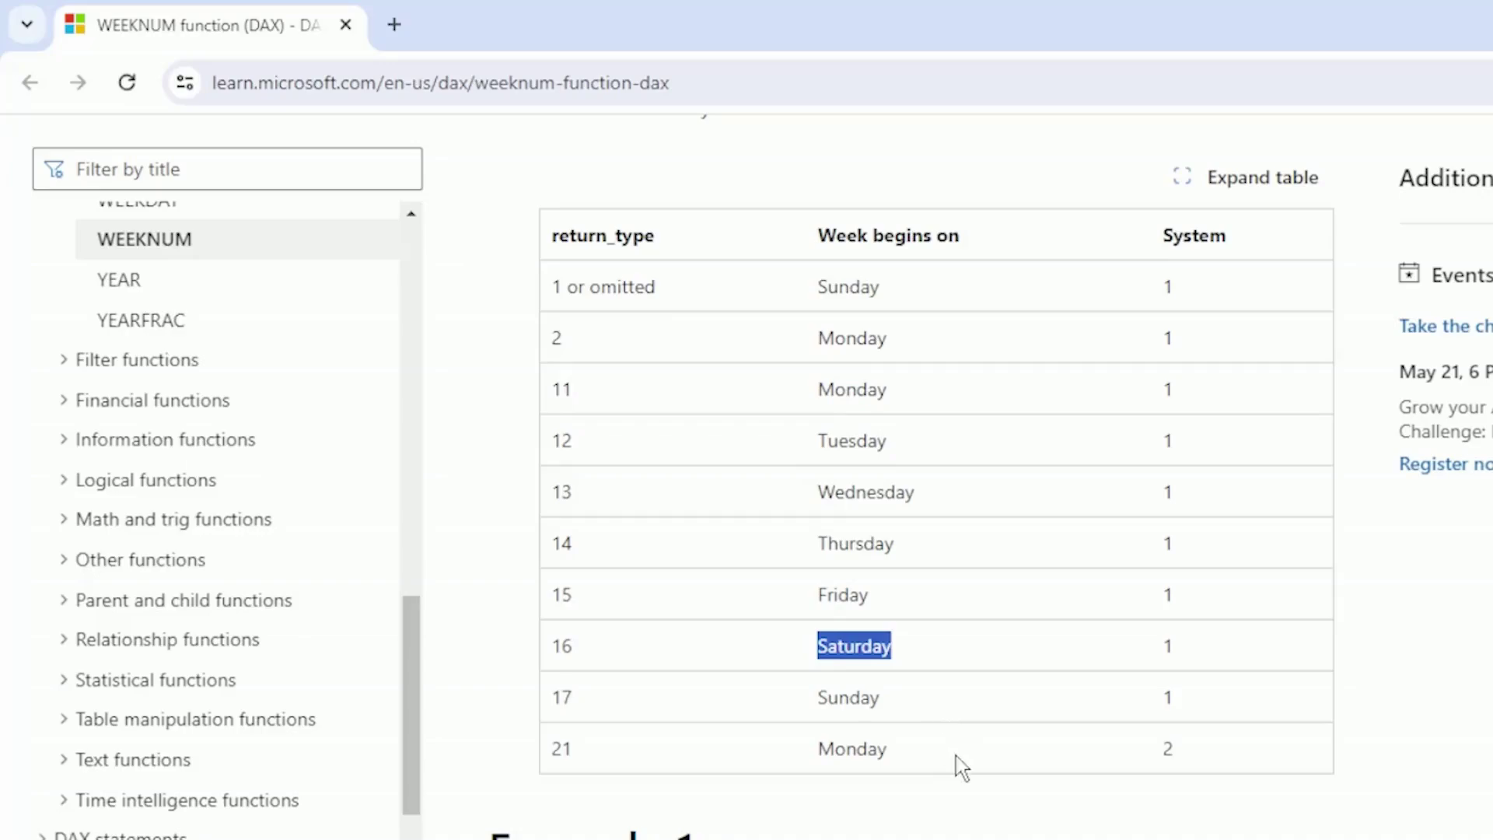
pyautogui.doubleClick(561, 645)
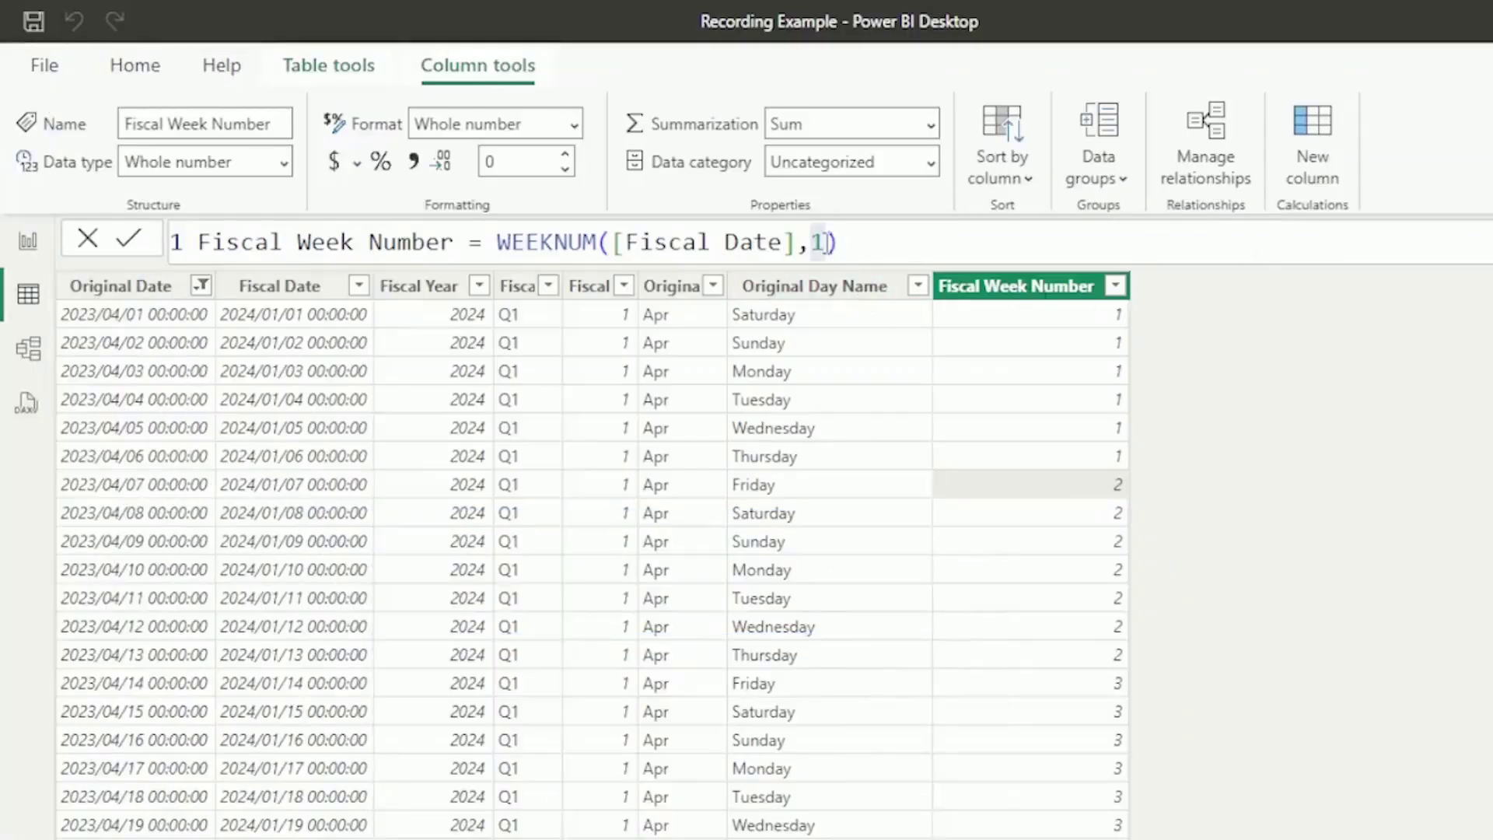
# Change the WEEKNUM return type from 1 to 16.
pyautogui.doubleClick(818, 242)
pyautogui.press('BackSpace')
pyautogui.write('16')
pyautogui.press('Return')
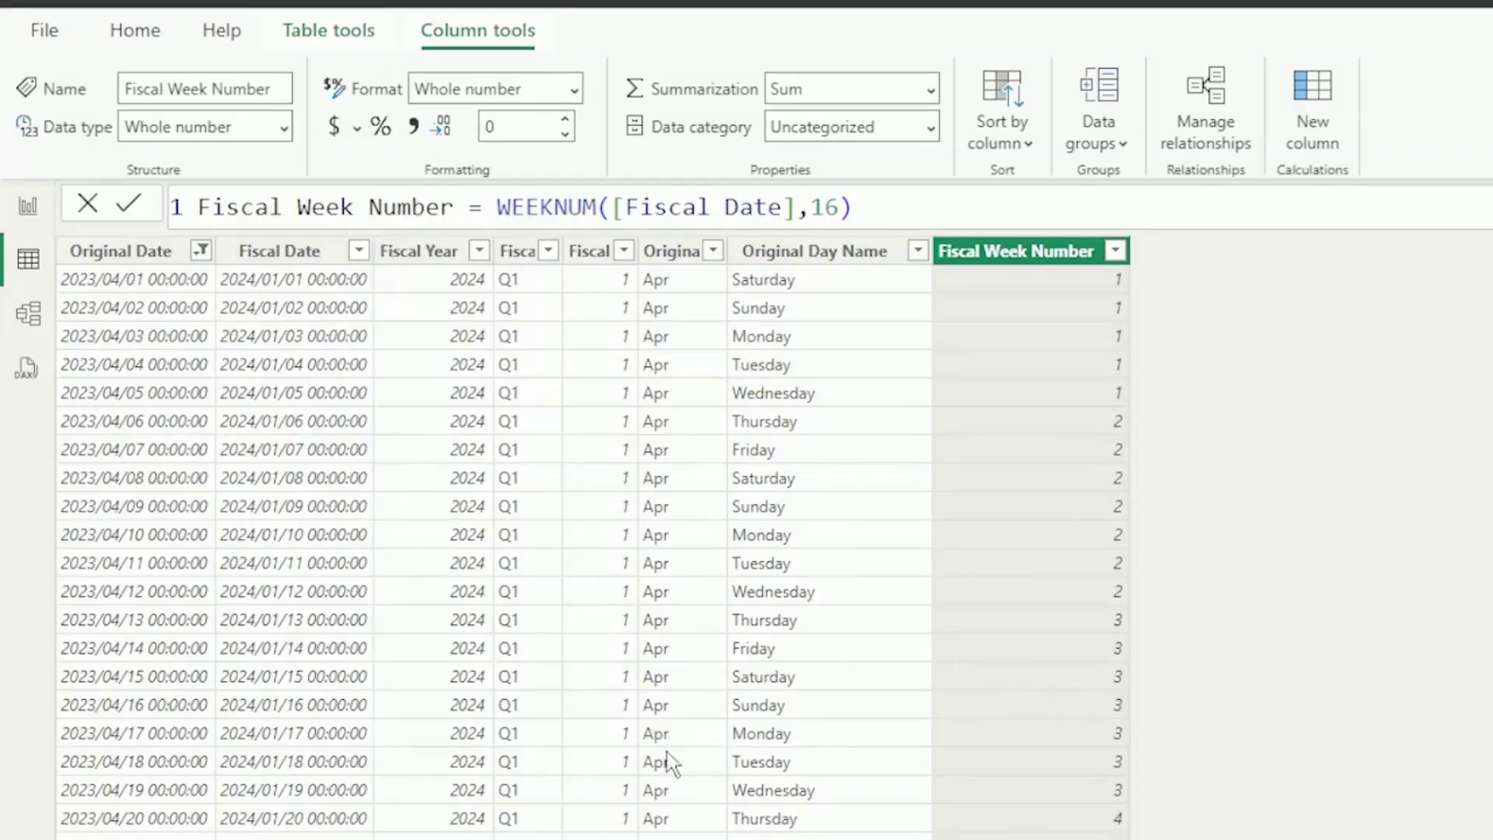
# Check the WEEKNUM docs for return type 2's Monday week start, then reselect the 16.
pyautogui.moveTo(585, 839)
pyautogui.click(585, 801)
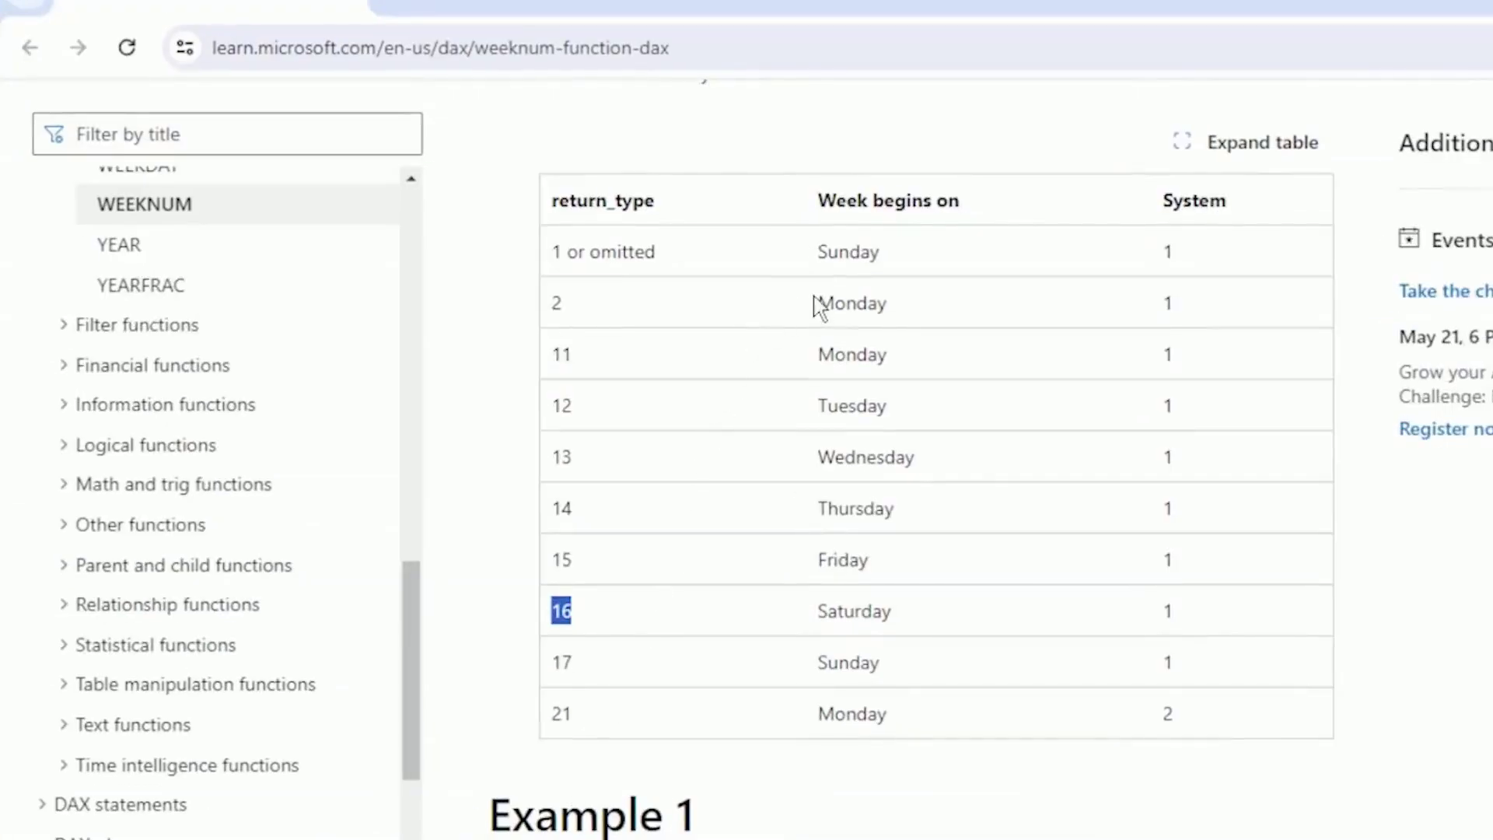
pyautogui.moveTo(817, 303); pyautogui.dragTo(884, 303)
pyautogui.click(556, 312)
pyautogui.hotkey('alt', 'Tab')
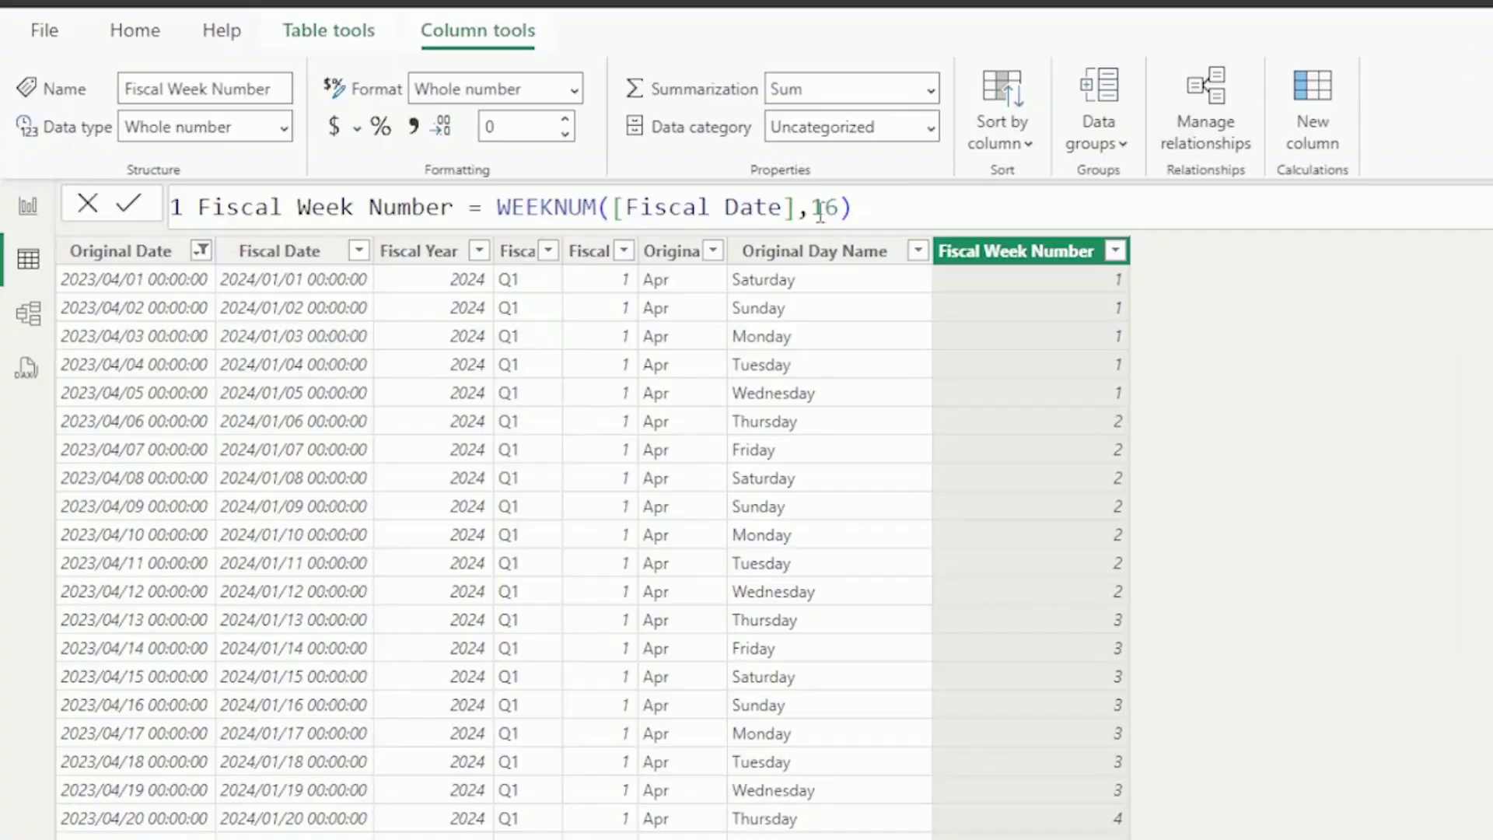
pyautogui.moveTo(811, 208); pyautogui.dragTo(848, 208)
# Commit the formula with return type 2, then filter Fiscal Year to 2024 only.
pyautogui.write('2')
pyautogui.press('Return')
pyautogui.click(459, 257)
pyautogui.click(480, 250)
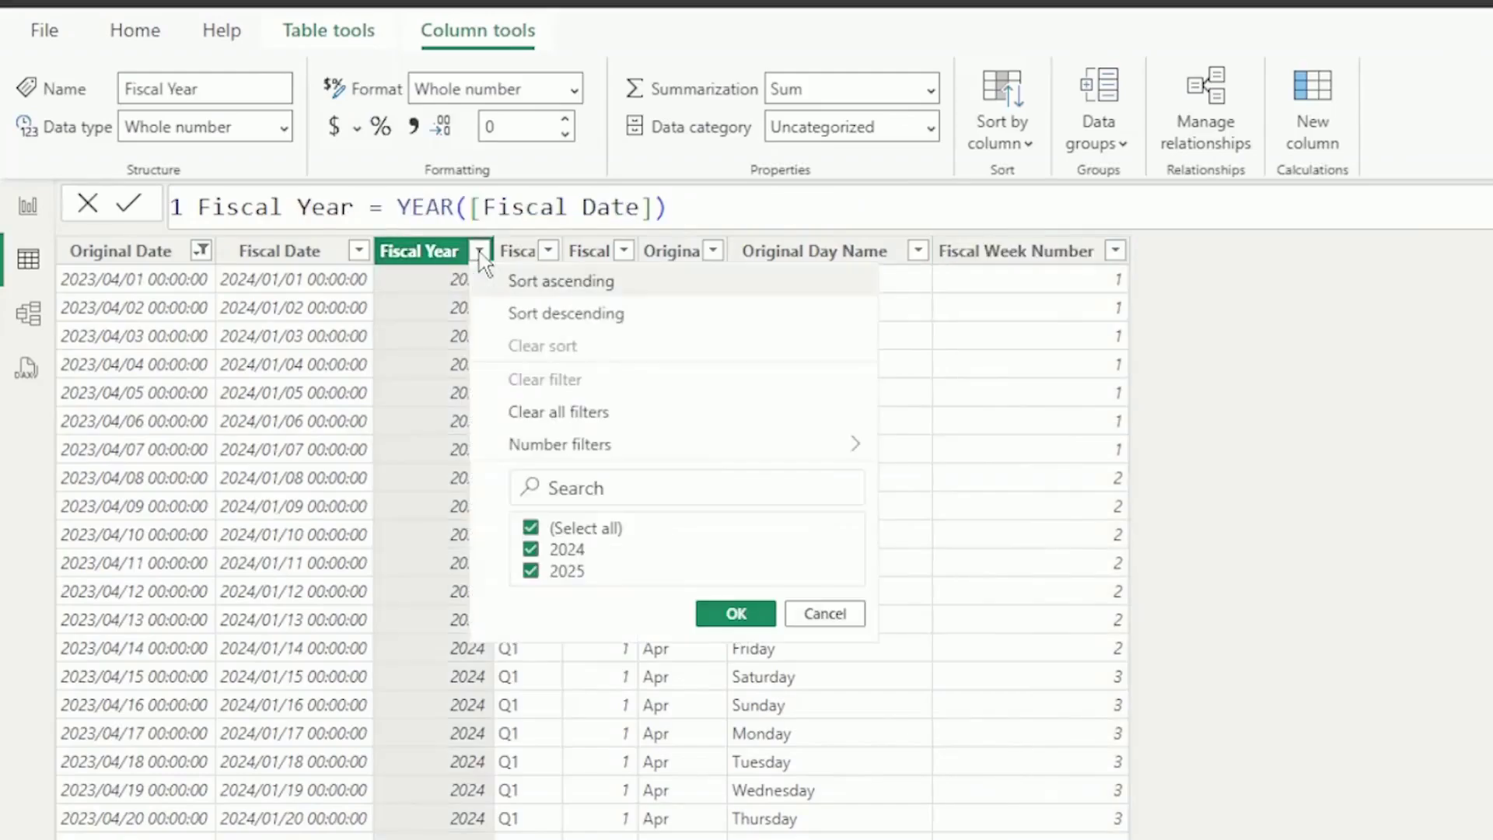
pyautogui.click(562, 552)
pyautogui.click(561, 551)
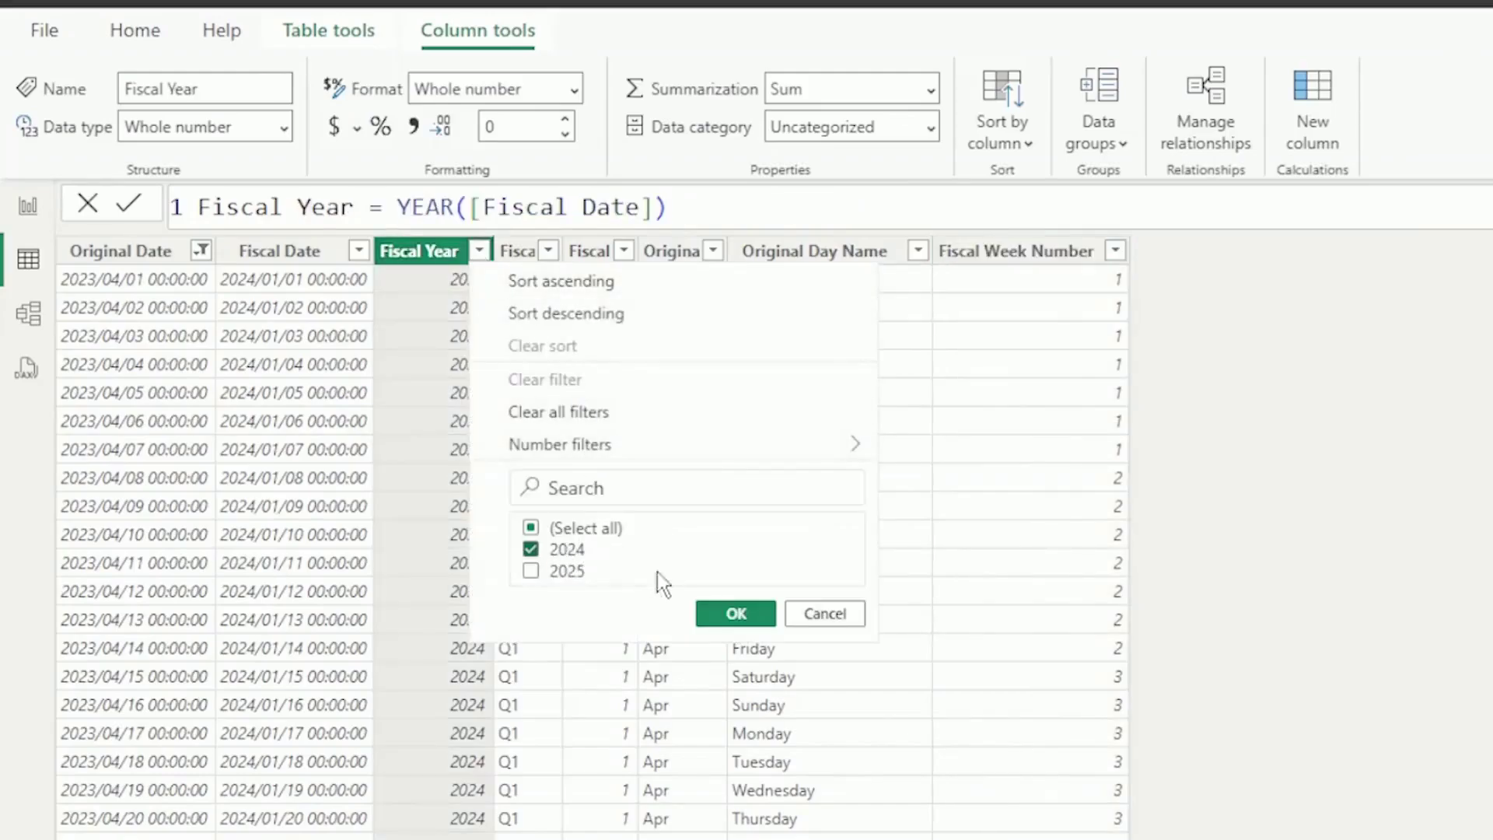
pyautogui.click(735, 615)
# Filter Fiscal Week Number to week 1, then switch the filter to week 2.
pyautogui.click(1116, 251)
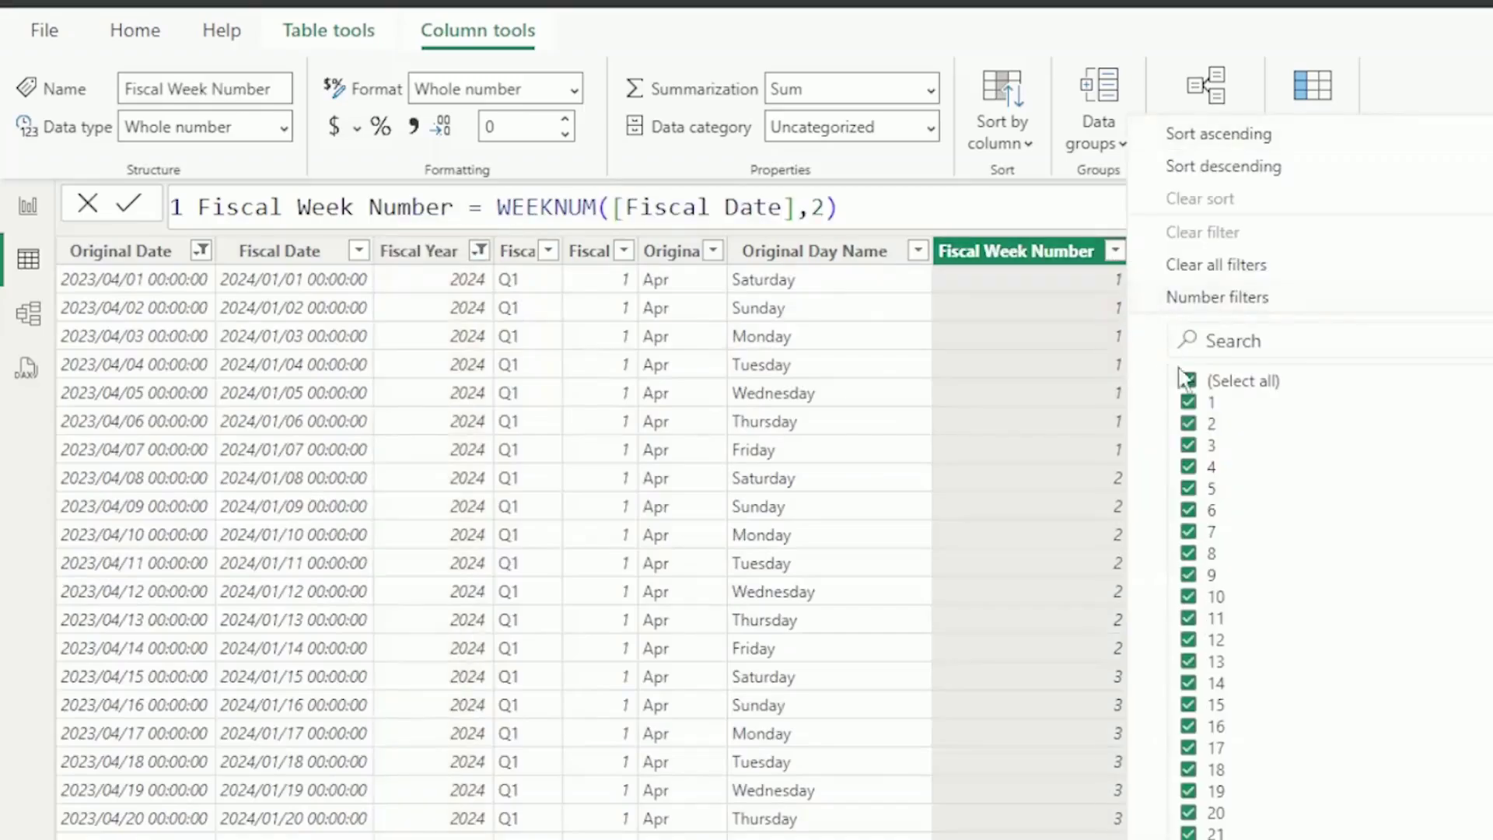
pyautogui.click(1189, 380)
pyautogui.click(1190, 402)
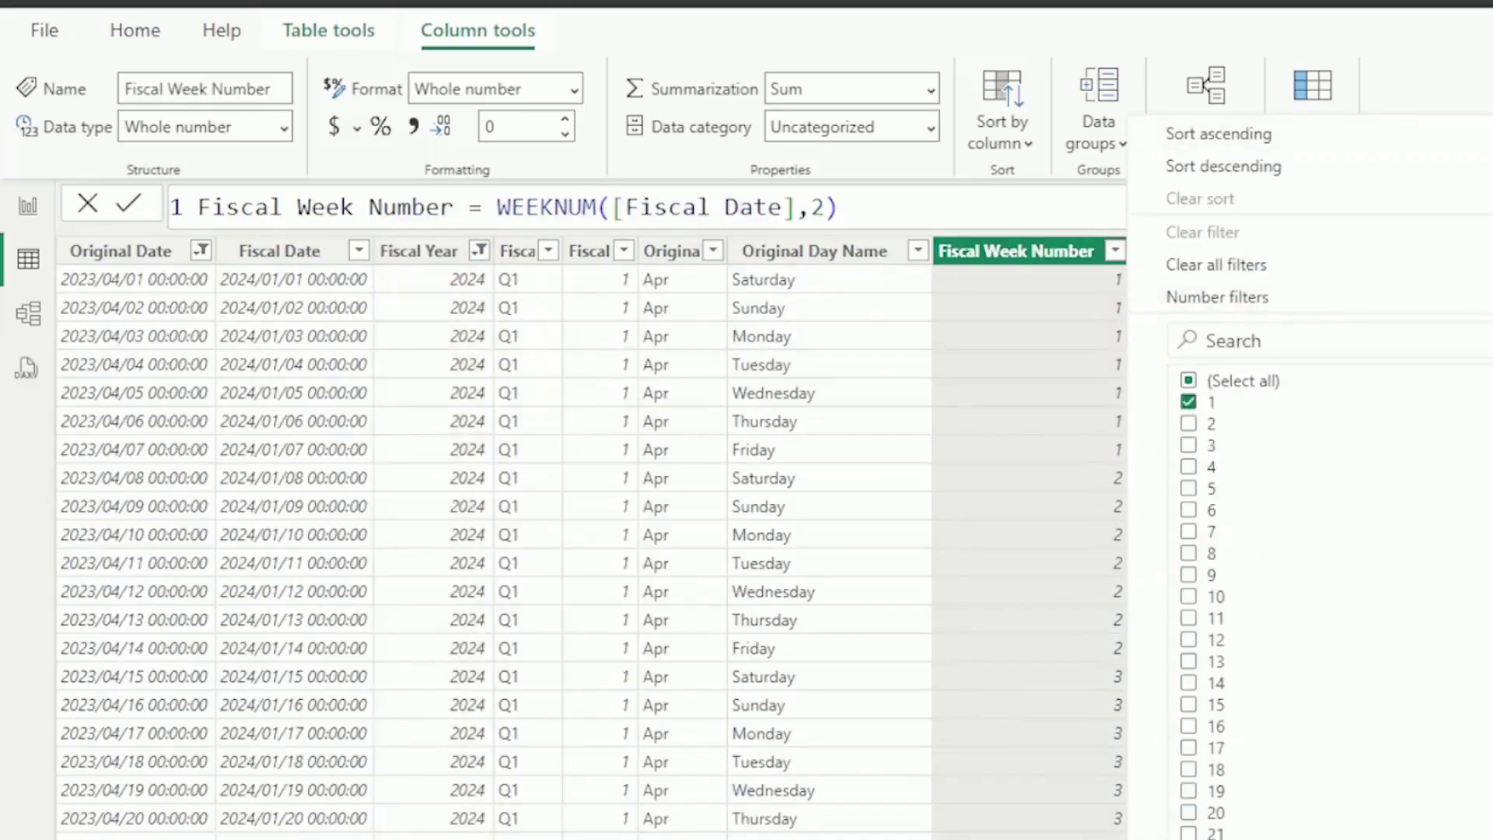
pyautogui.press('Return')
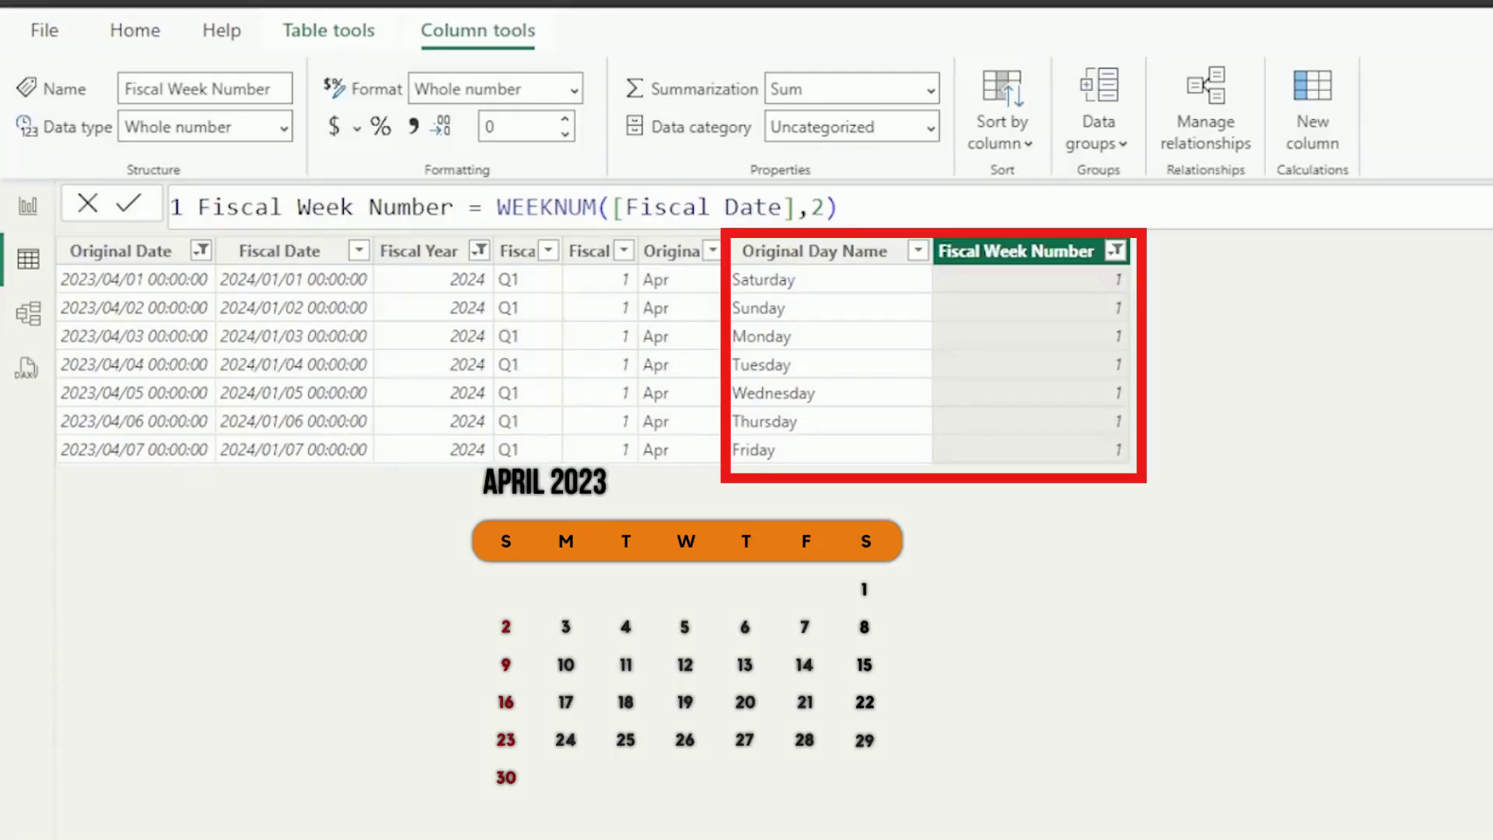
pyautogui.click(1116, 251)
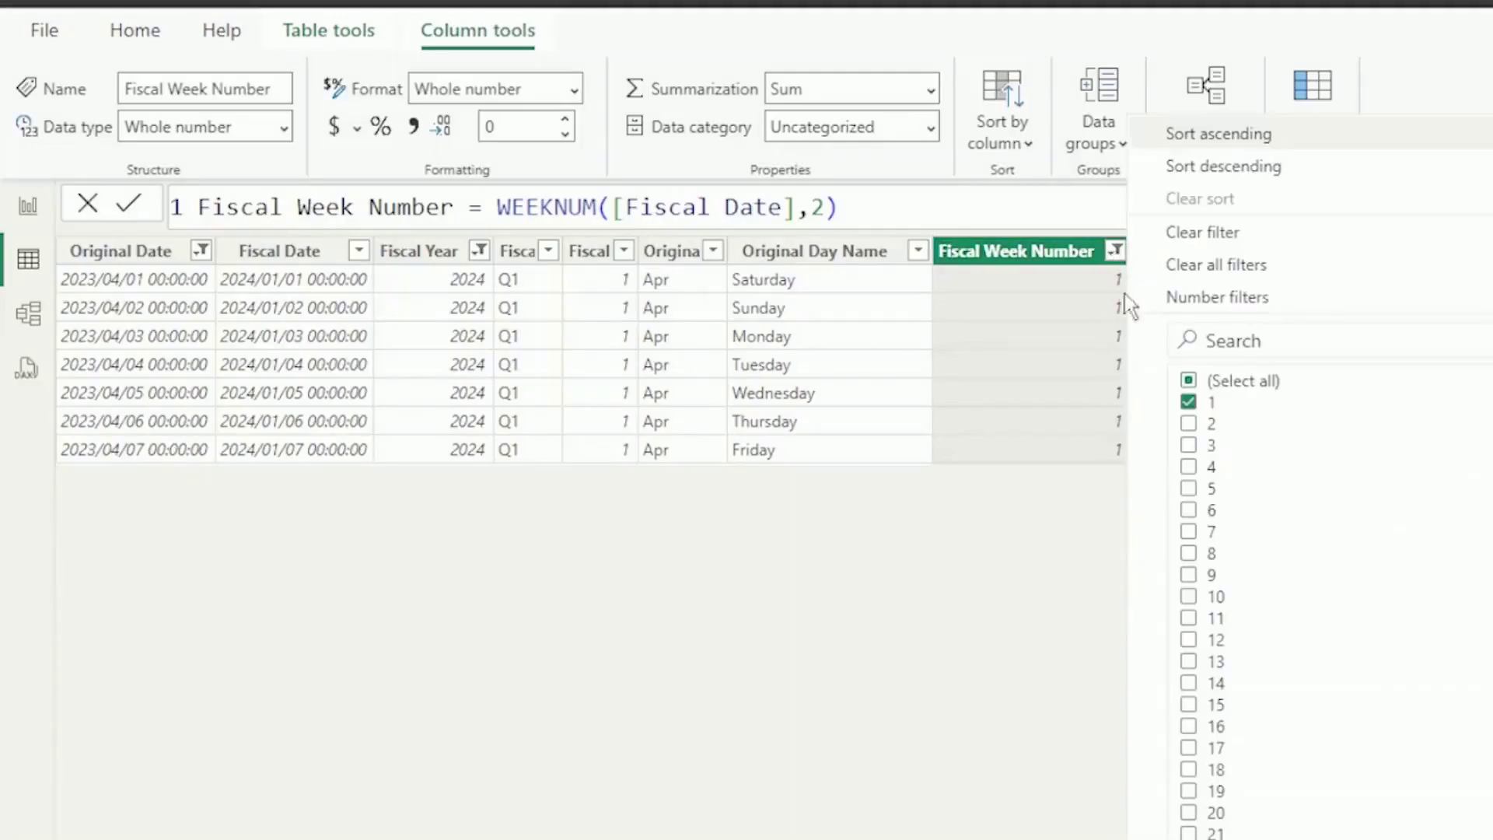
pyautogui.click(1189, 402)
pyautogui.click(1189, 424)
pyautogui.press('Return')
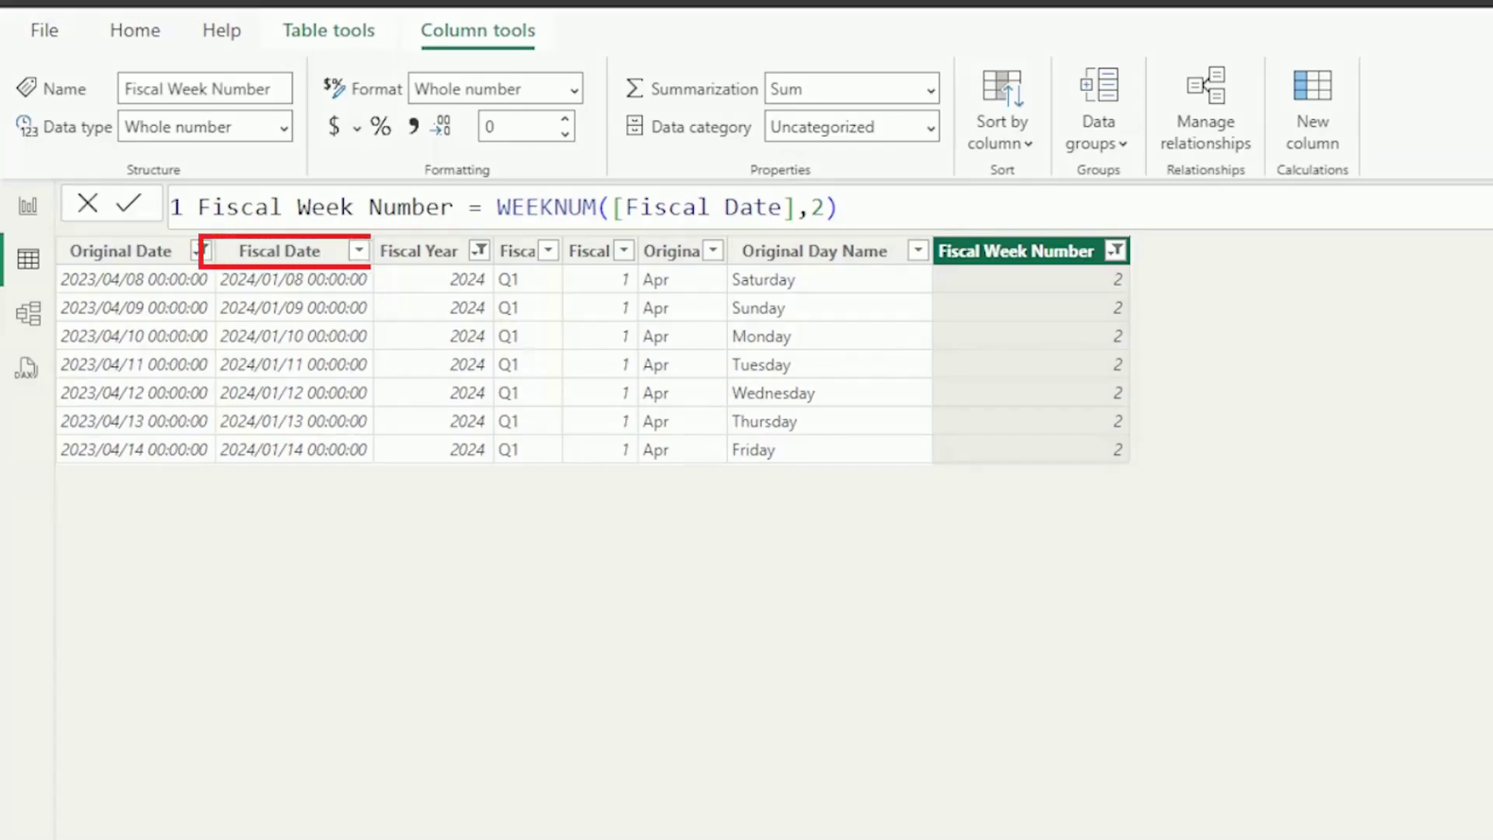
# Clear the table filters and add a column Short Fiscal Year = RIGHT([Fiscal Year], 2).
pyautogui.click(1117, 253)
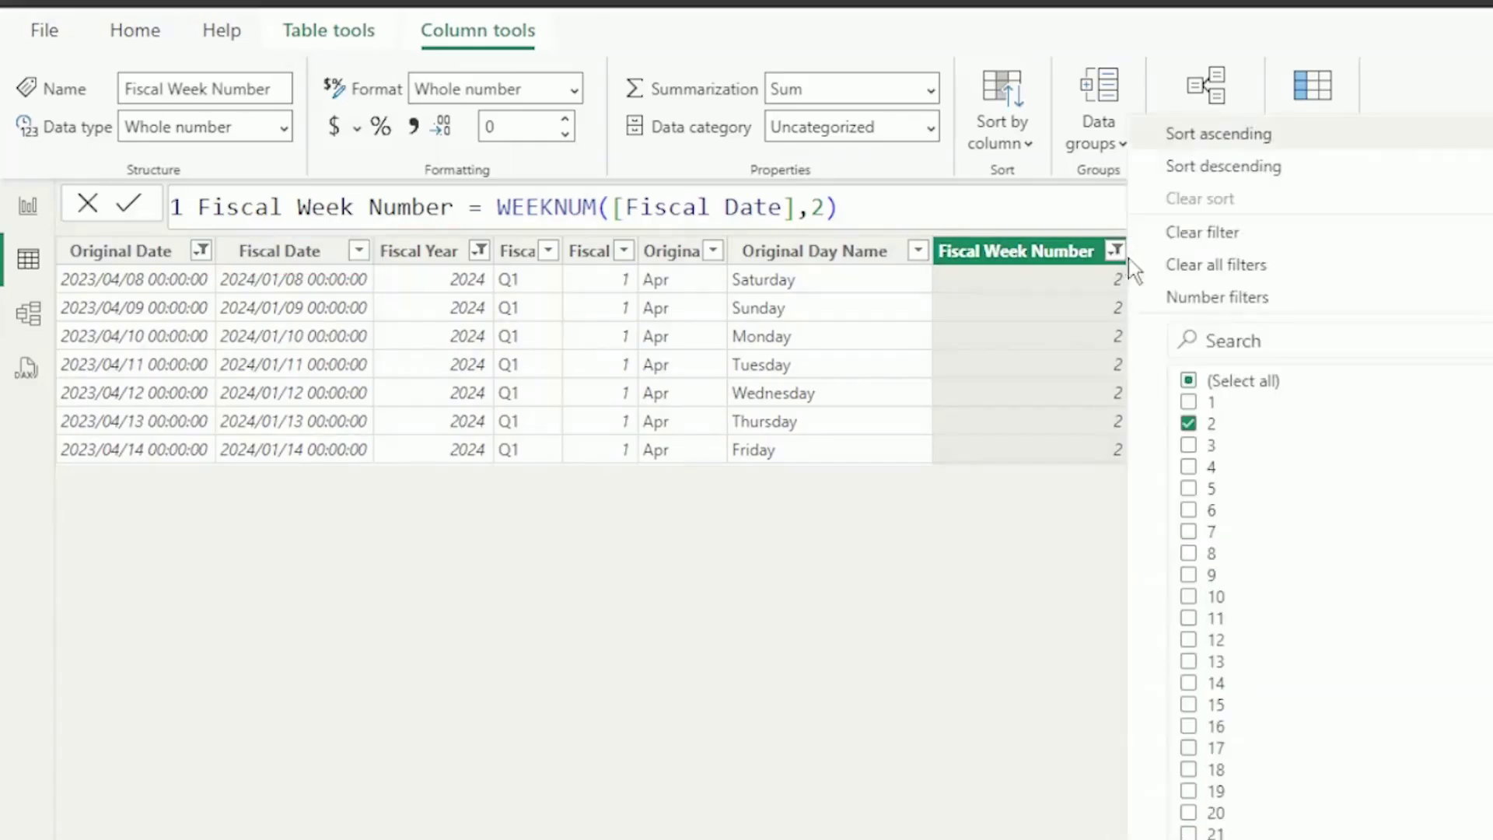
pyautogui.click(1241, 268)
pyautogui.click(1311, 133)
pyautogui.write('Shor')
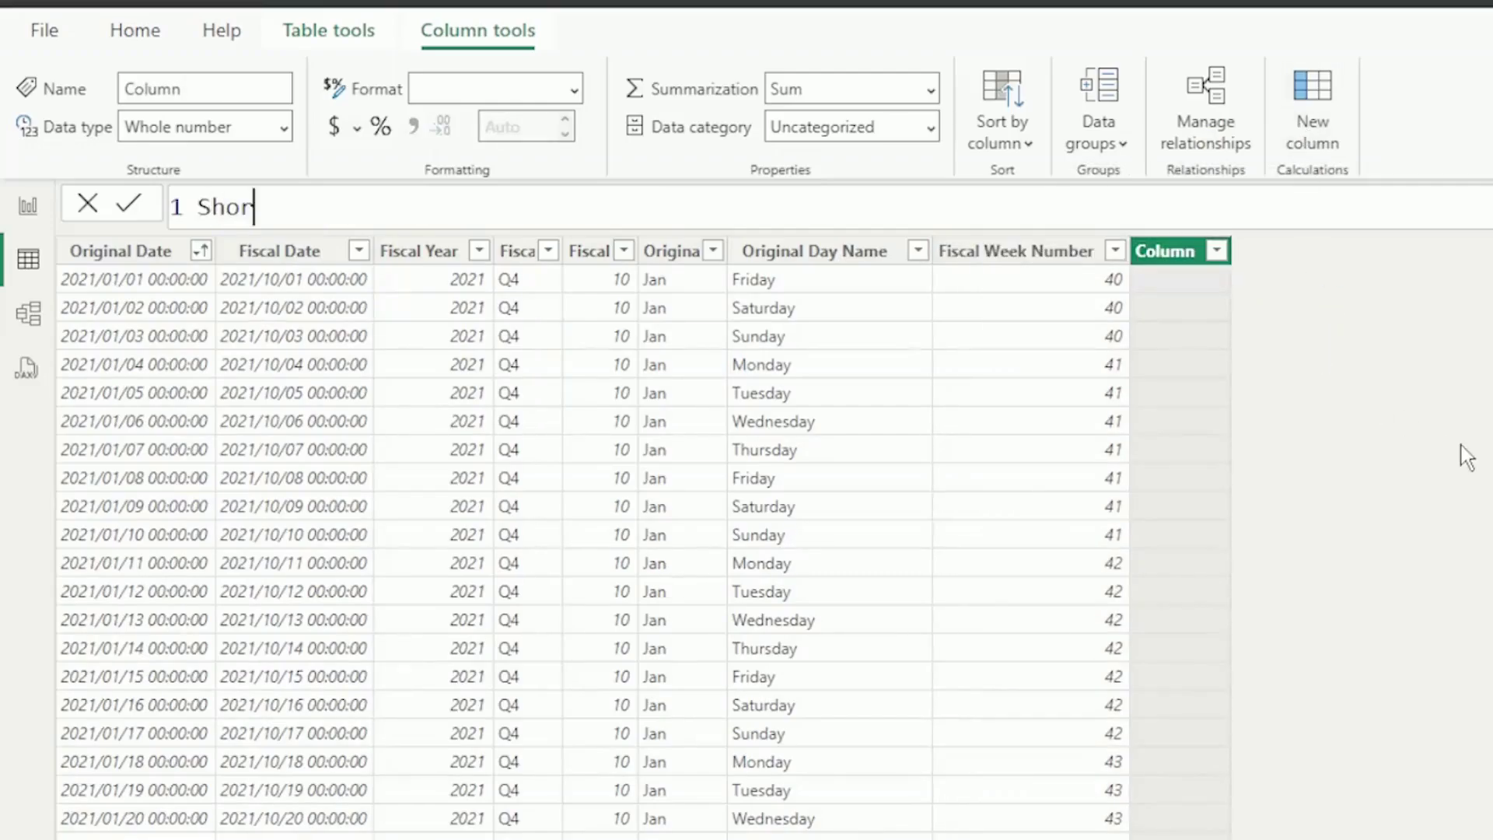
pyautogui.write('t Fiscal Year')
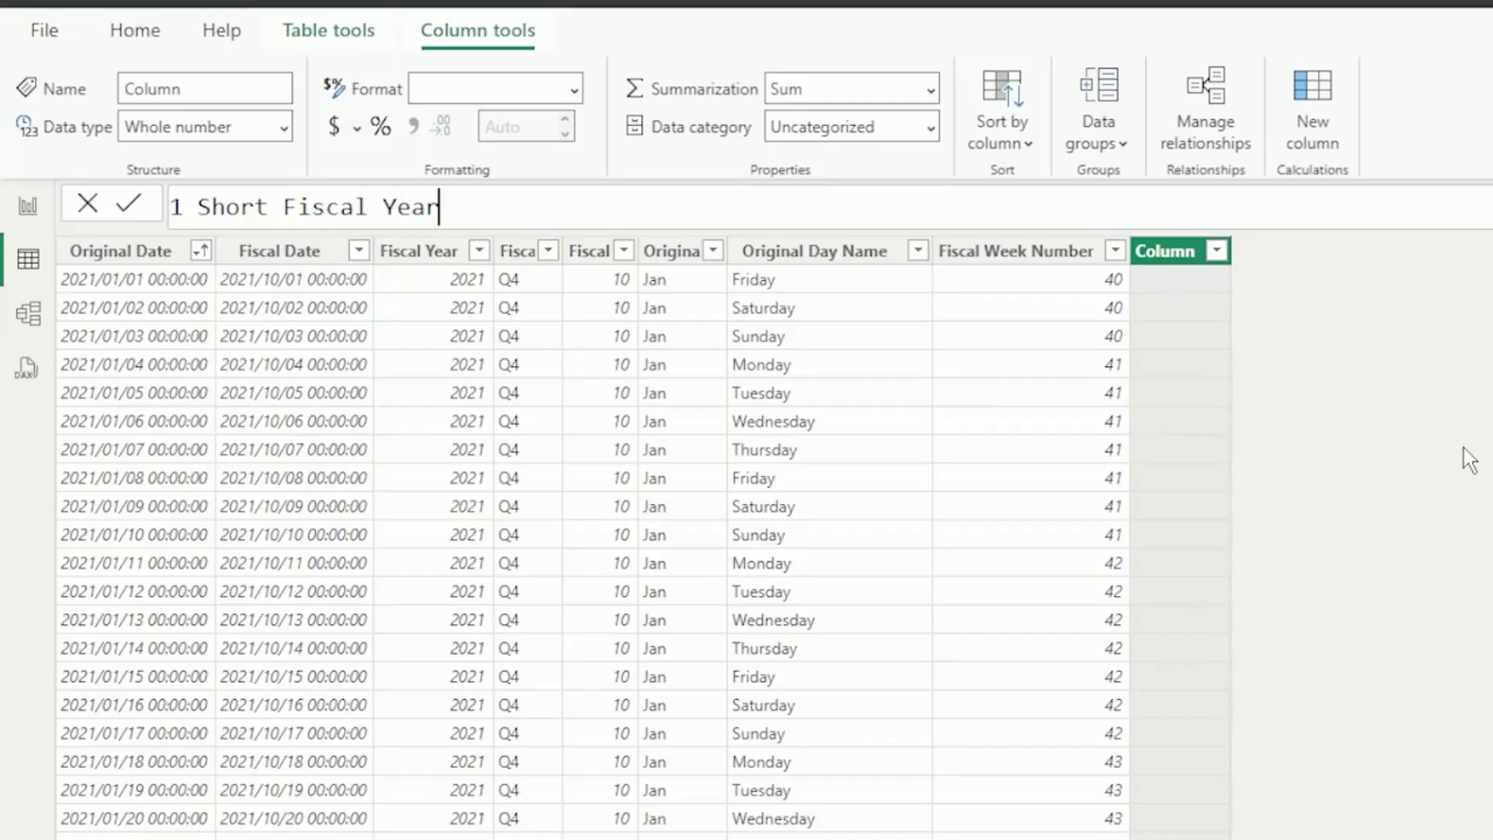
pyautogui.write(' = Ri')
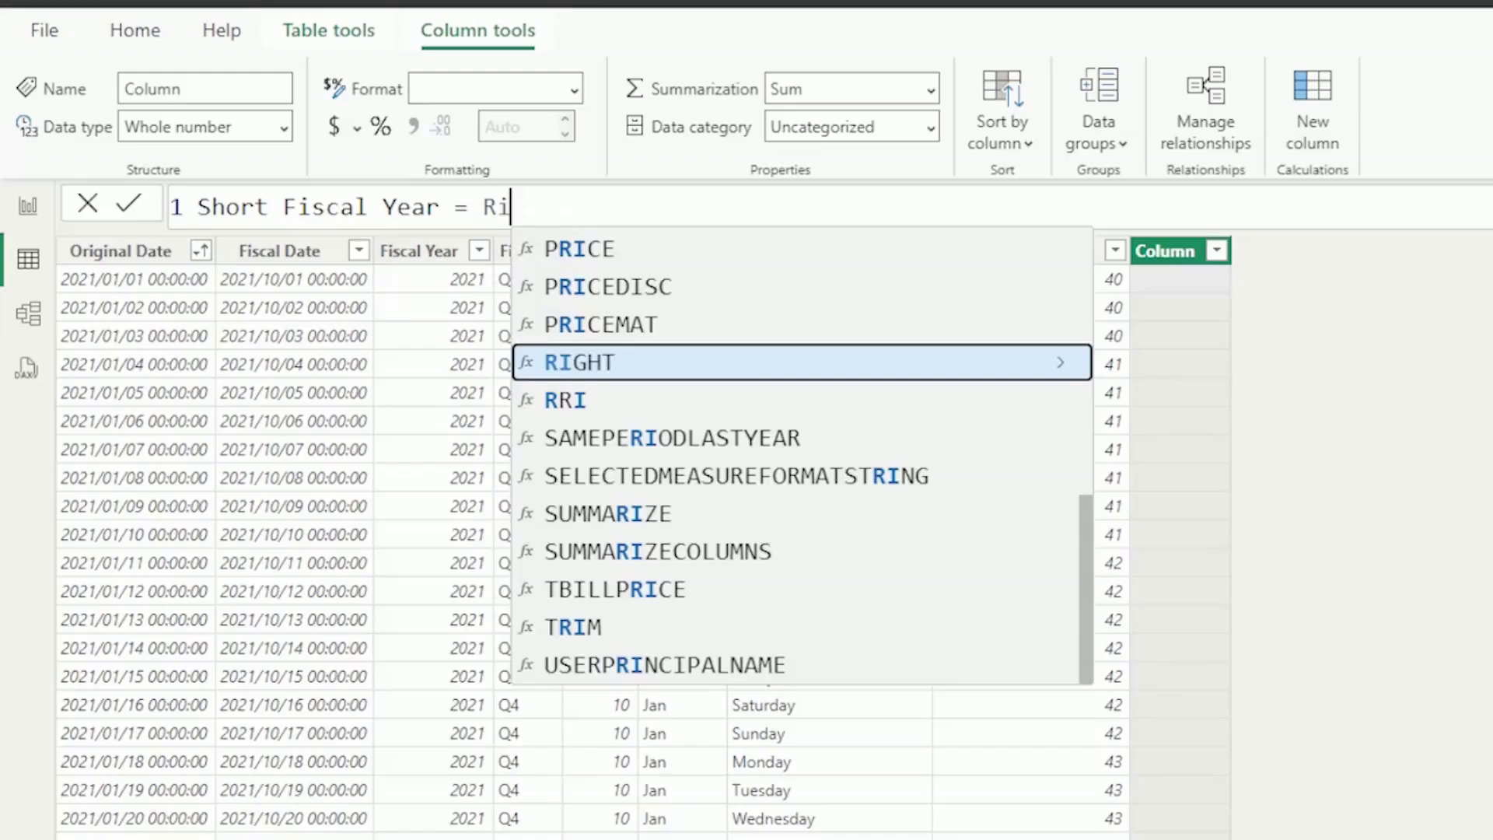
pyautogui.press('Tab')
pyautogui.write('[')
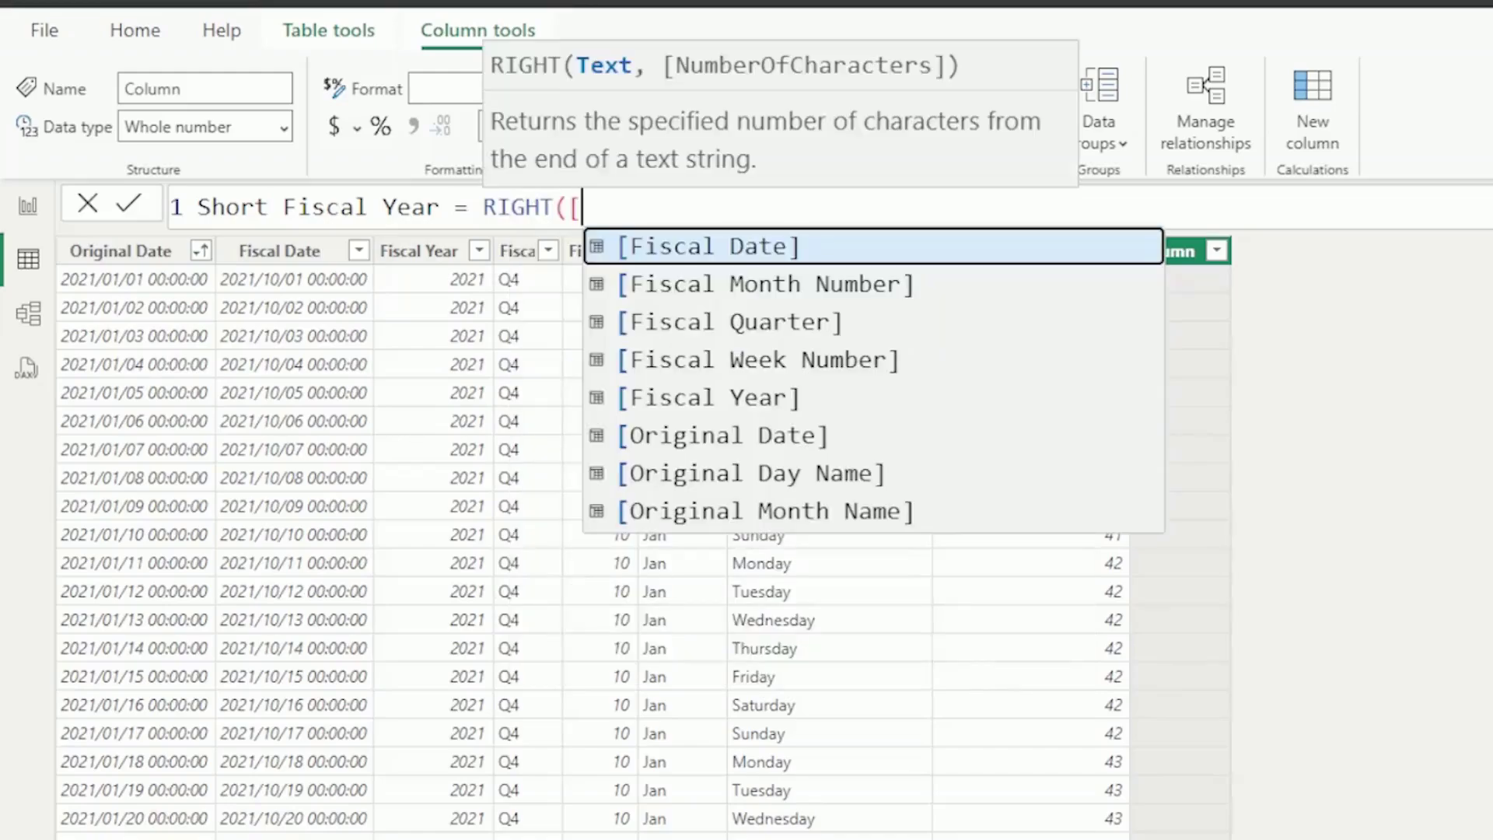
pyautogui.press('Down')
pyautogui.press('Down')
pyautogui.press('Down')
pyautogui.press('Down')
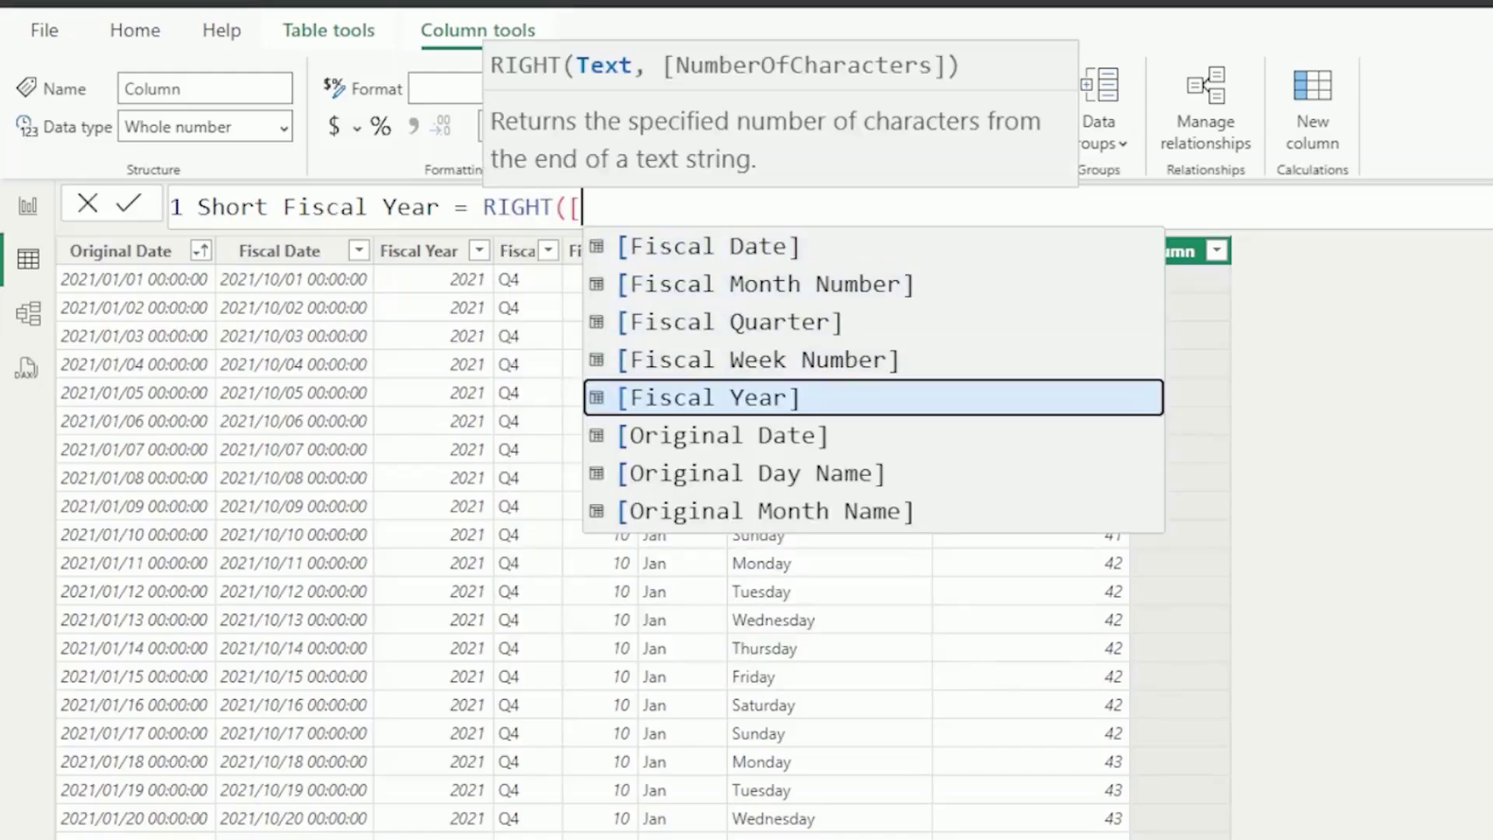
pyautogui.press('Tab')
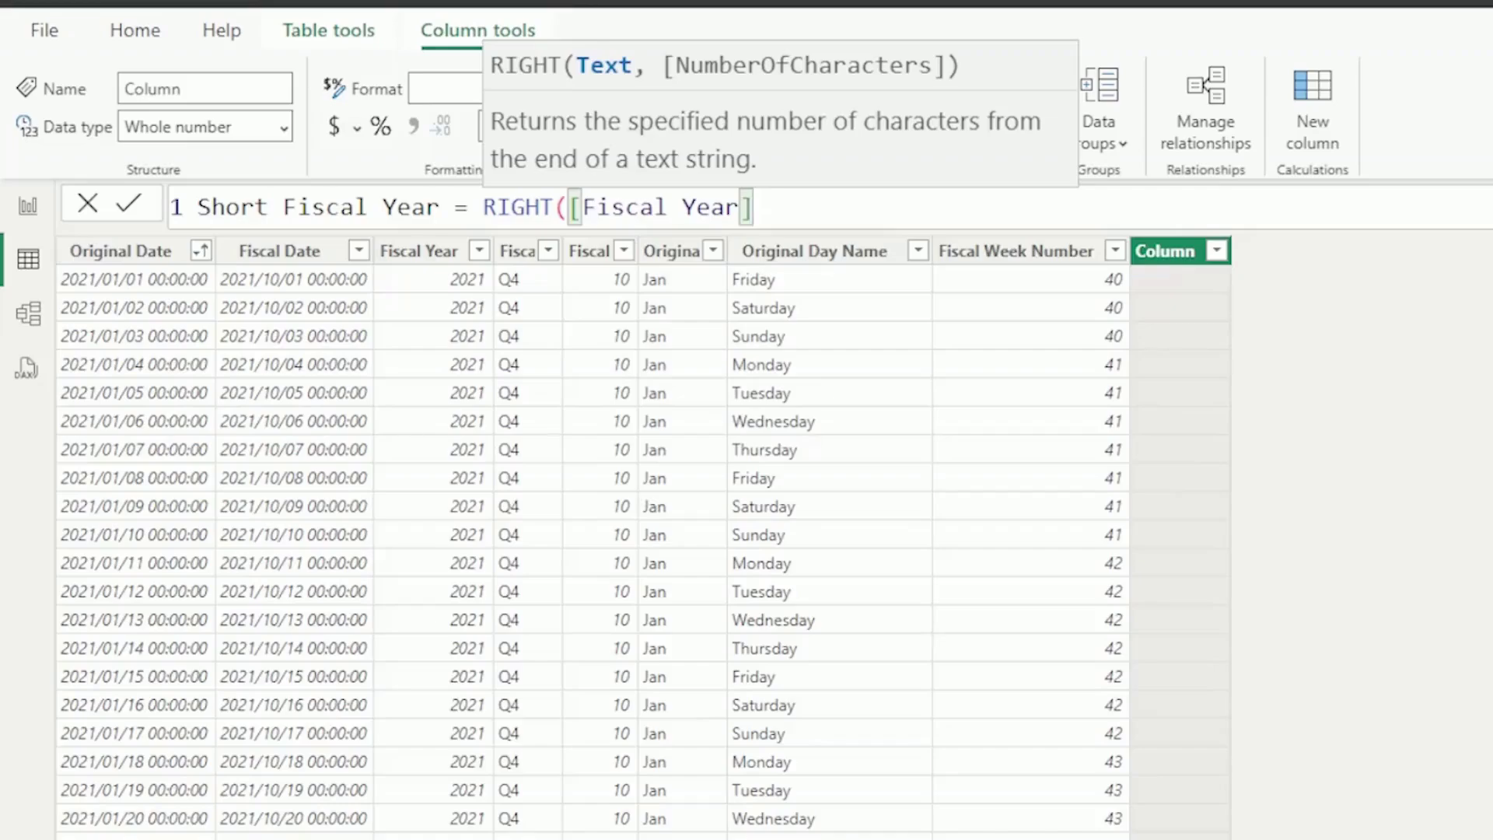
pyautogui.write(',')
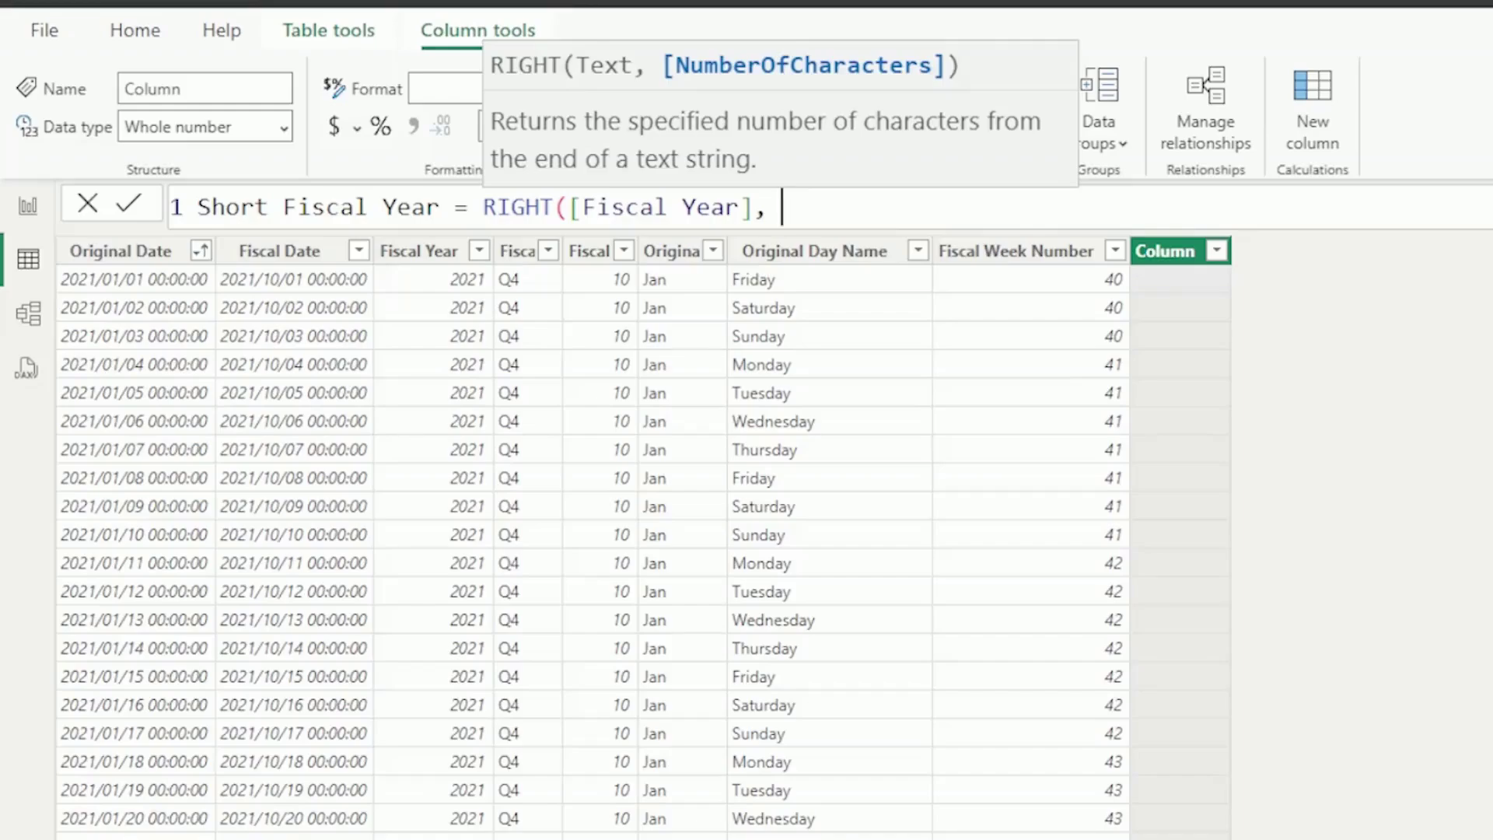
pyautogui.write(' 2)')
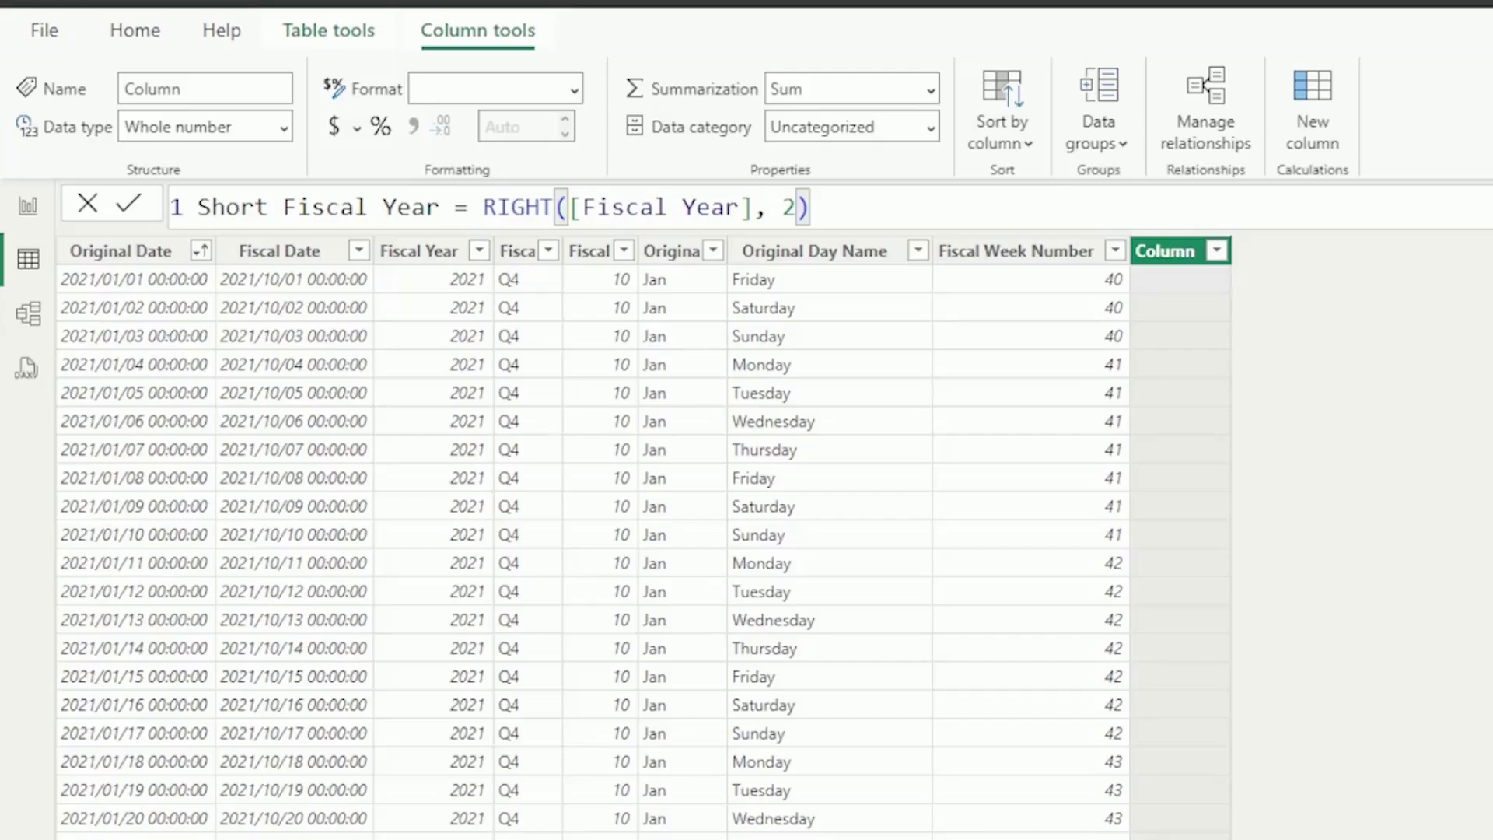
pyautogui.press('Return')
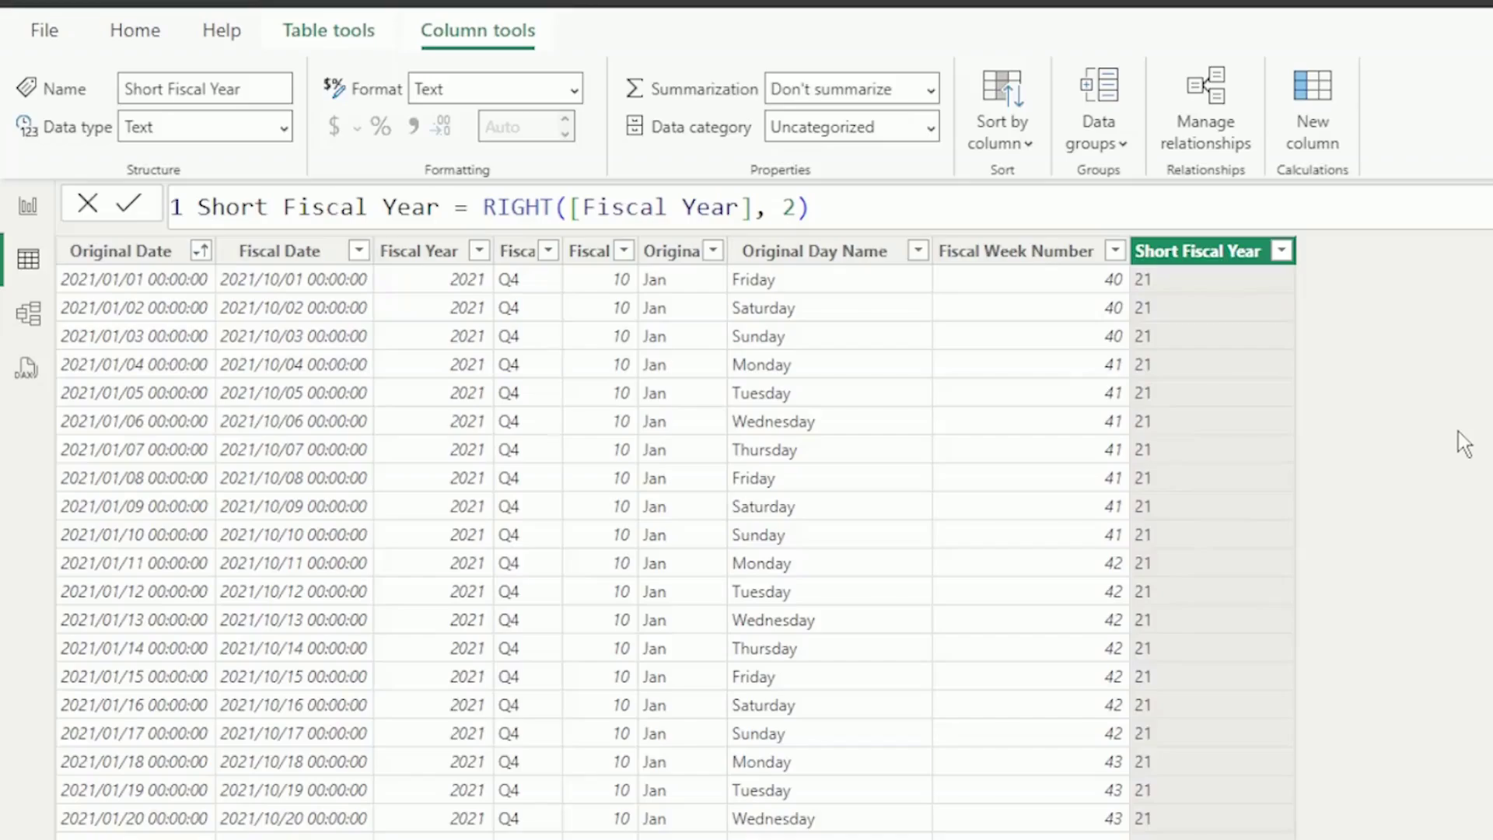
# Try a "FY" & prefix on the Short Fiscal Year formula, then select that prefix.
pyautogui.click(479, 207)
pyautogui.write('"')
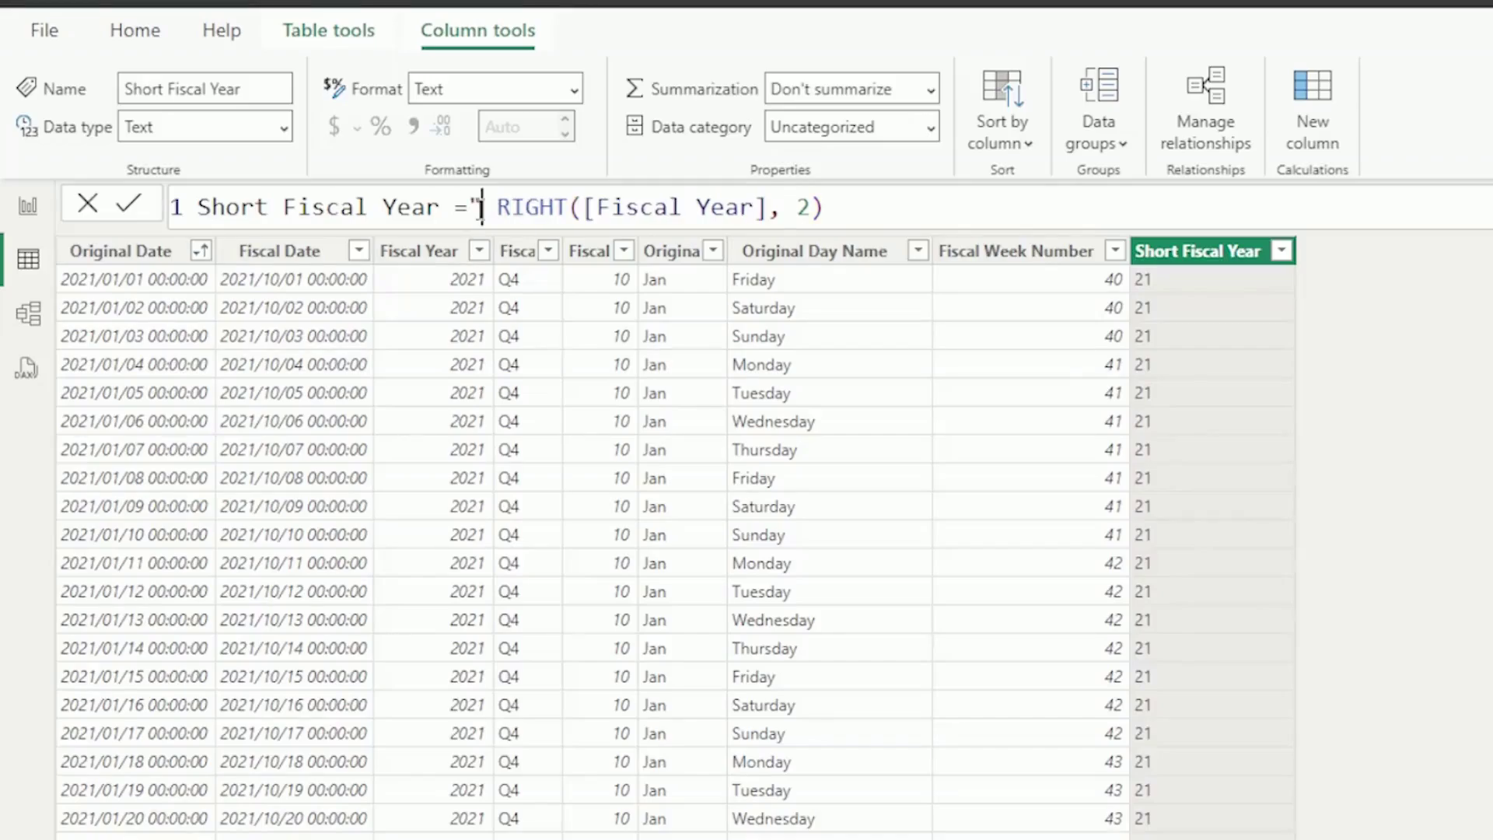
pyautogui.write('FY" ')
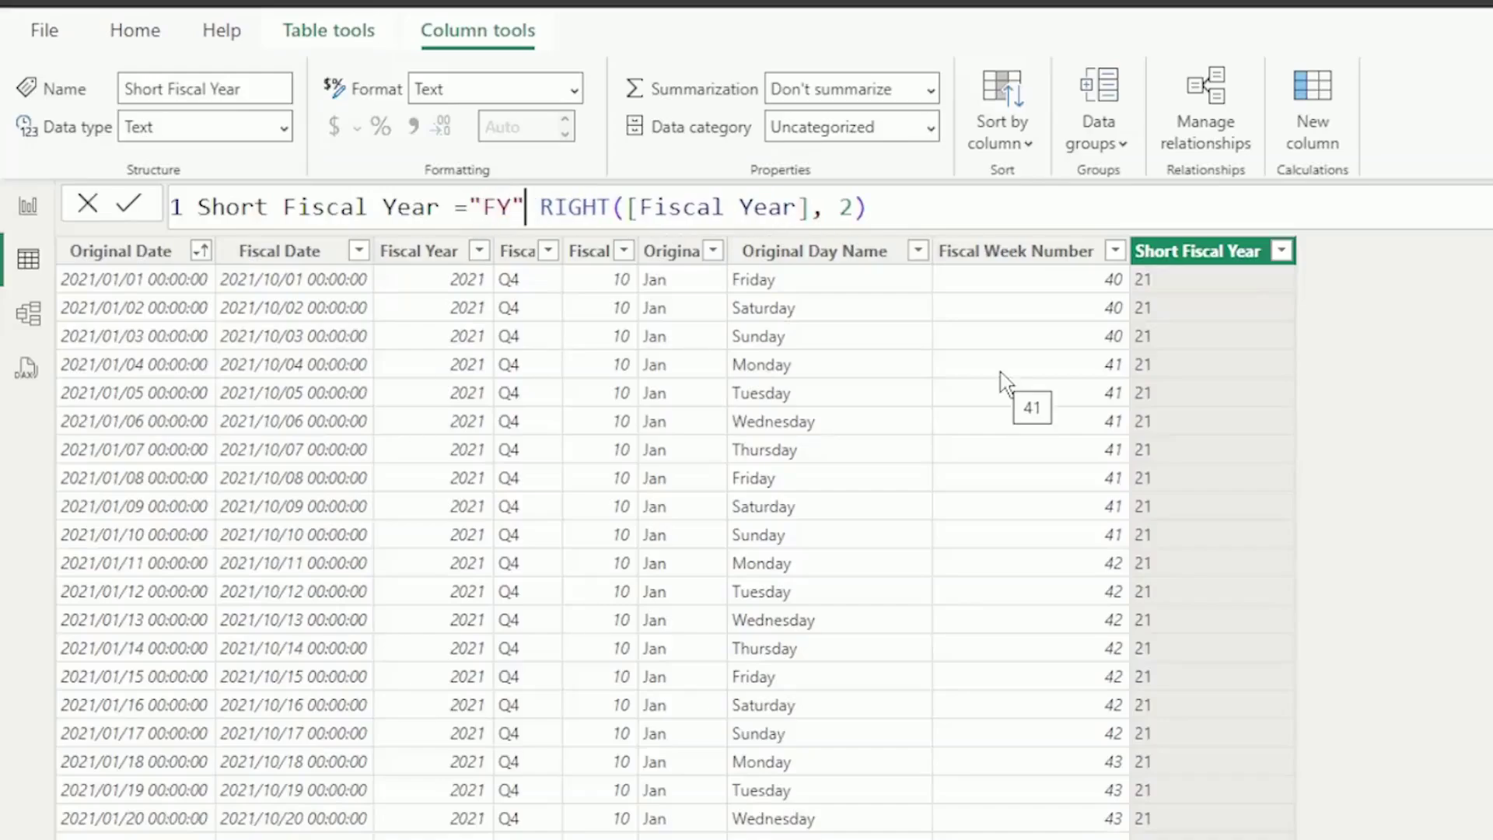
pyautogui.write('&')
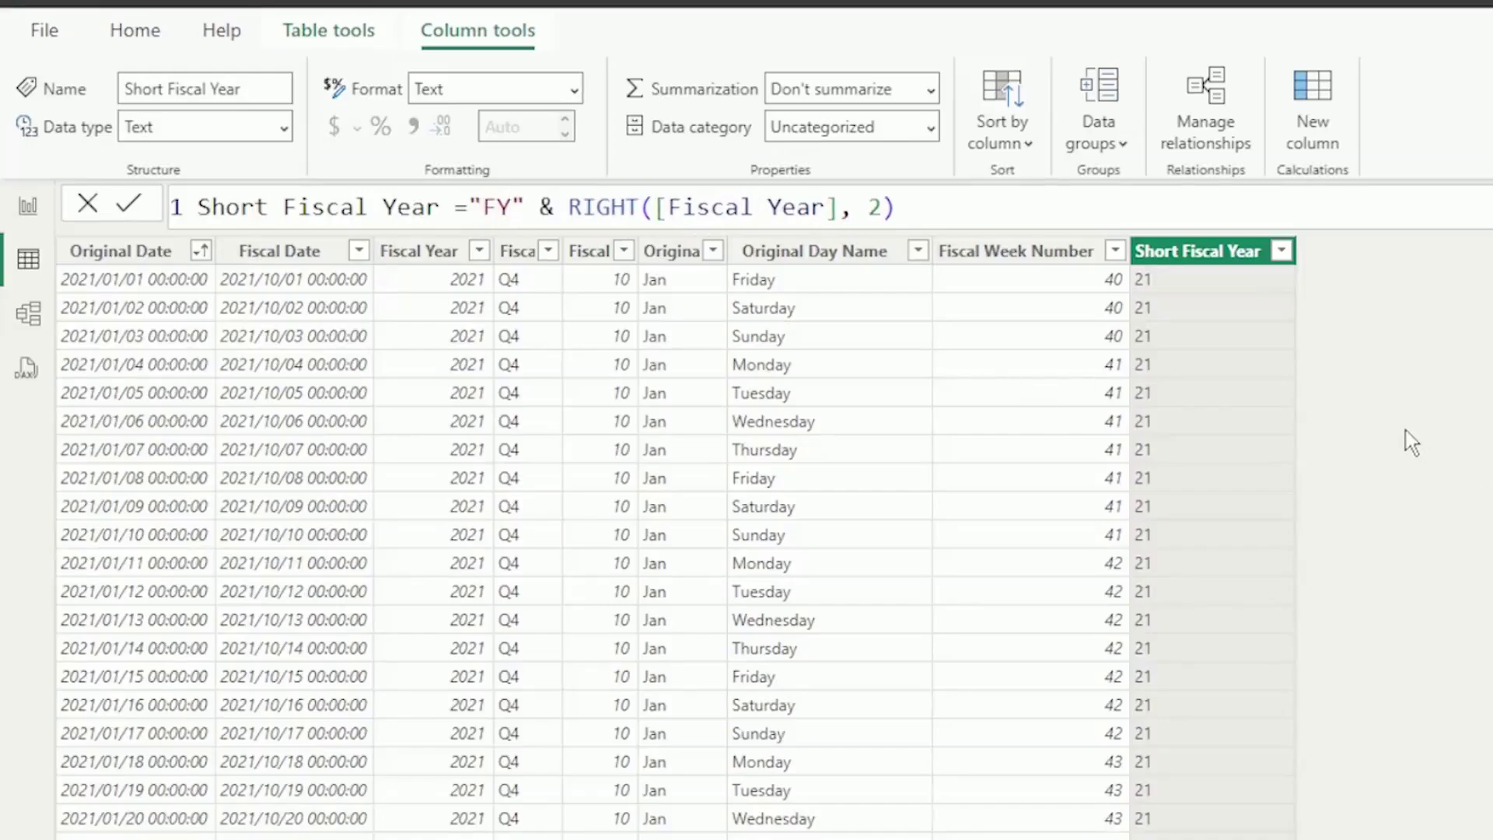
pyautogui.press('Return')
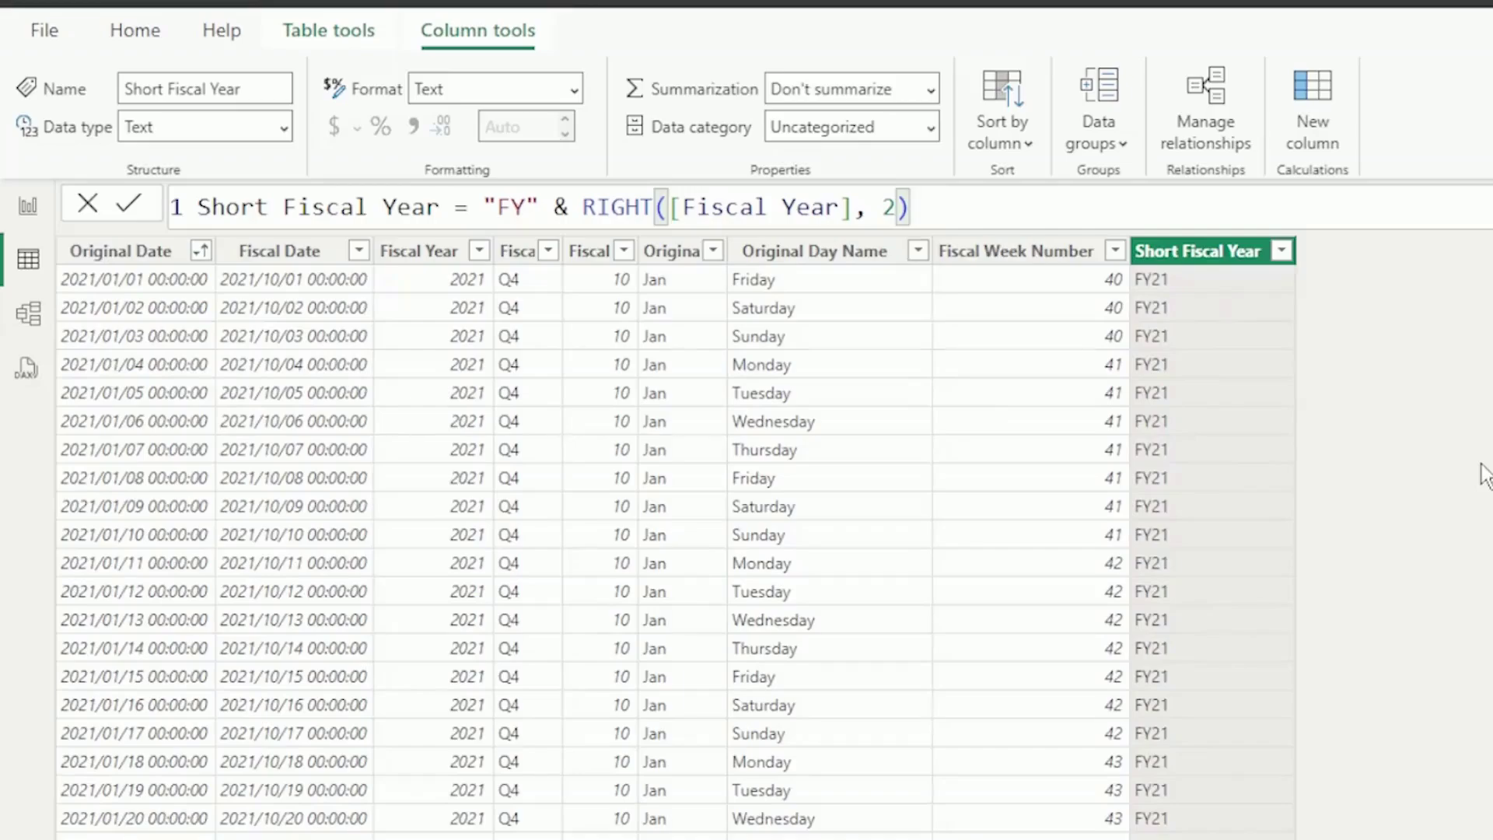
pyautogui.moveTo(489, 203); pyautogui.dragTo(550, 205)
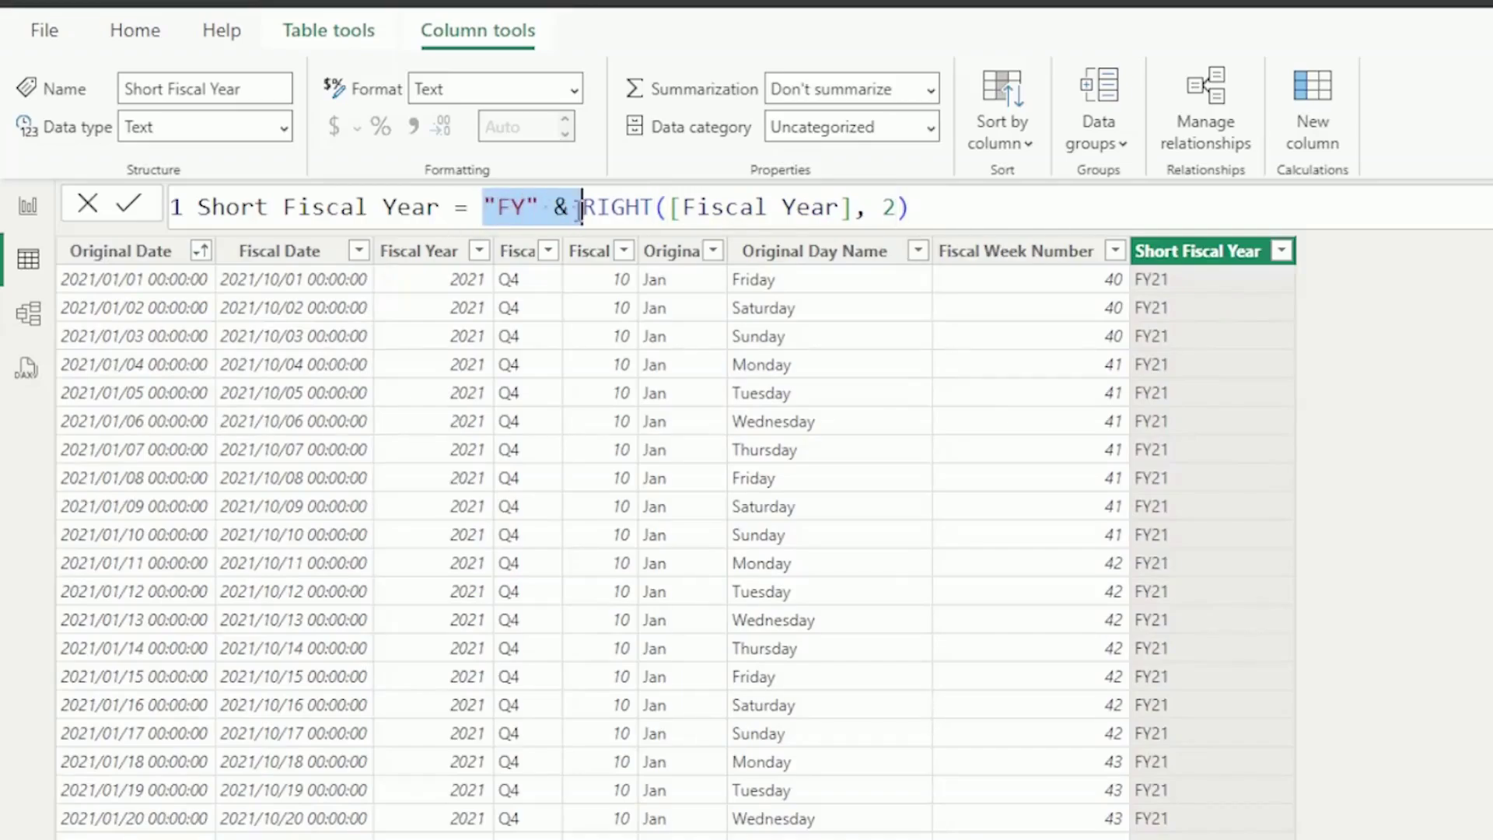
# Drop the FY prefix from Short Fiscal Year and add FYYY = "FY" & [Short Fiscal Year].
pyautogui.press('BackSpace')
pyautogui.press('Return')
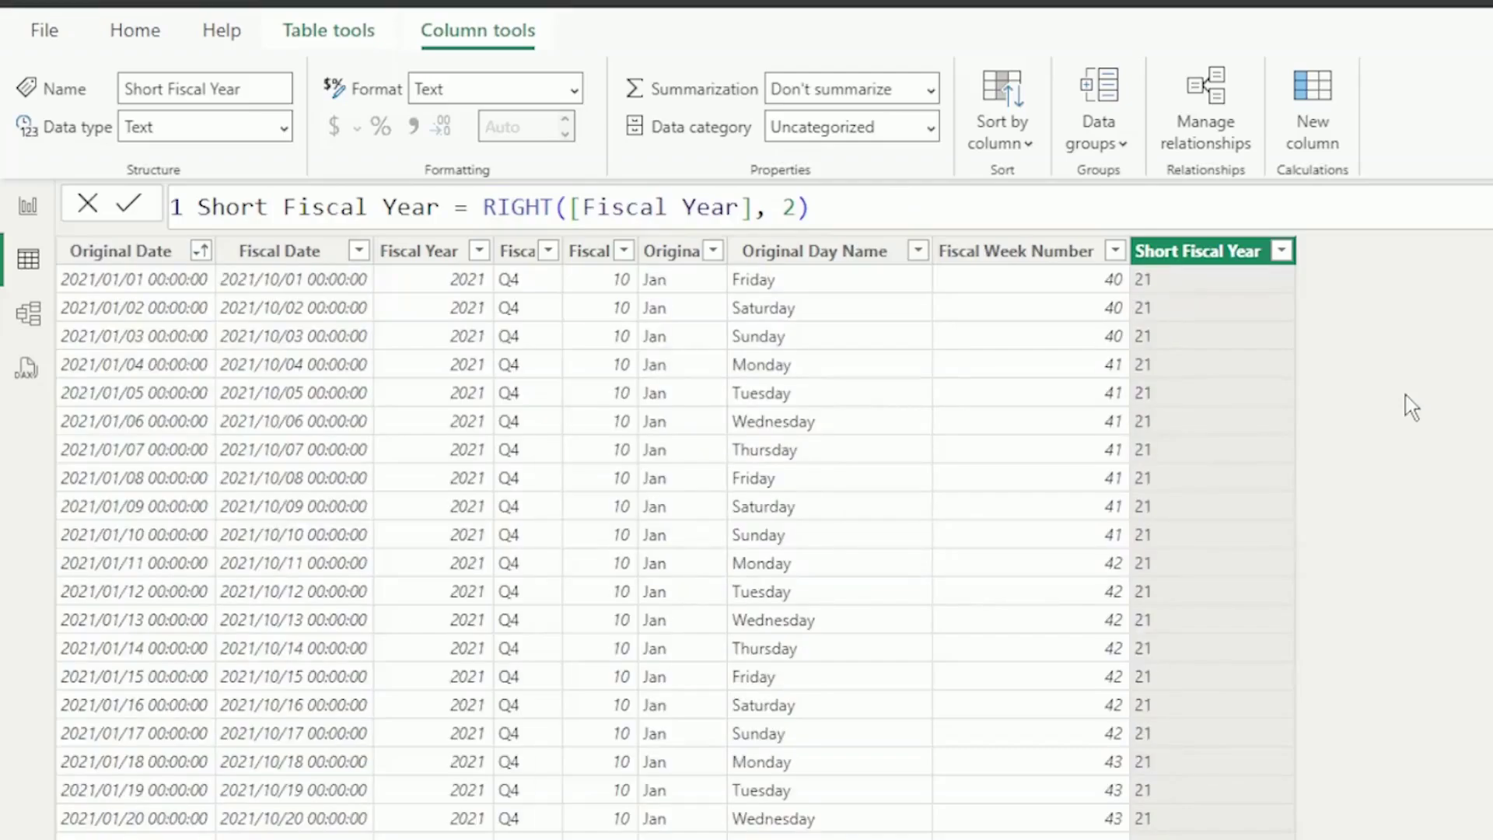
pyautogui.hotkey('alt', 'n')
pyautogui.write('FY')
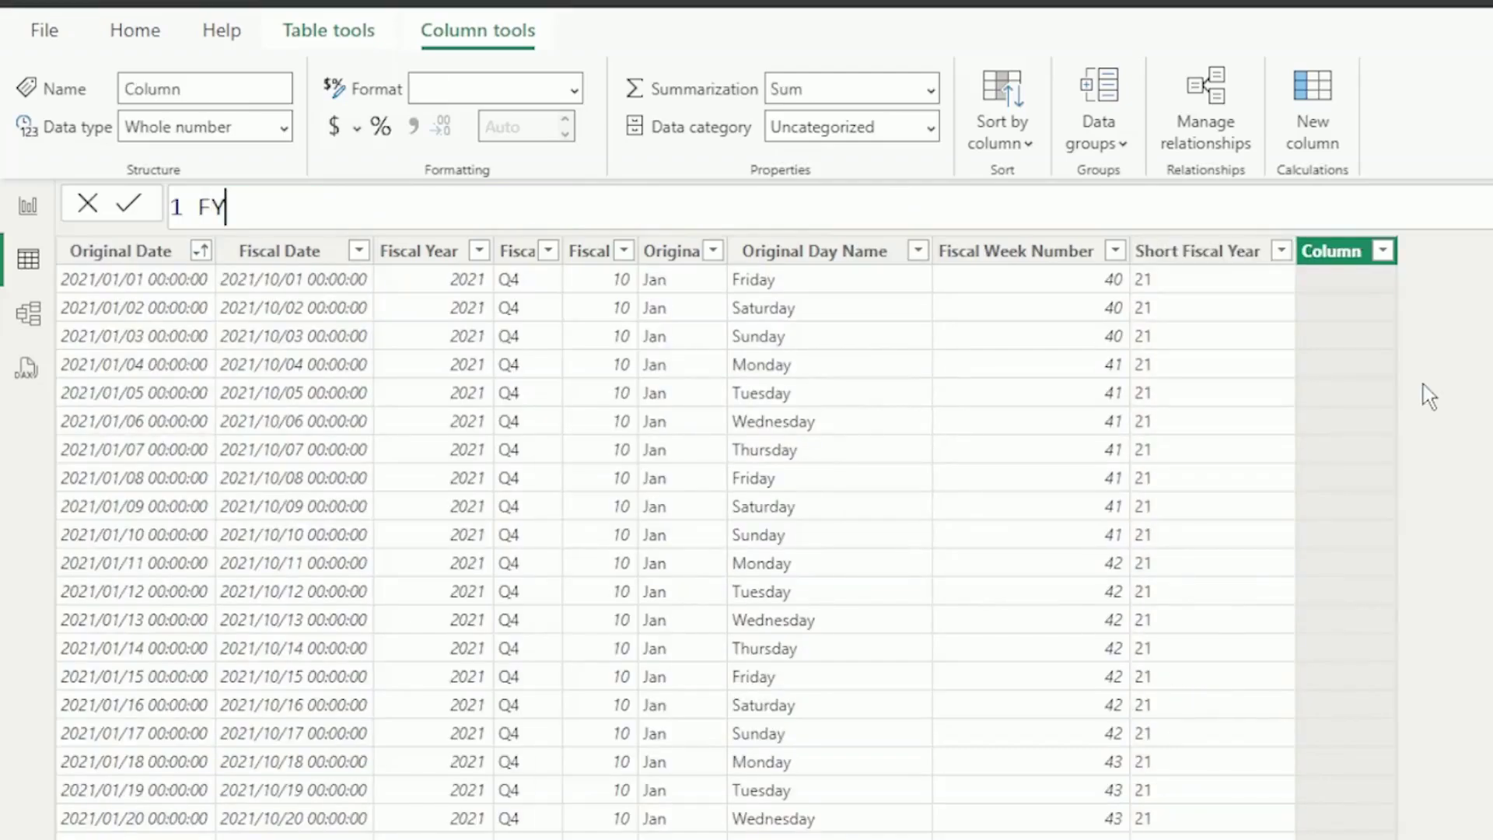
pyautogui.write('YY = "FY" & [')
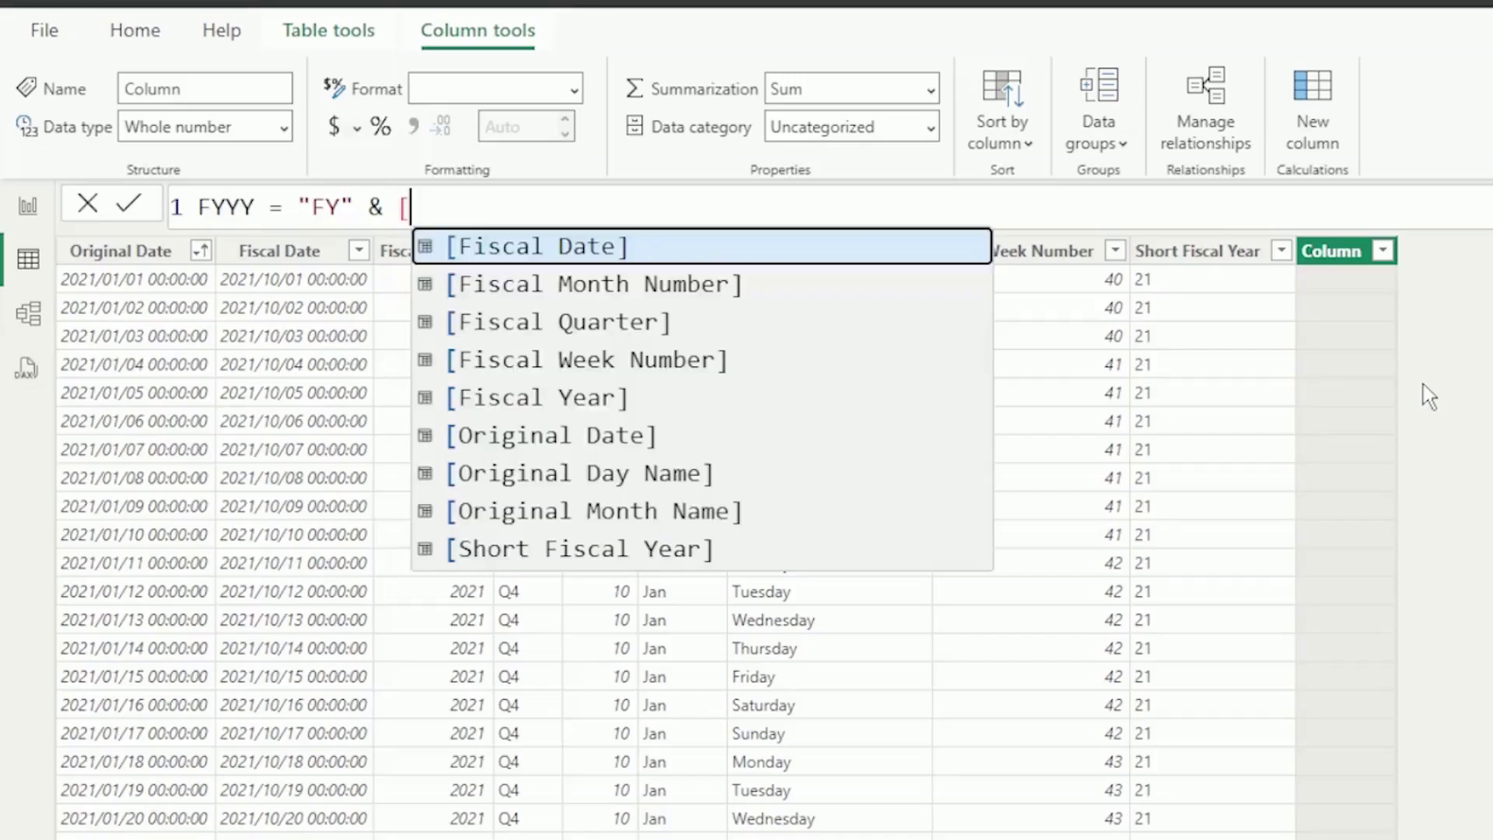
pyautogui.press('Down')
pyautogui.press('Down')
pyautogui.press('Down')
pyautogui.press('Down')
pyautogui.press('Down')
pyautogui.press('Down')
pyautogui.press('Down')
pyautogui.press('Down')
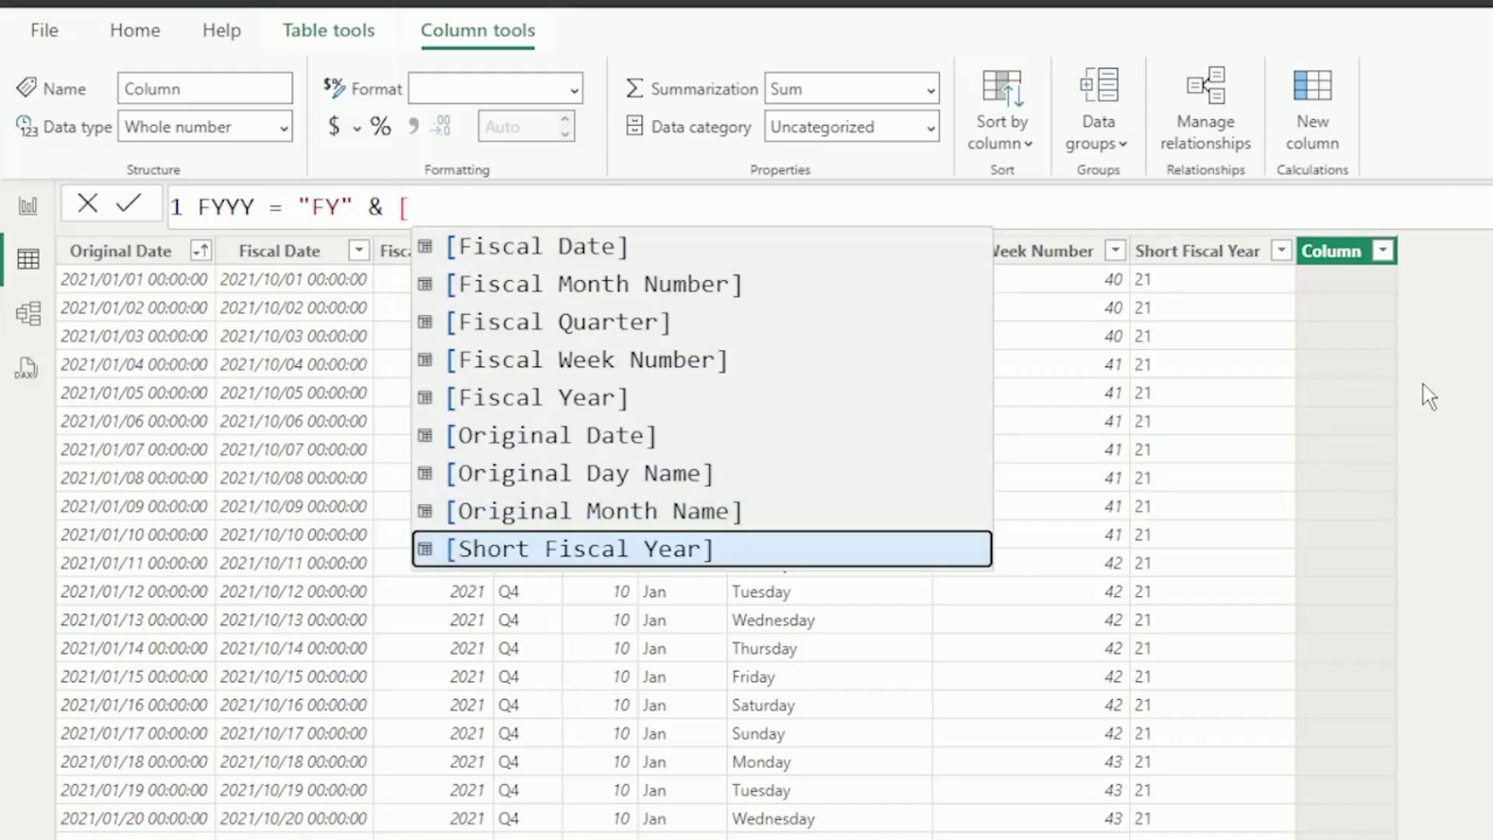
pyautogui.press('Tab')
pyautogui.press('Return')
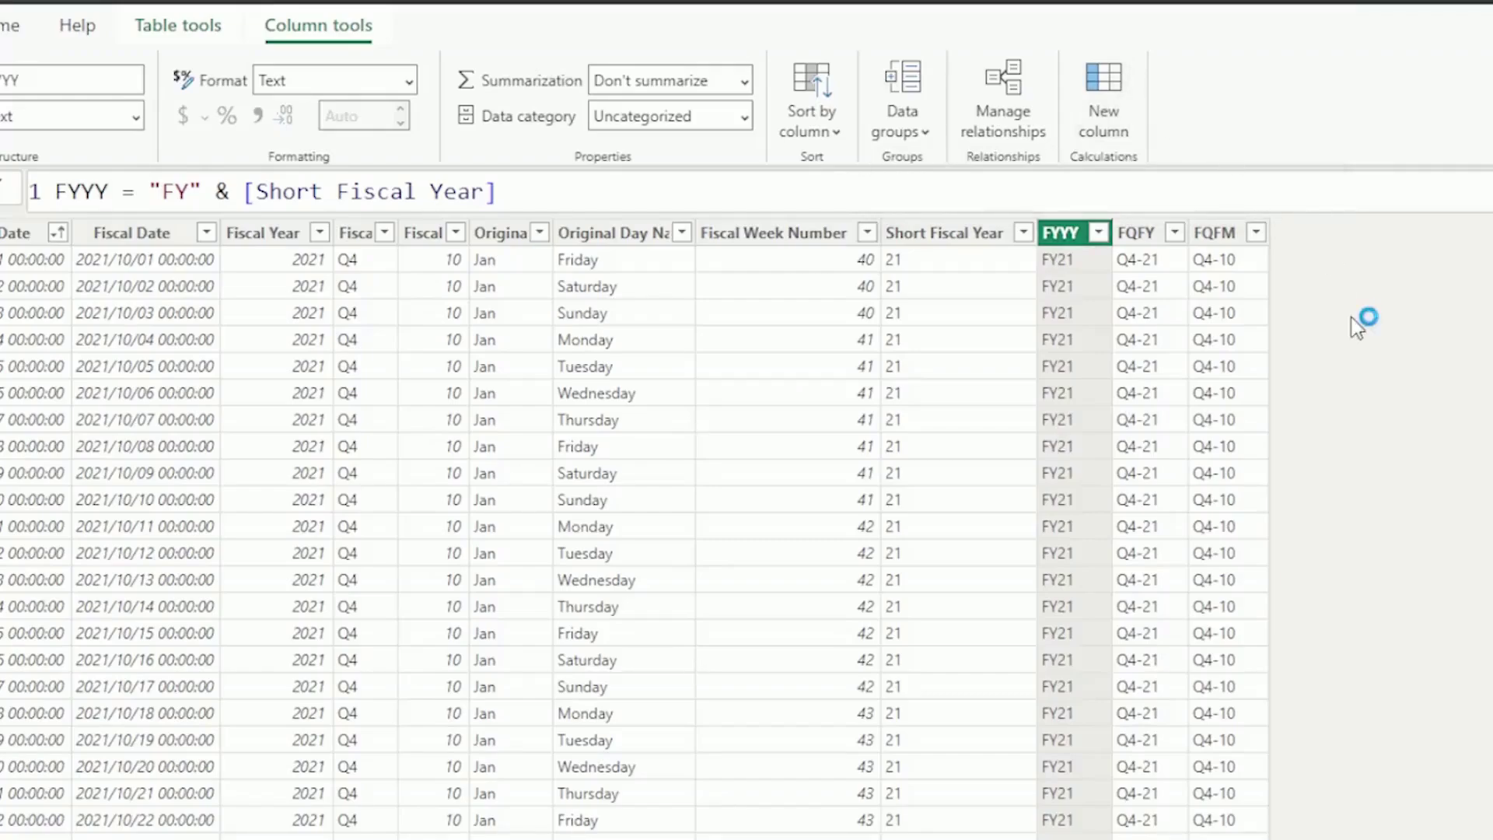
# Enter FYFW = [FYYY] & " WK" & [Fiscal Week Number], adding the space before WK.
pyautogui.write('FYFW = [FYY')
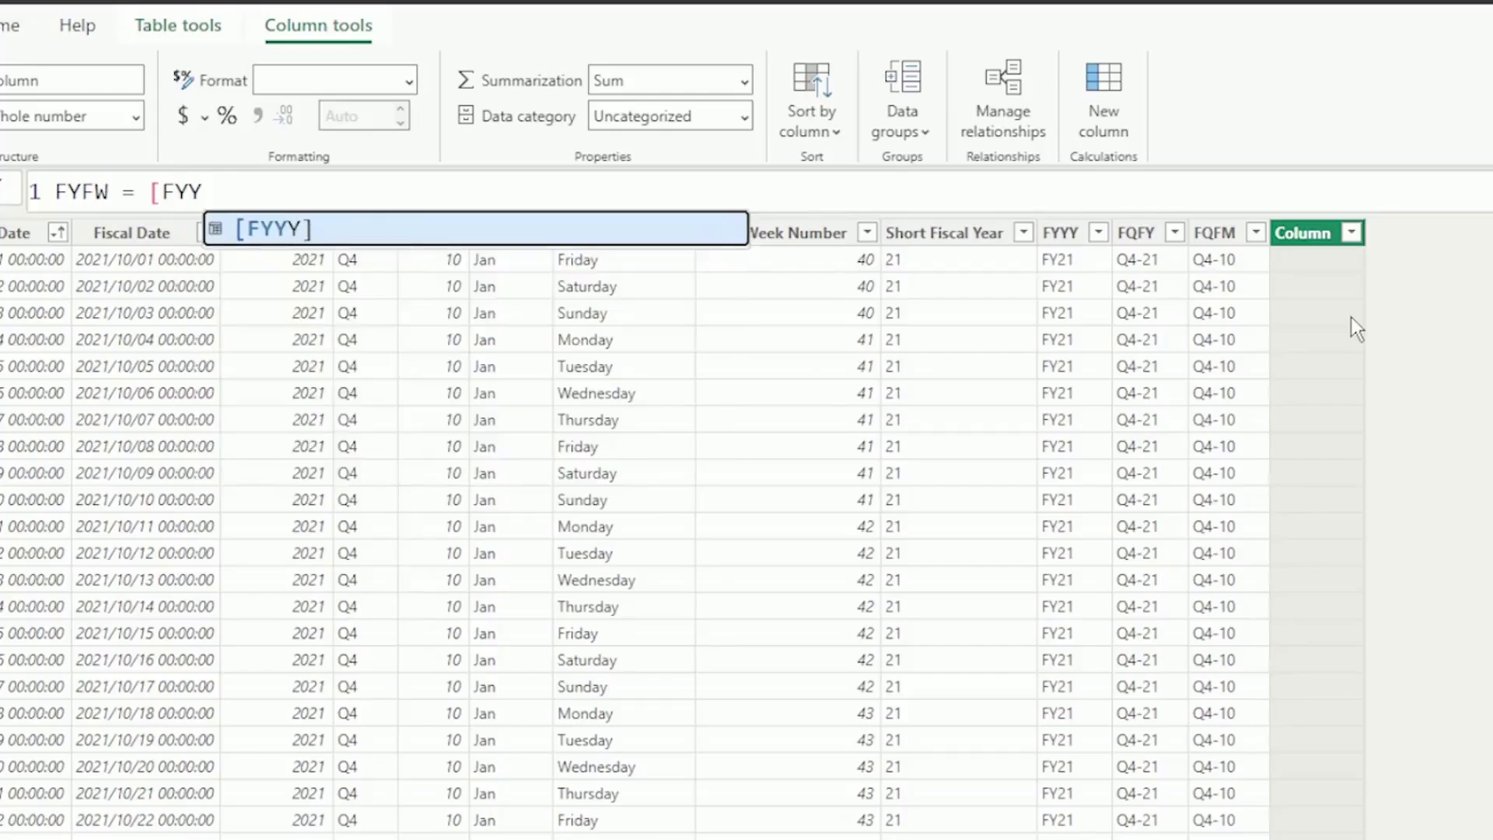
pyautogui.press('Tab')
pyautogui.write('& "W')
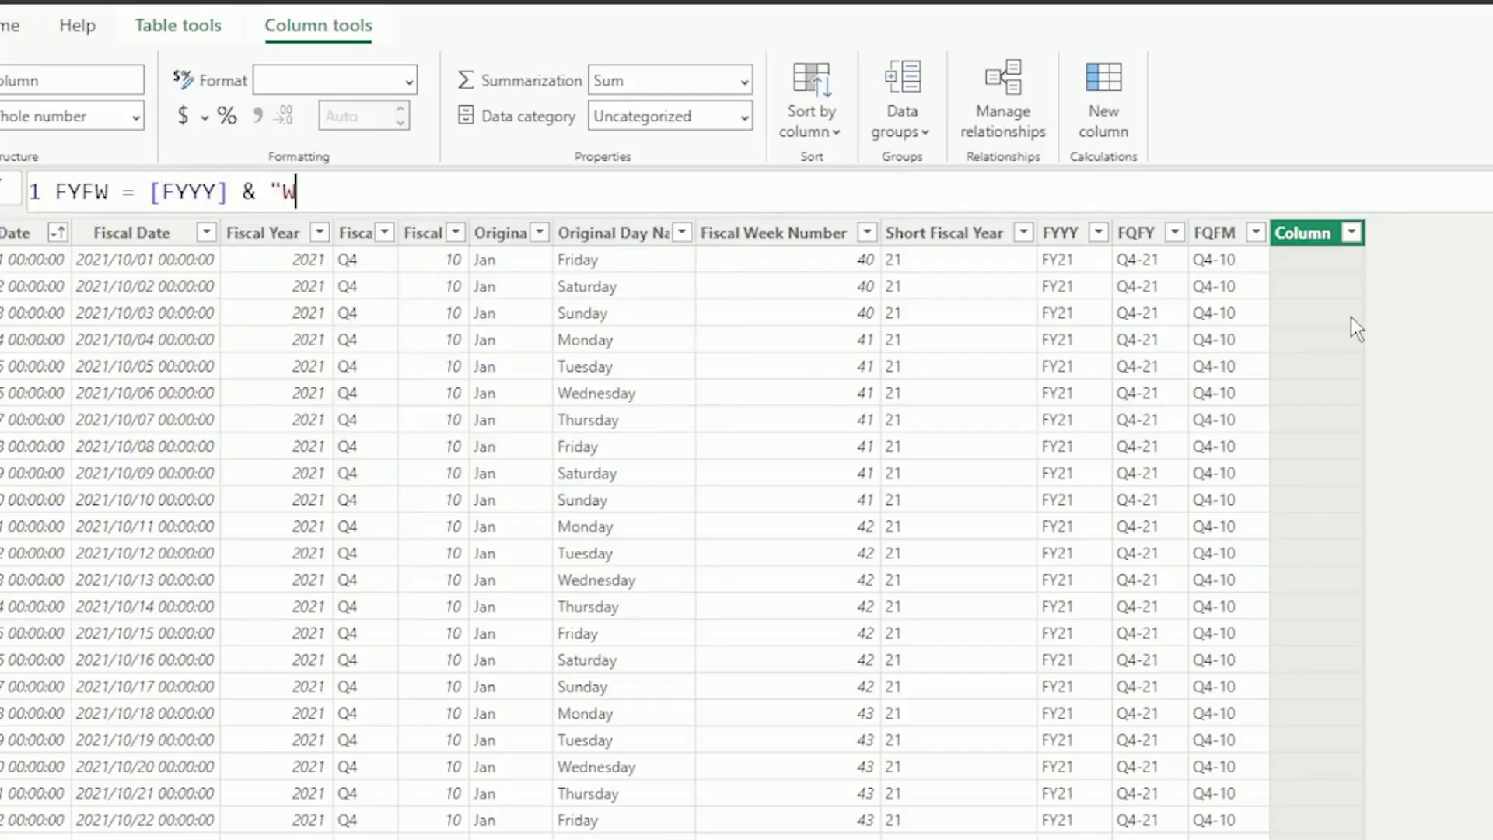
pyautogui.write('K" & [')
pyautogui.press('Tab')
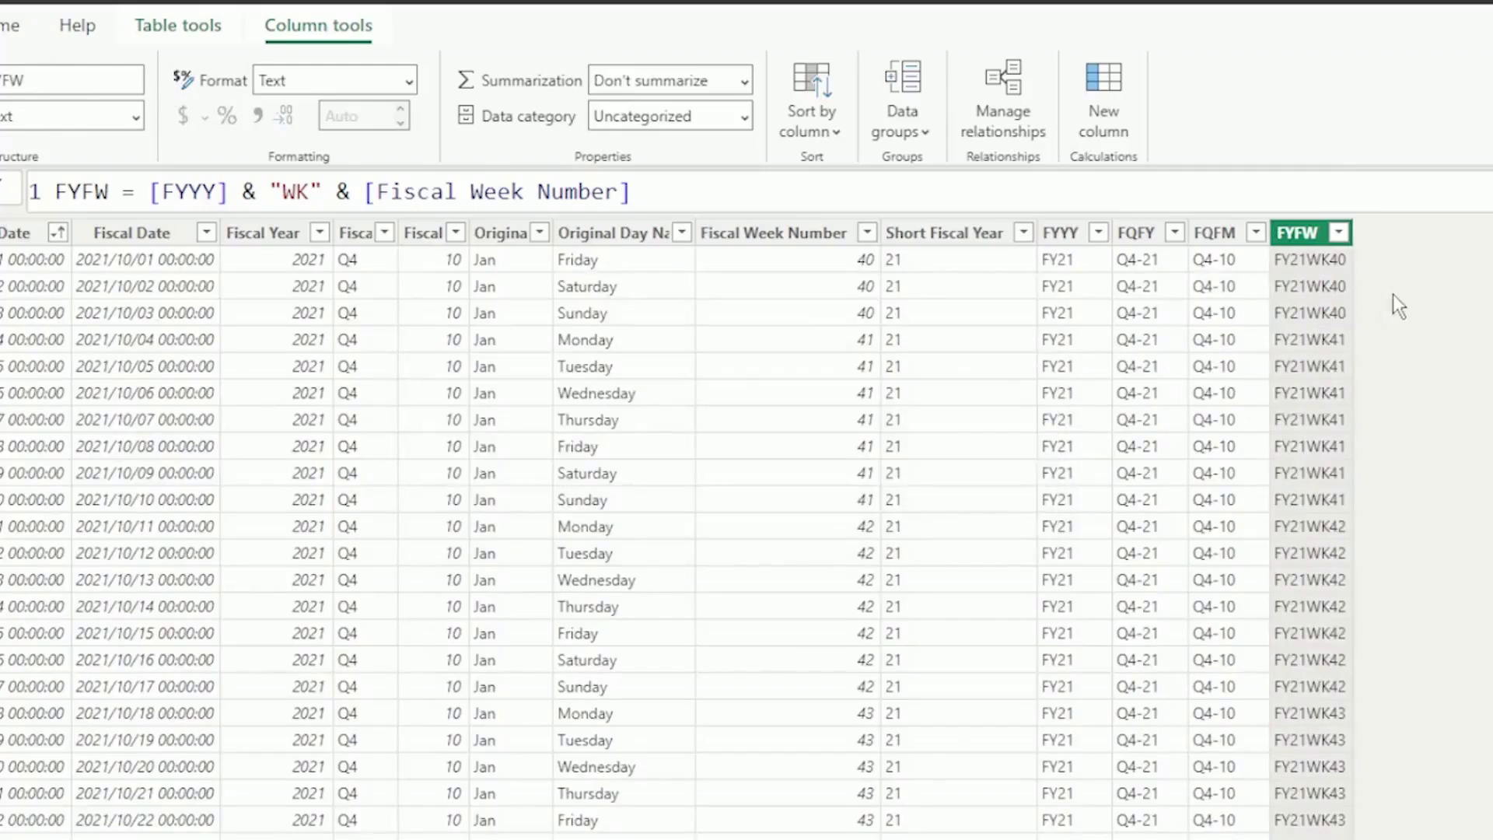
pyautogui.click(279, 192)
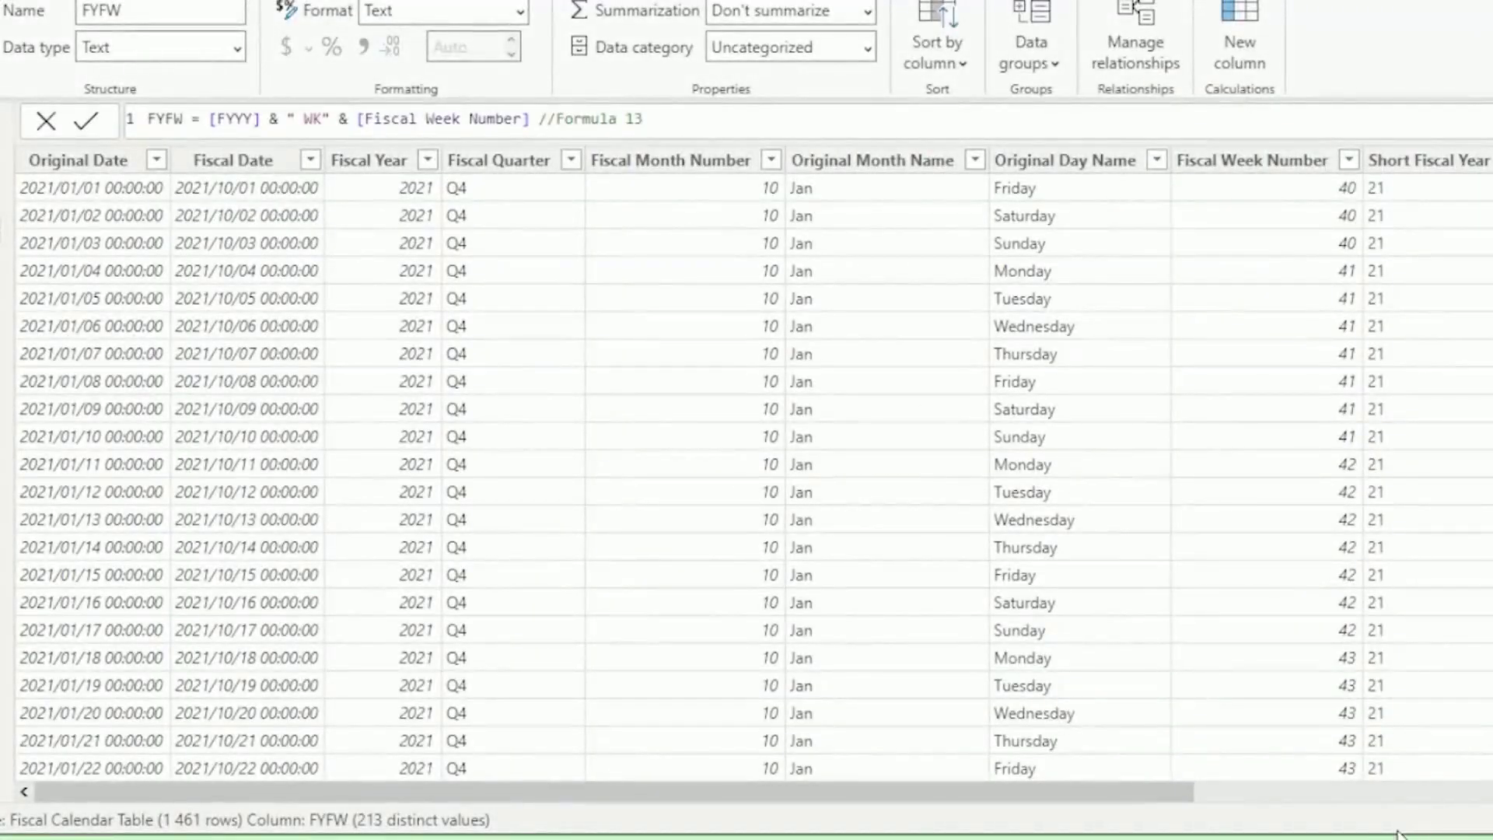
# Cross-filter the report to quarter Q1-24, then to fiscal month Q1-01.
pyautogui.moveTo(1073, 793); pyautogui.dragTo(1459, 793)
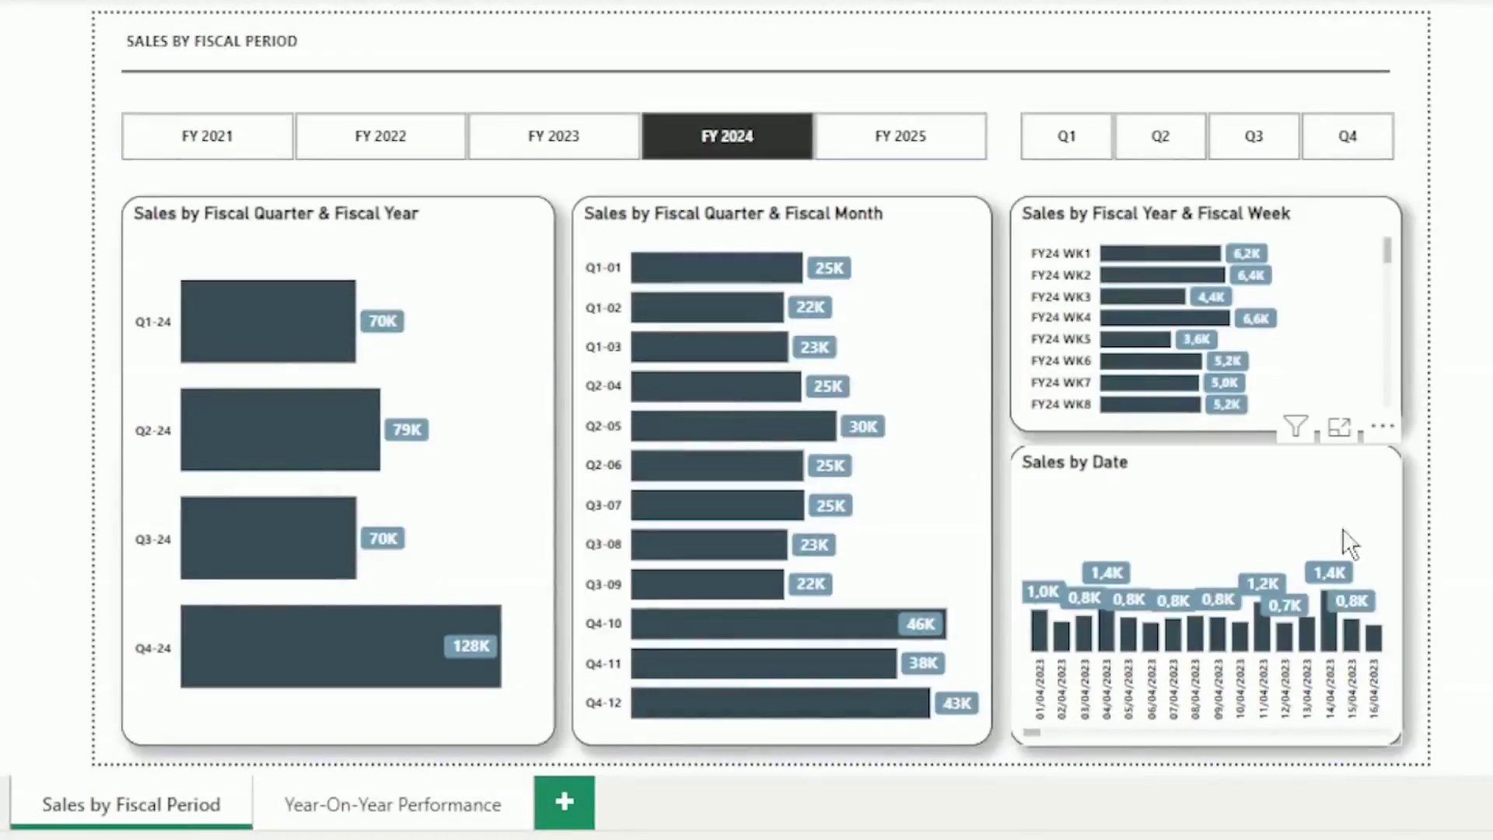
pyautogui.click(281, 329)
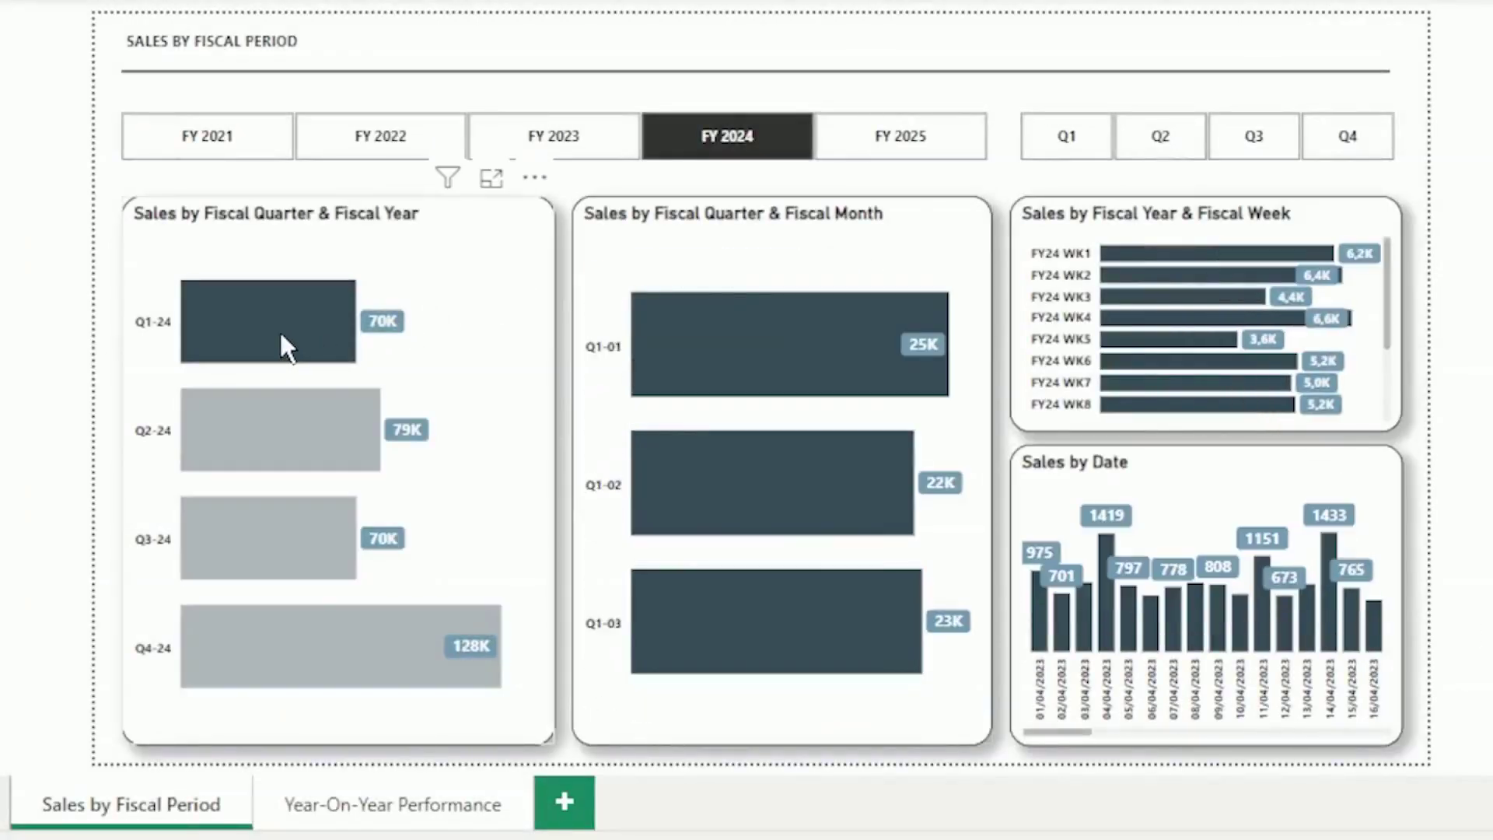
pyautogui.click(759, 343)
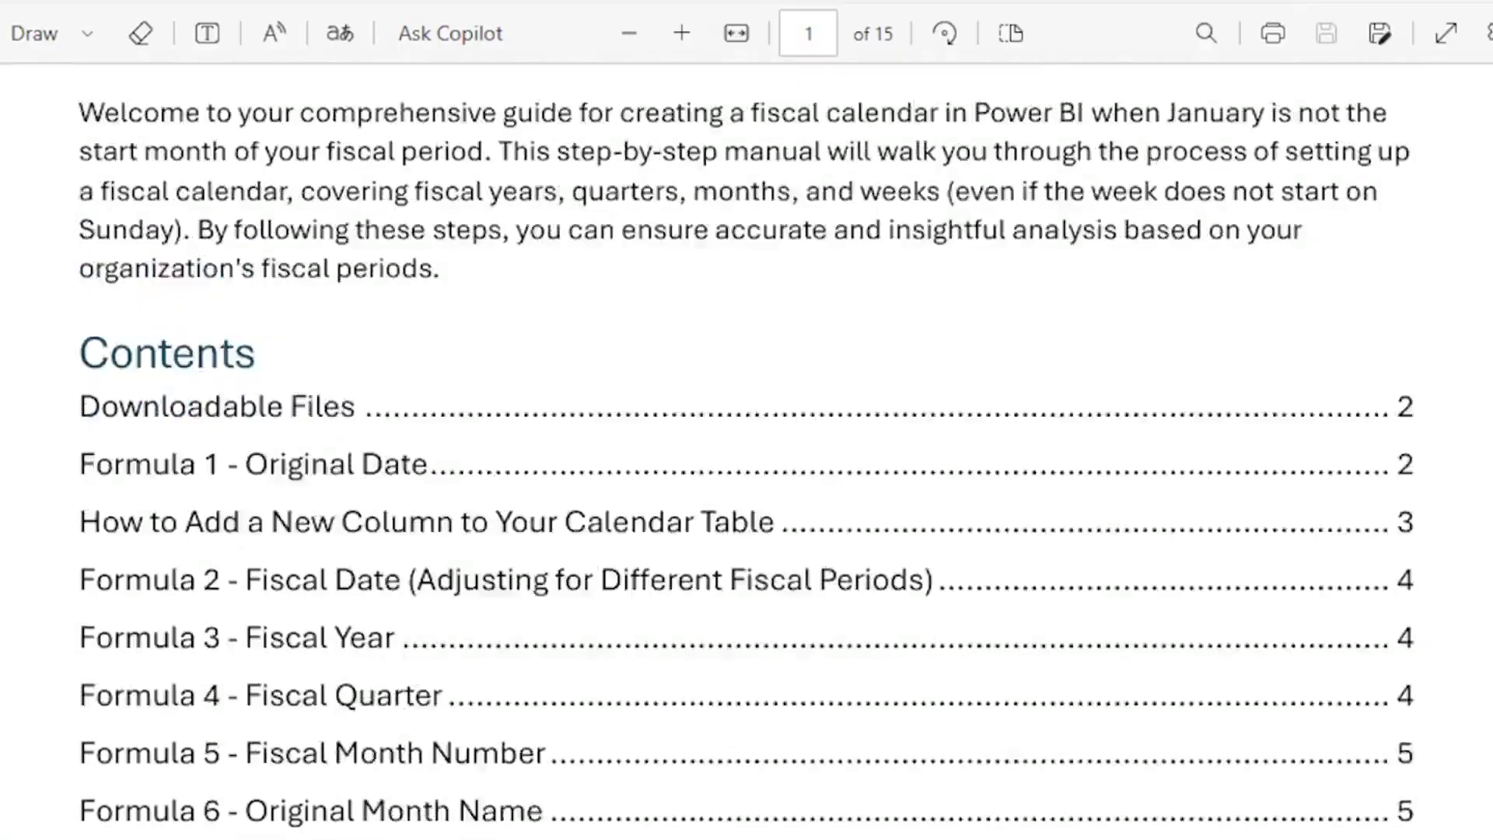
# Scroll the PDF guide from page 2 down to page 3 with steps 6–8.
pyautogui.scroll(-7, 746, 451)
pyautogui.scroll(-15, 747, 451)
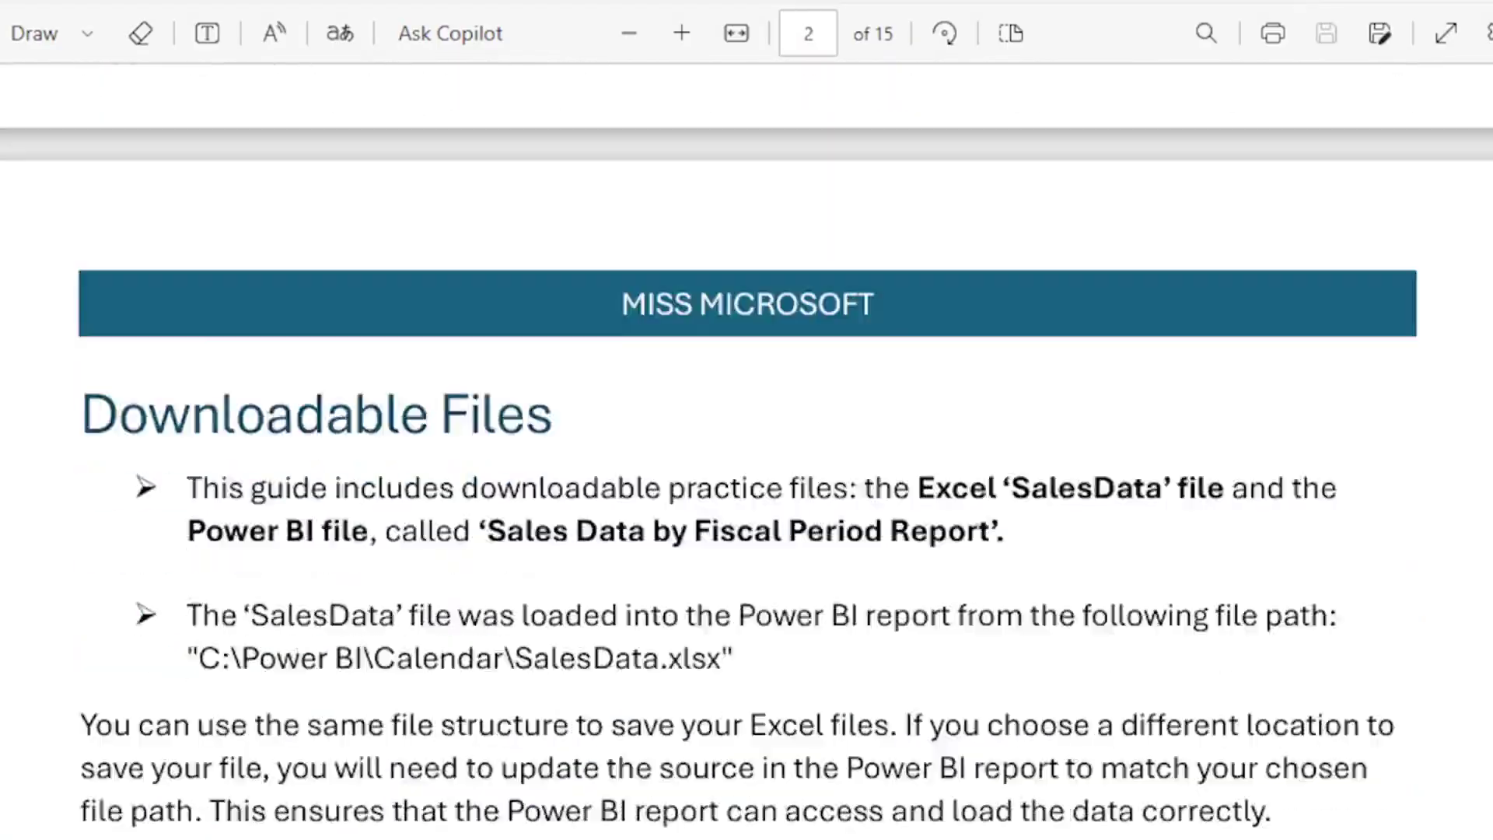
pyautogui.scroll(-6, 747, 451)
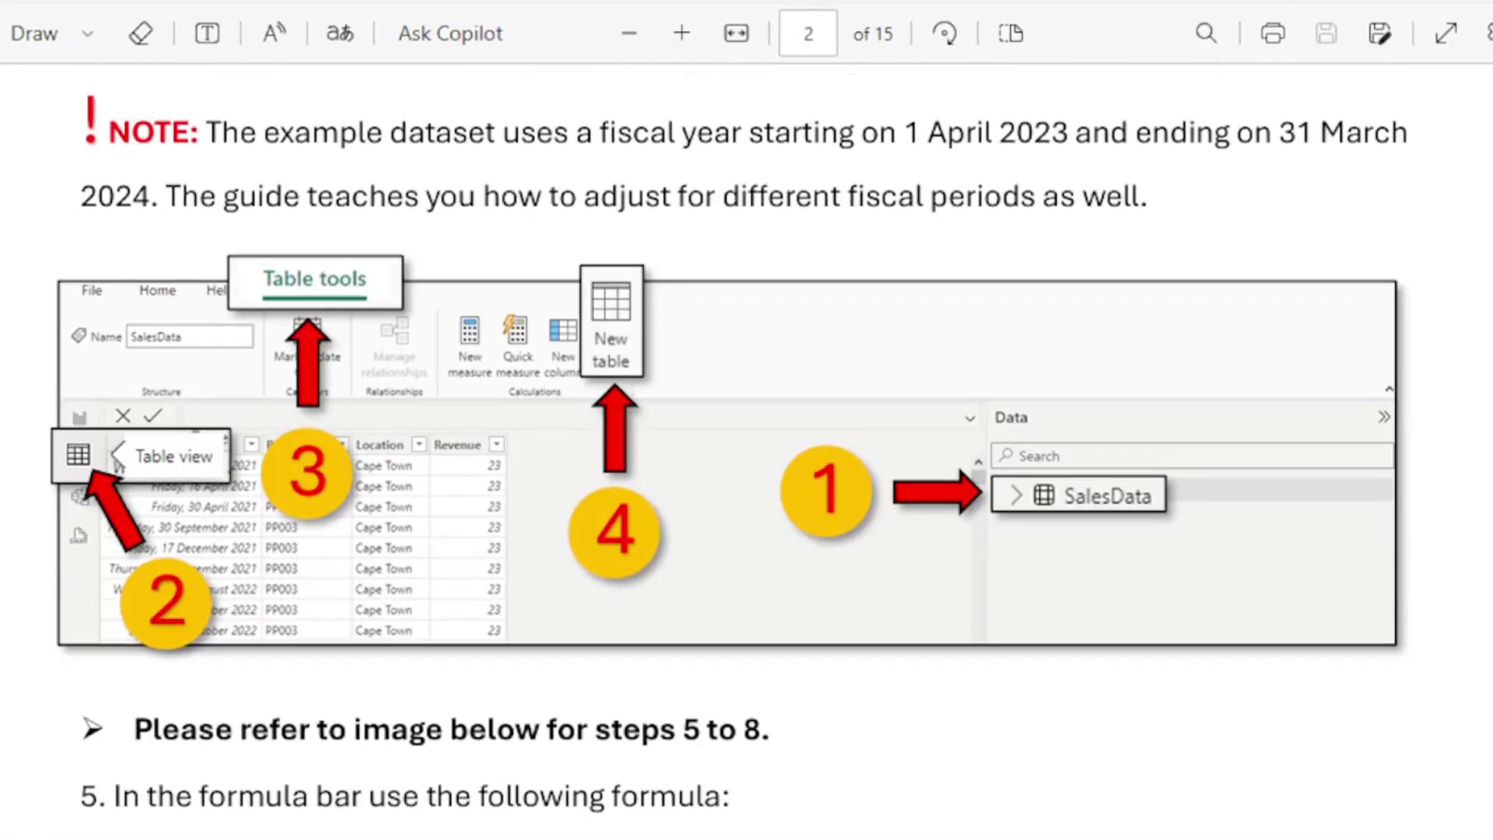
pyautogui.scroll(-15, 746, 451)
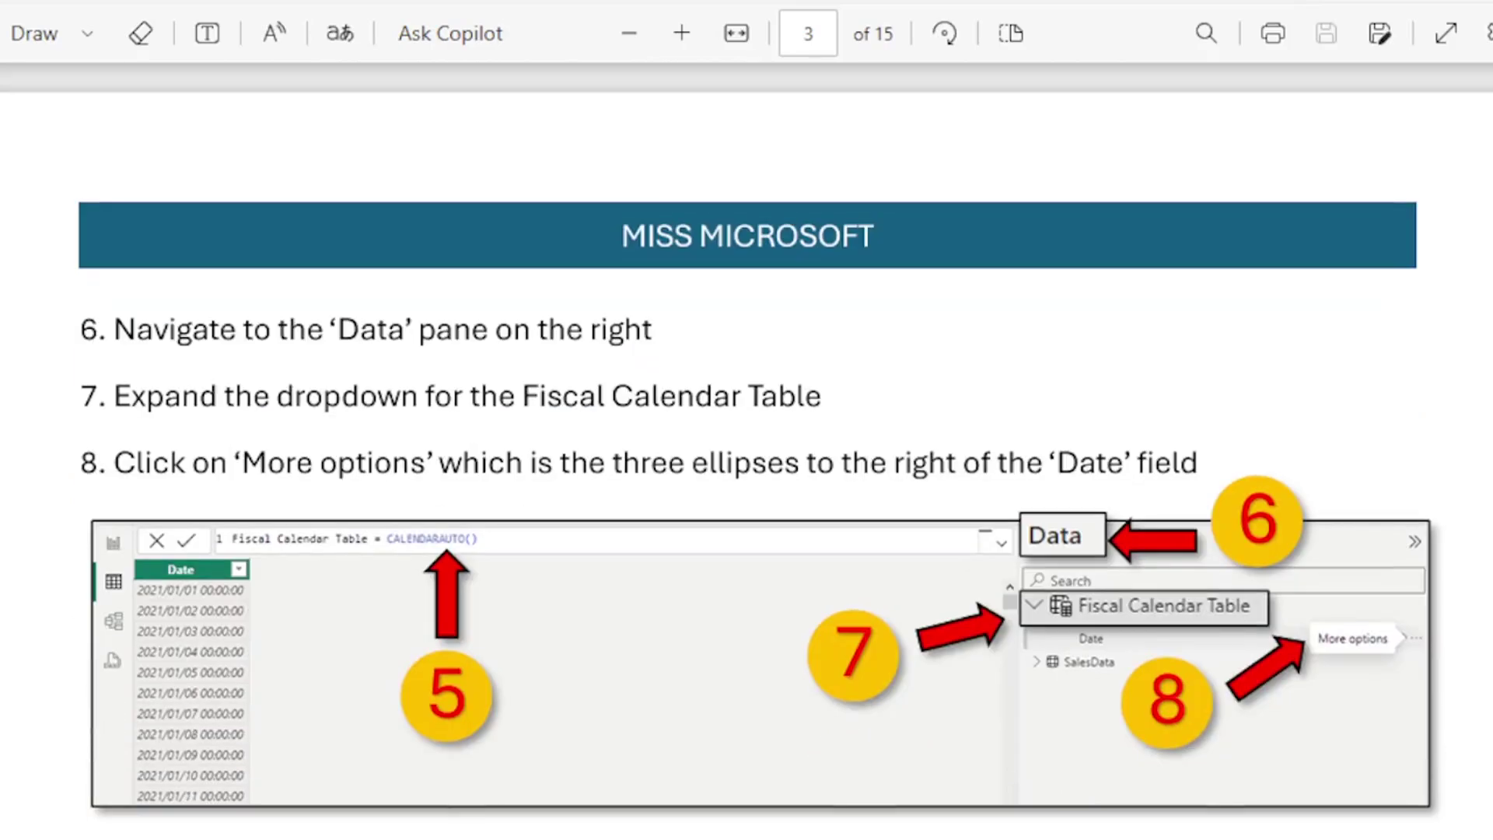